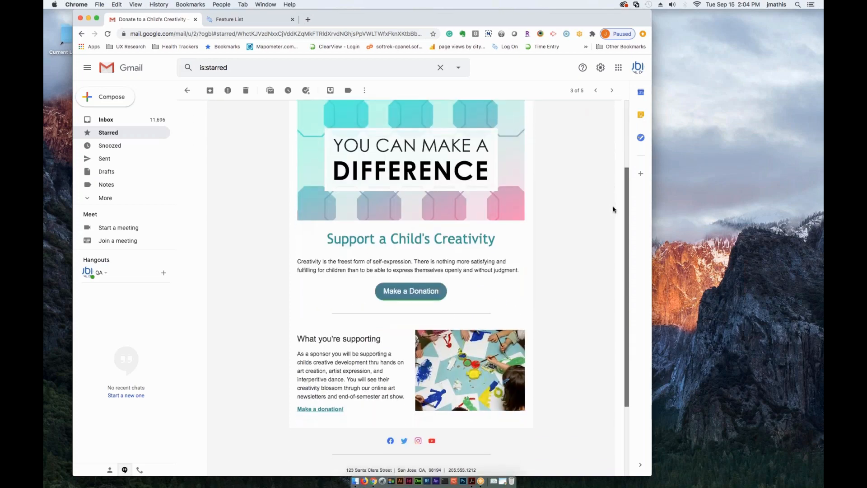
- Look over the "Donate to a Child's Creativity" email and follow its Make a Donation button to the donation page
scroll(626, 213, "up", 5)
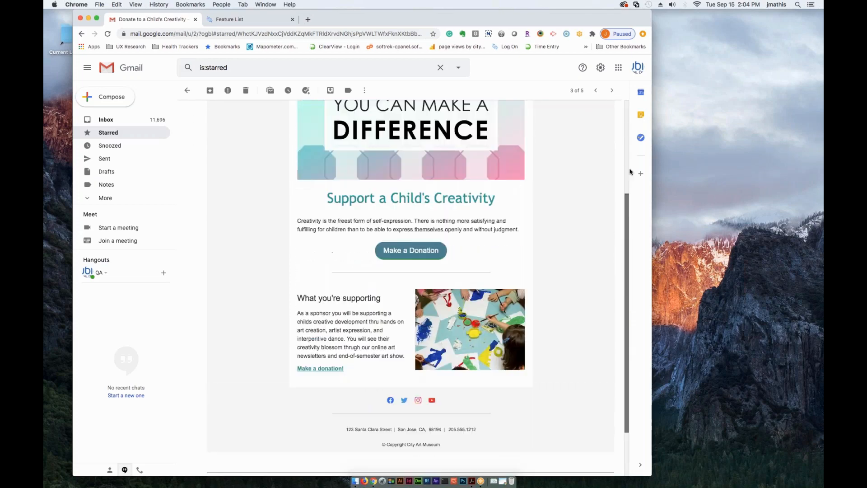
scroll(626, 135, "down", 1)
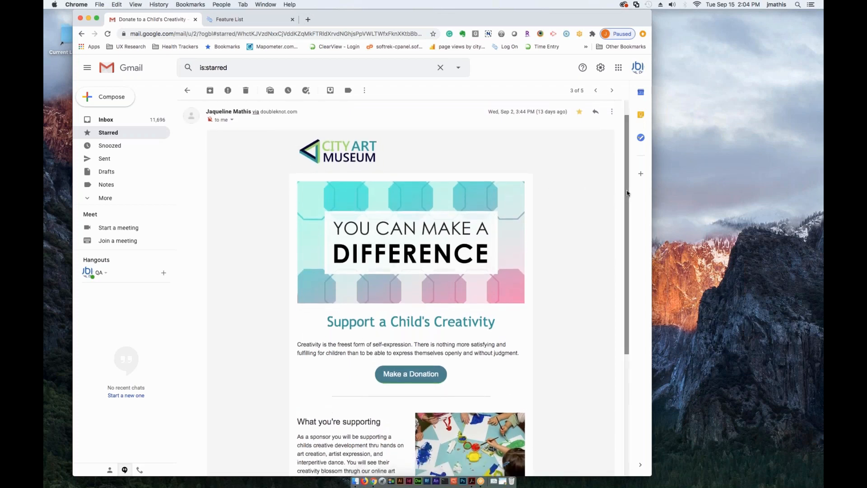
scroll(620, 221, "down", 2)
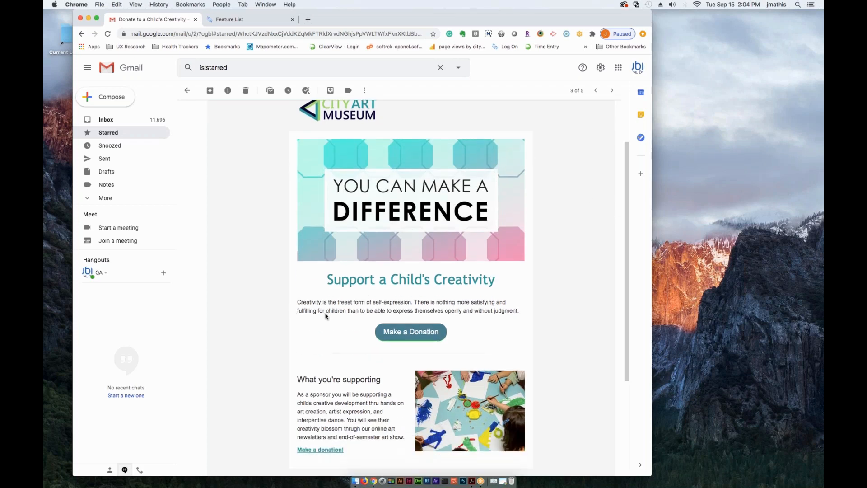
left_click(403, 336)
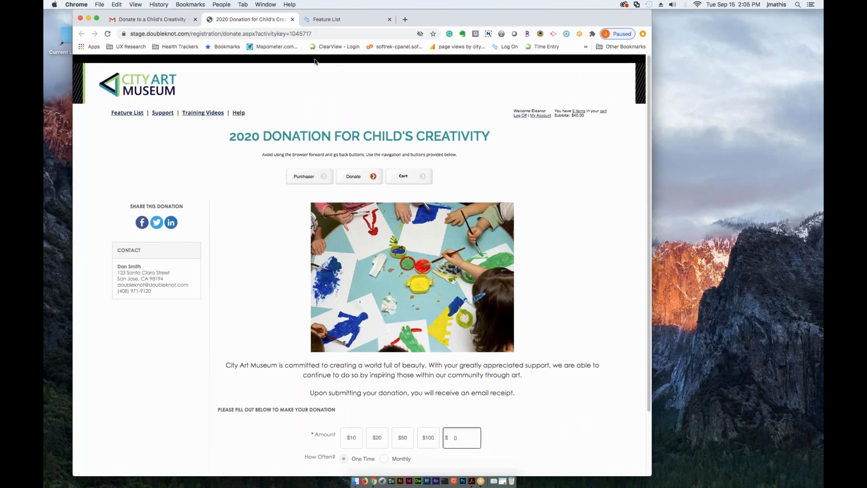
- Return to the donation email and follow the "Make a donation!" text link under "What you're supporting"
left_click(152, 19)
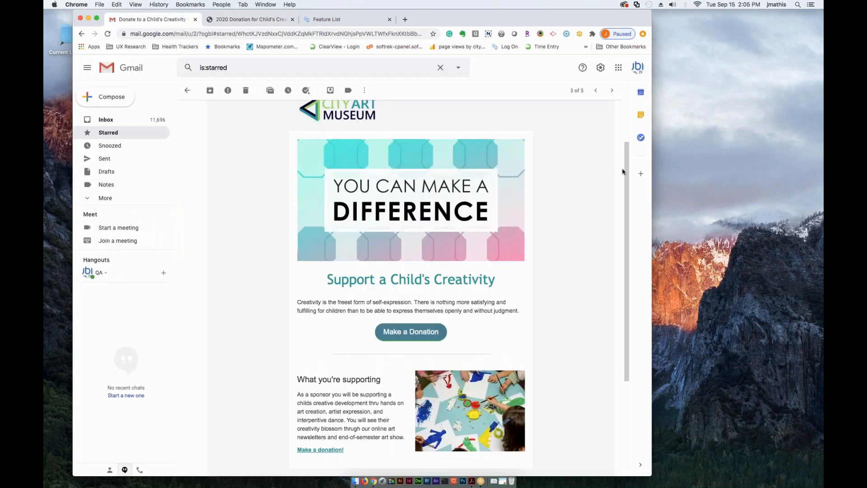
scroll(325, 382, "down", 3)
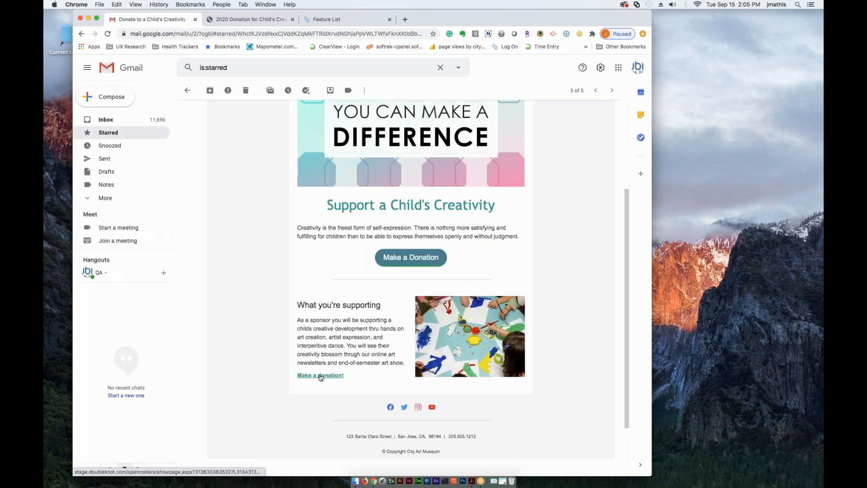
left_click(320, 375)
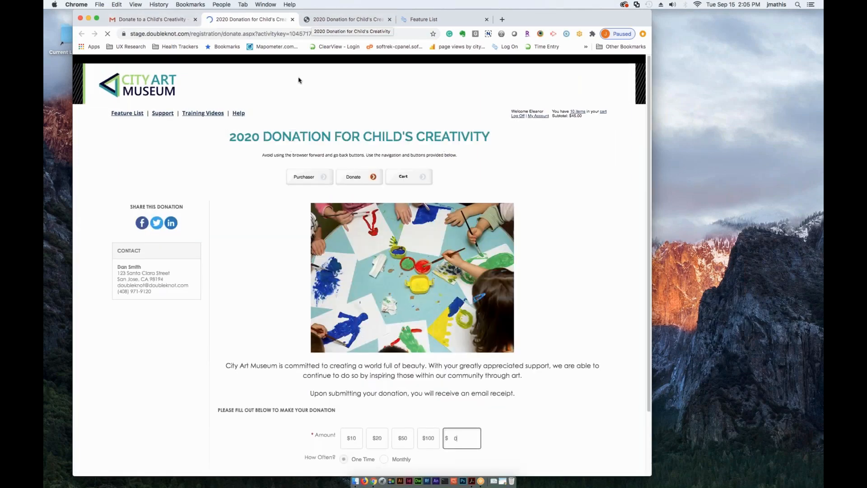
- Go back to the starred emails, open "test September newsletter" and read through it to the footer
left_click(158, 20)
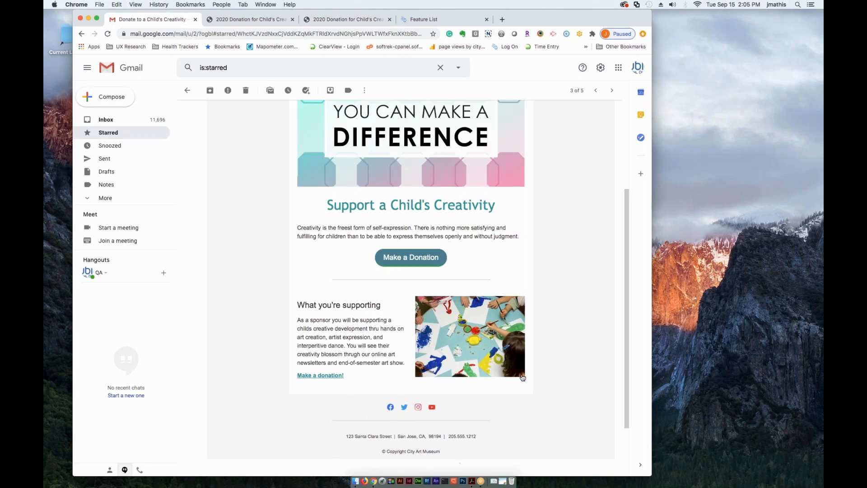
scroll(518, 383, "up", 3)
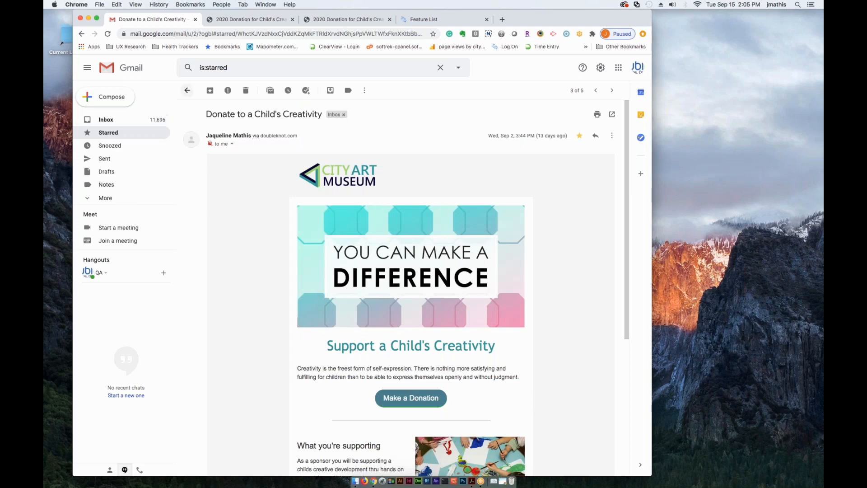
left_click(187, 91)
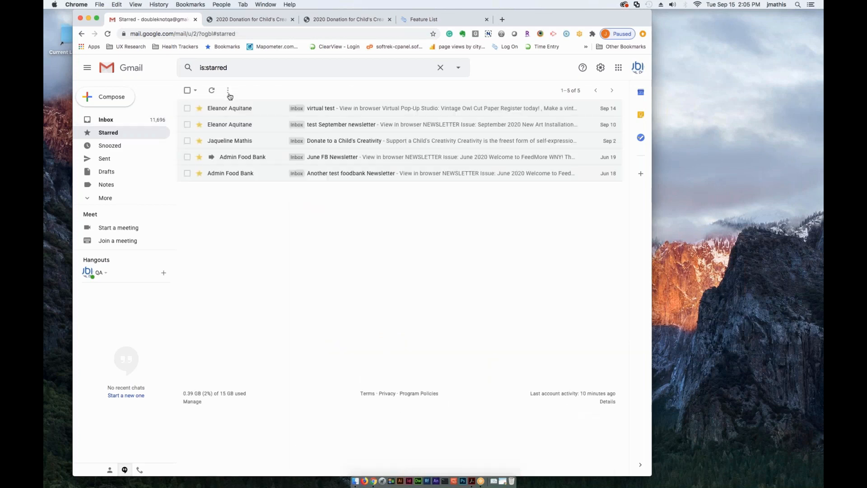
left_click(344, 127)
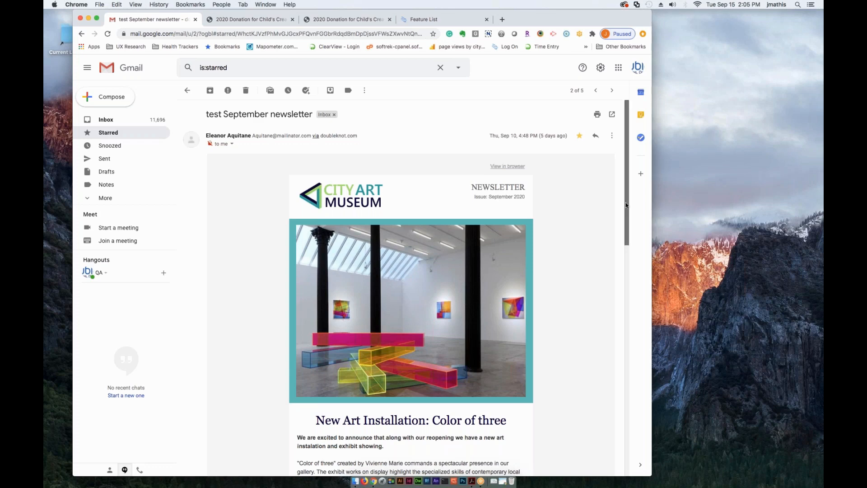
scroll(444, 333, "down", 3)
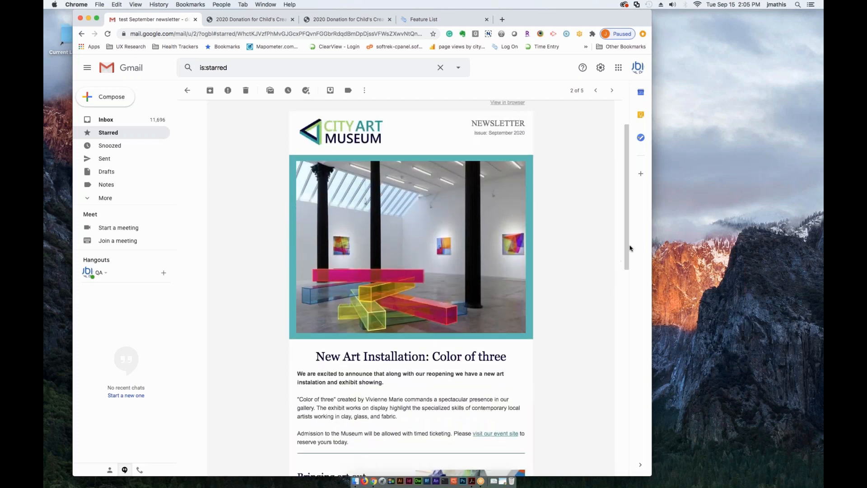
scroll(627, 248, "down", 4)
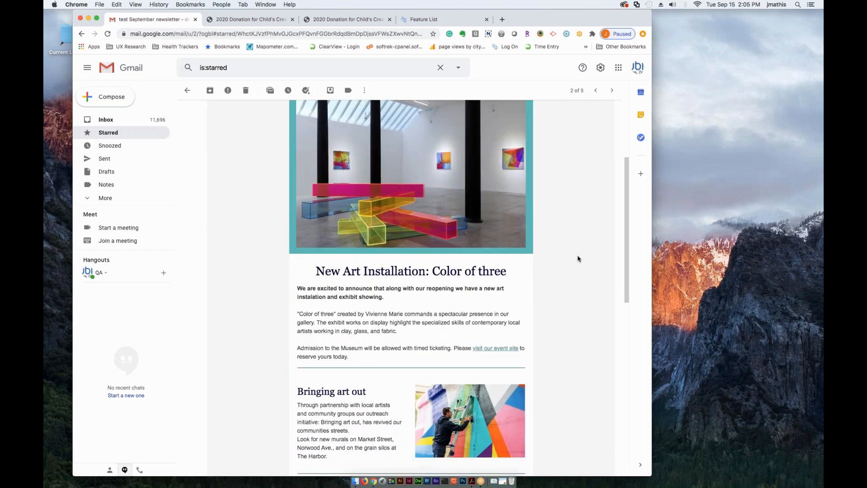
scroll(625, 260, "down", 7)
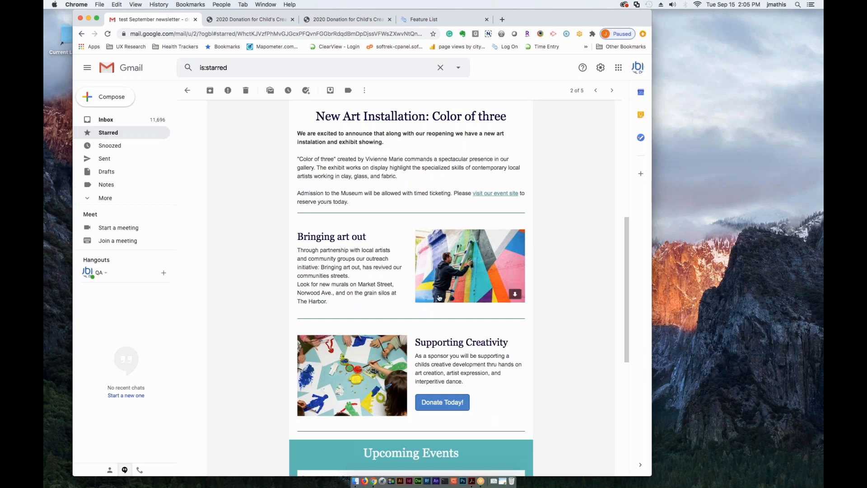
scroll(622, 319, "down", 2)
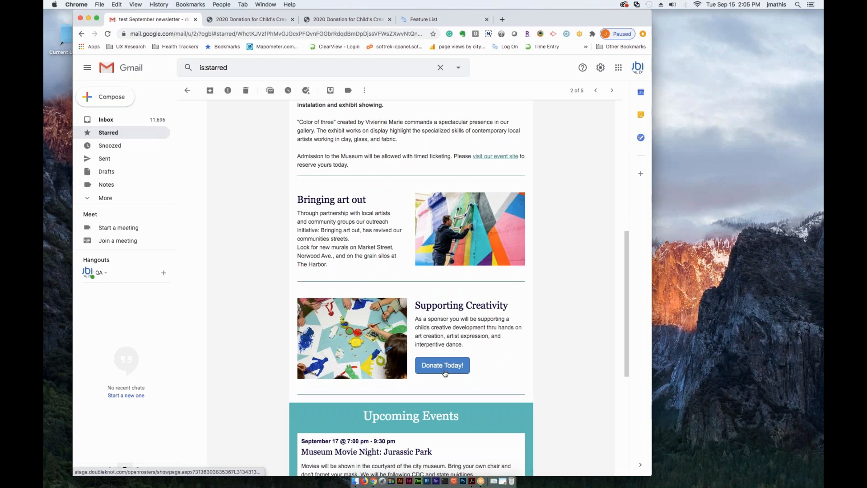
scroll(631, 315, "down", 8)
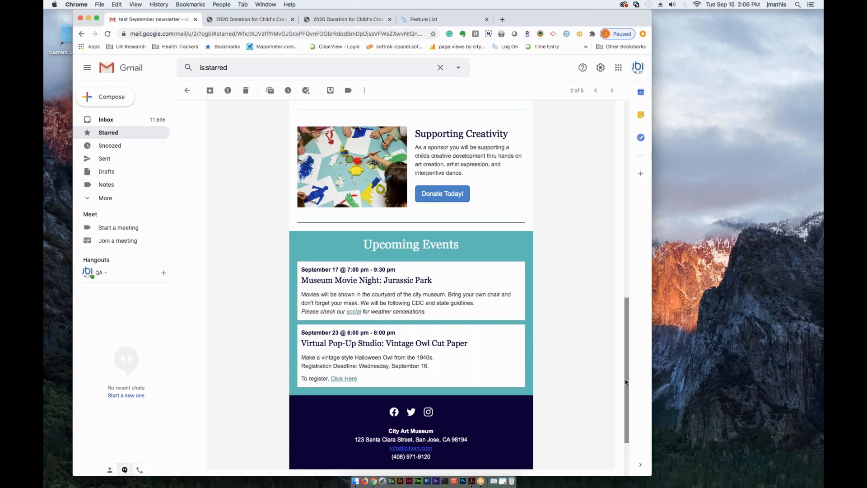
- View the September newsletter in the browser, check its layout at phone width, and widen the window again
left_click_drag(626, 389, 618, 184)
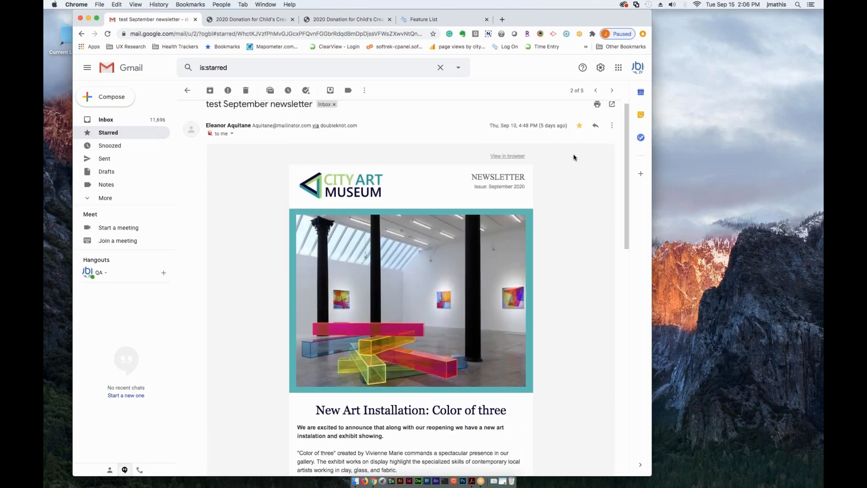
left_click(507, 156)
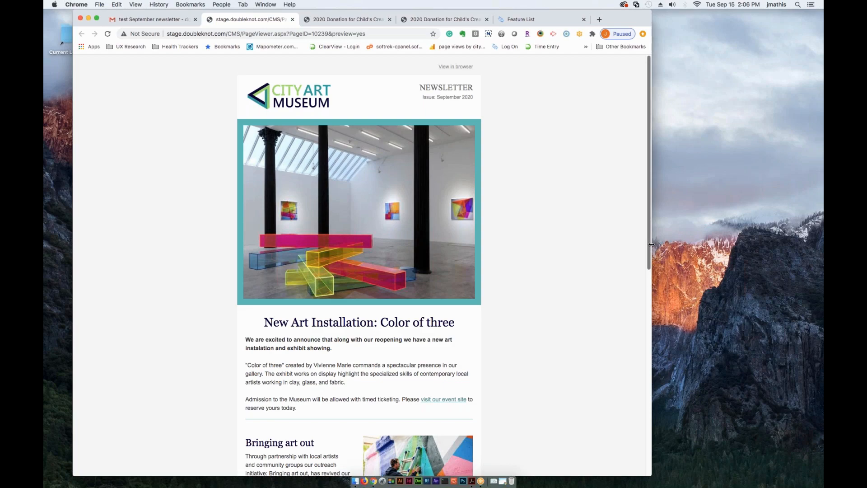
left_click_drag(632, 244, 275, 244)
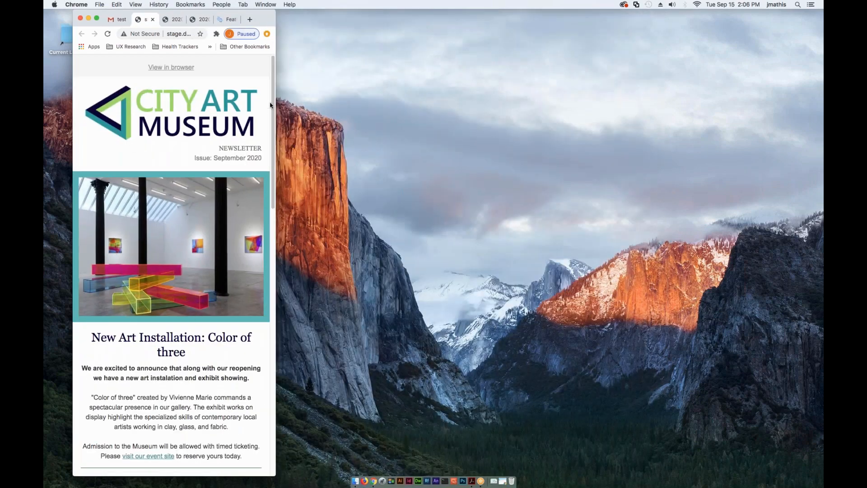
scroll(270, 135, "down", 5)
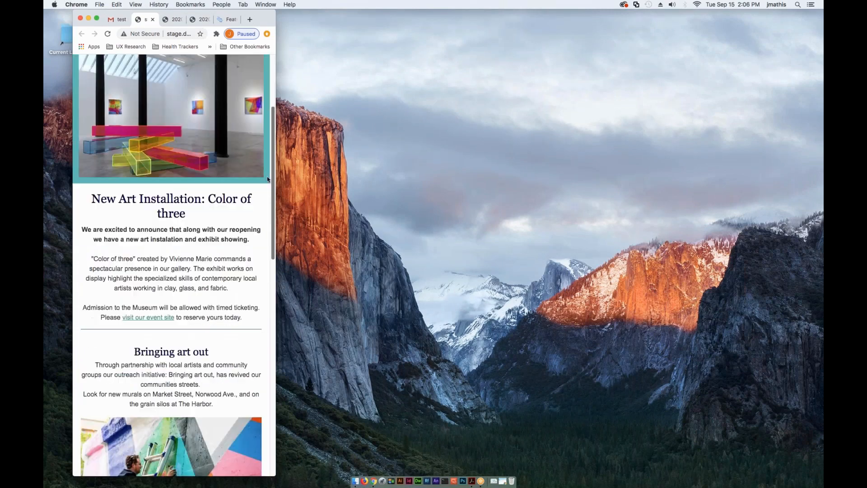
scroll(268, 179, "down", 15)
left_click_drag(258, 305, 248, 91)
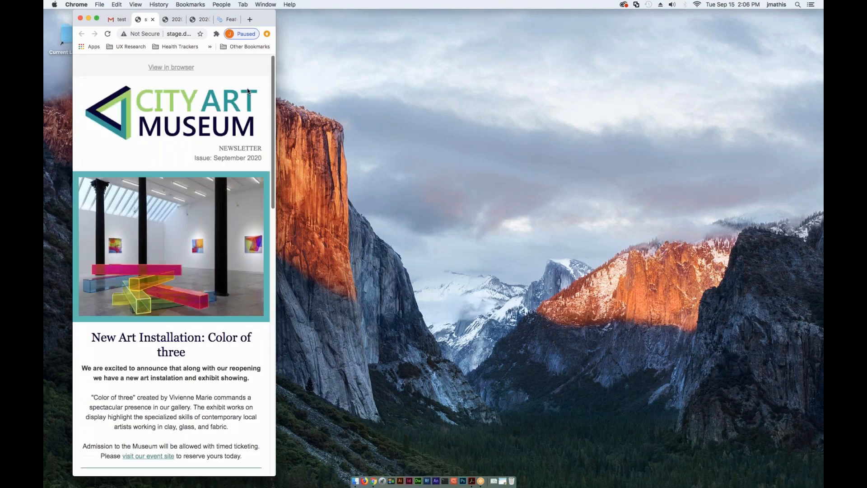
left_click_drag(303, 110, 699, 149)
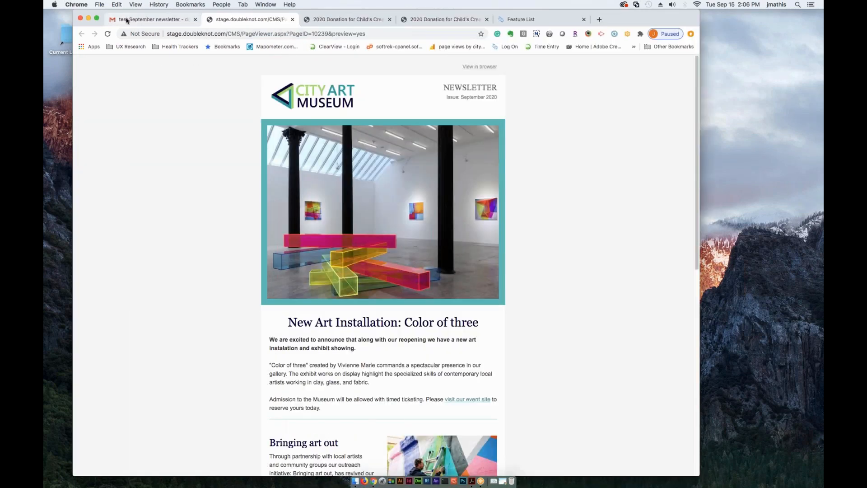
- Return to the starred emails, open the "virtual test" email and look over its Virtual Pop-Up Studio content
left_click(127, 20)
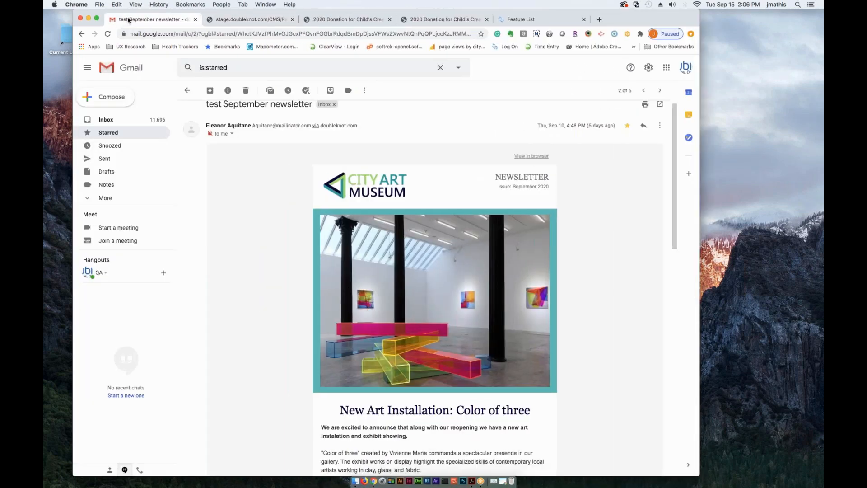
left_click(185, 91)
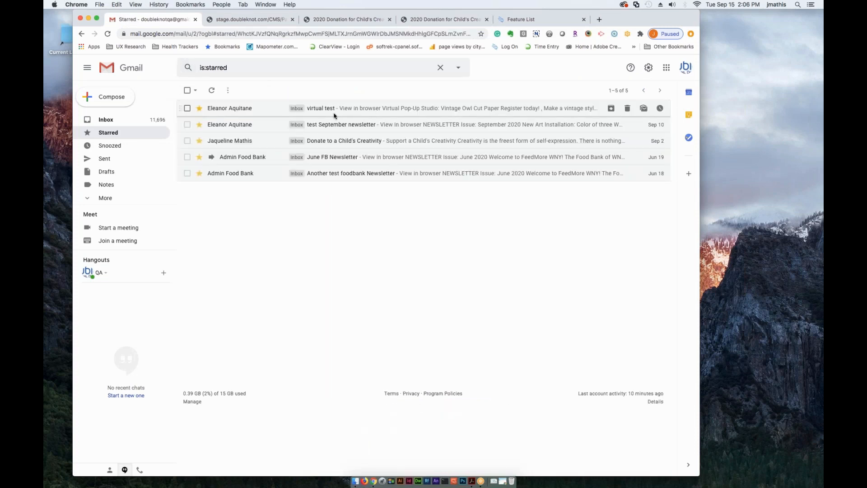
left_click(334, 113)
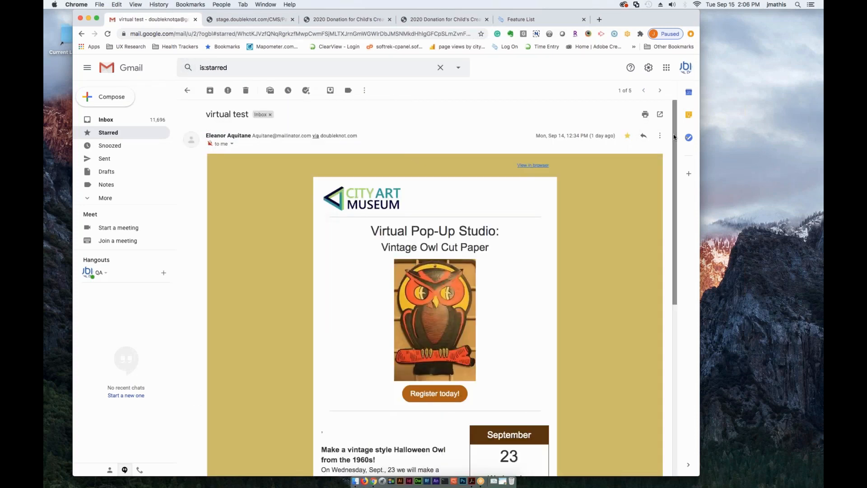
left_click_drag(676, 140, 672, 178)
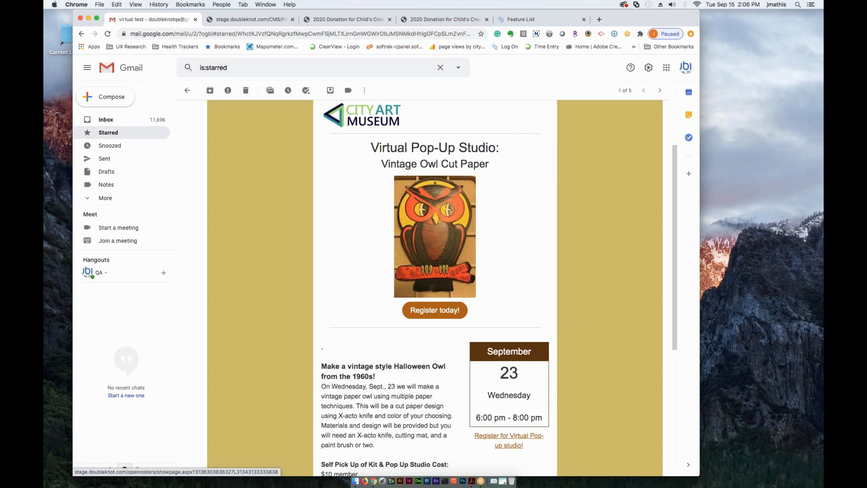
- Follow the email's "Register today!" button, look over the Vintage Owl Cut Paper registration page, and return to the email
left_click(435, 310)
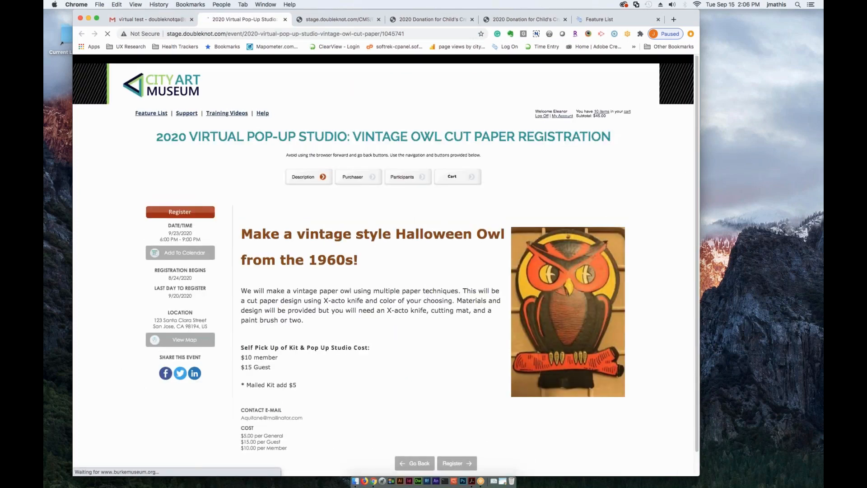
left_click_drag(697, 159, 700, 183)
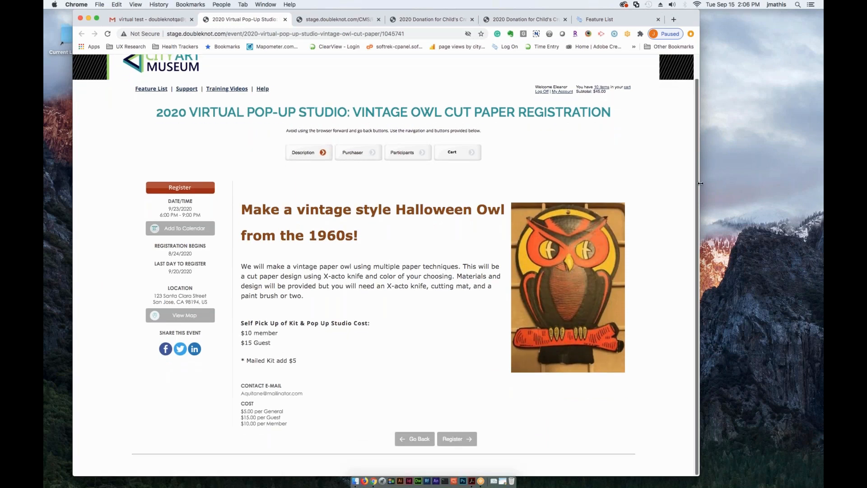
left_click_drag(702, 130, 703, 128)
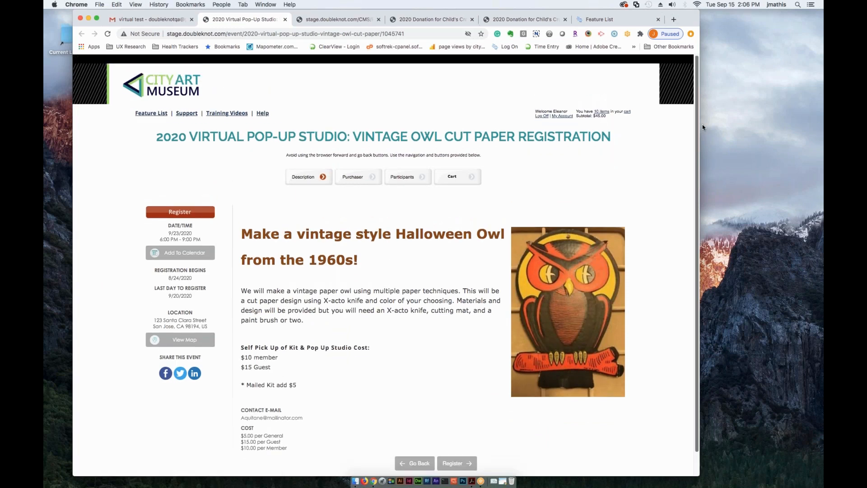
left_click(143, 20)
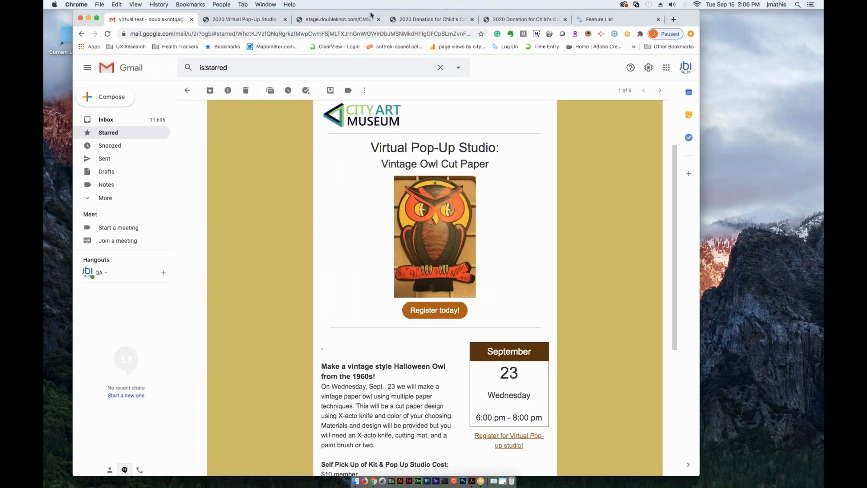
- Switch to the City Museum Feature List page and open the Newsletter & Email Composer
left_click(595, 24)
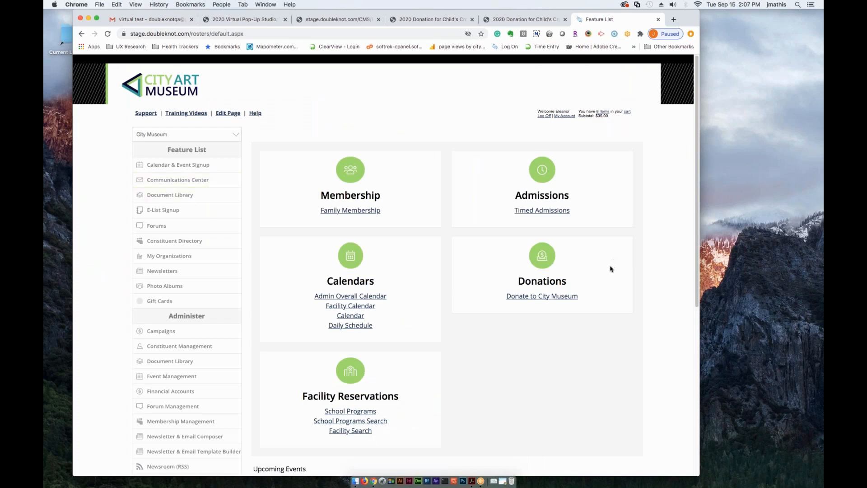
scroll(610, 268, "down", 1)
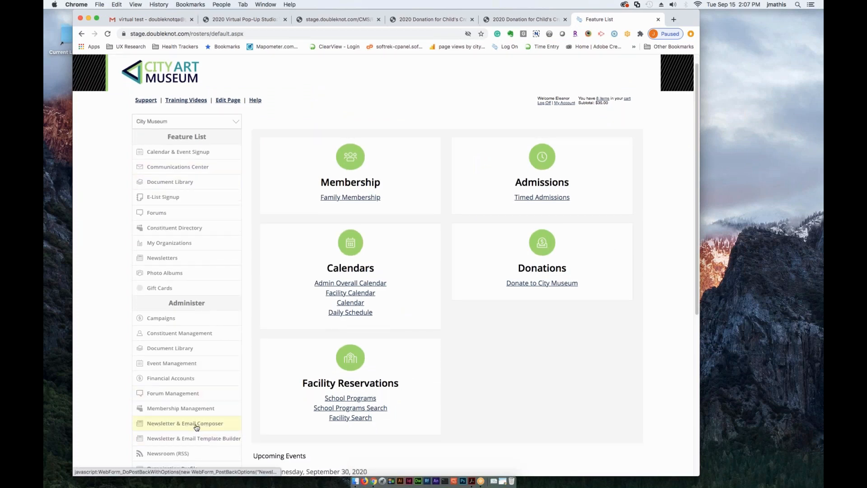
left_click(172, 424)
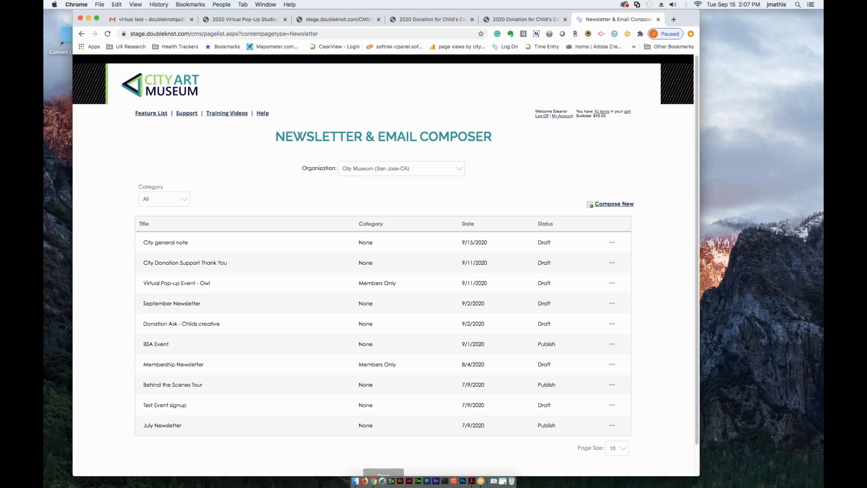
- Open the "Donation Ask - Childs creative" newsletter for editing and continue past its attributes to the designer
scroll(697, 147, "down", 1)
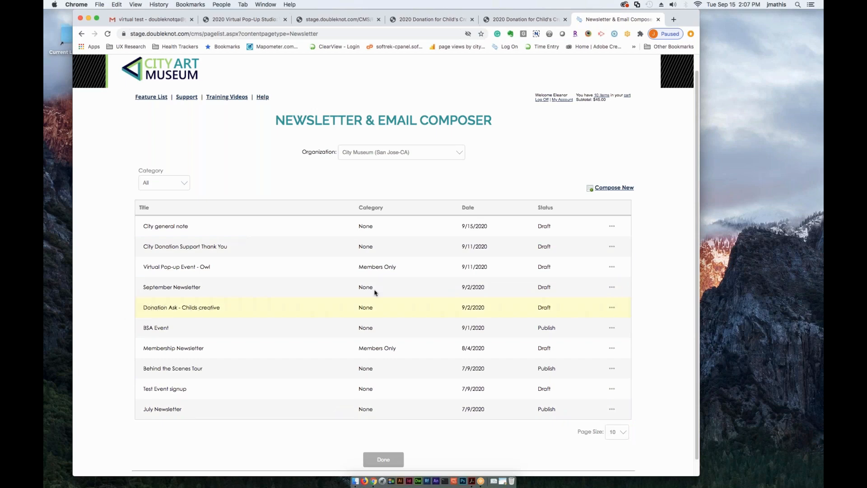
left_click(612, 308)
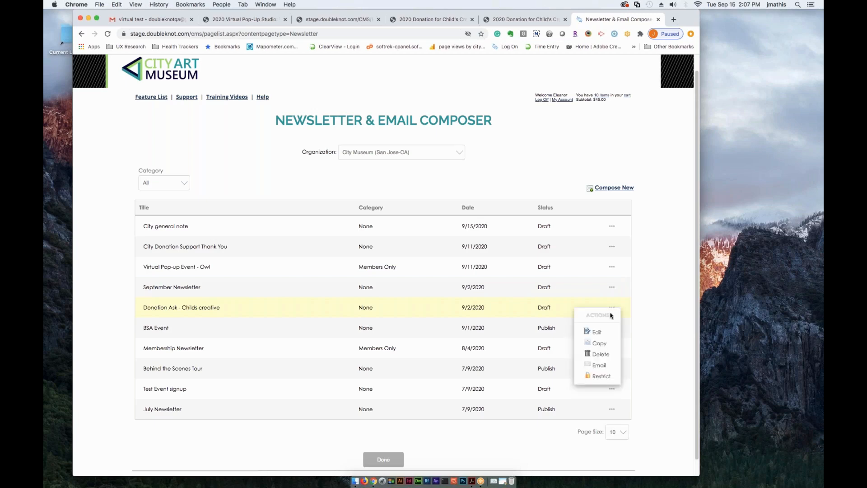
left_click(597, 332)
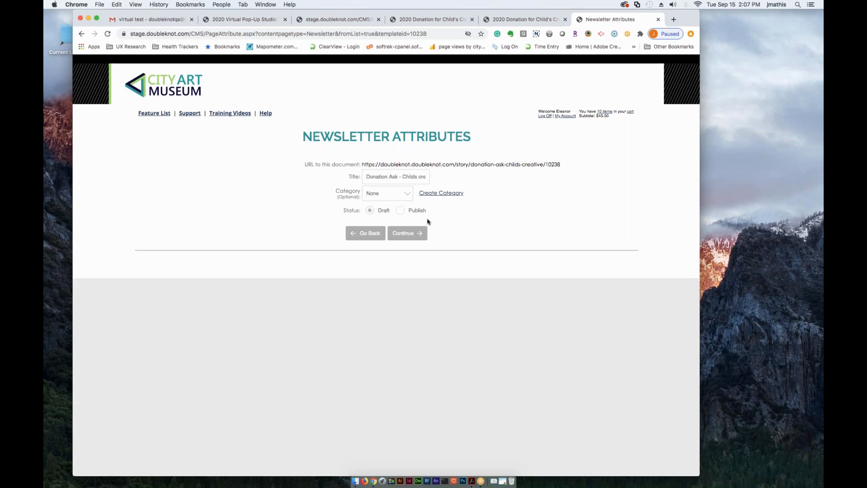
left_click(411, 239)
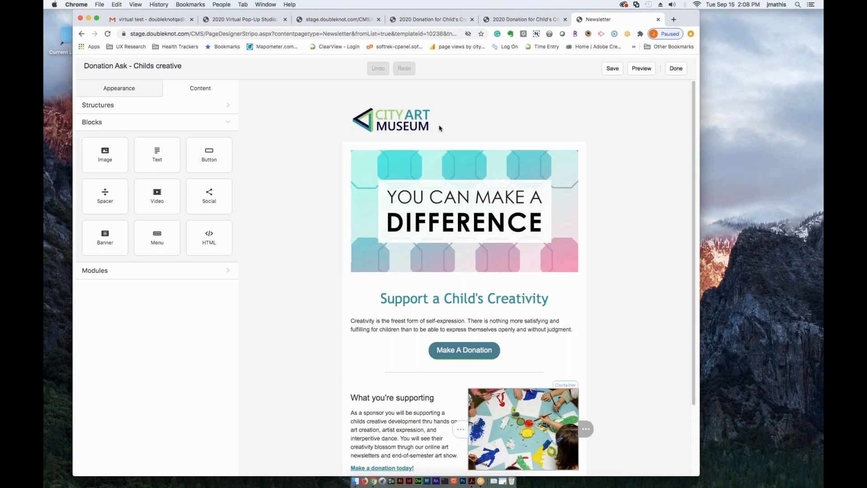
- Try inserting the letter "A" in the "Support a Child's Creativity" heading, and undo the edit
left_click(384, 302)
left_click(382, 300)
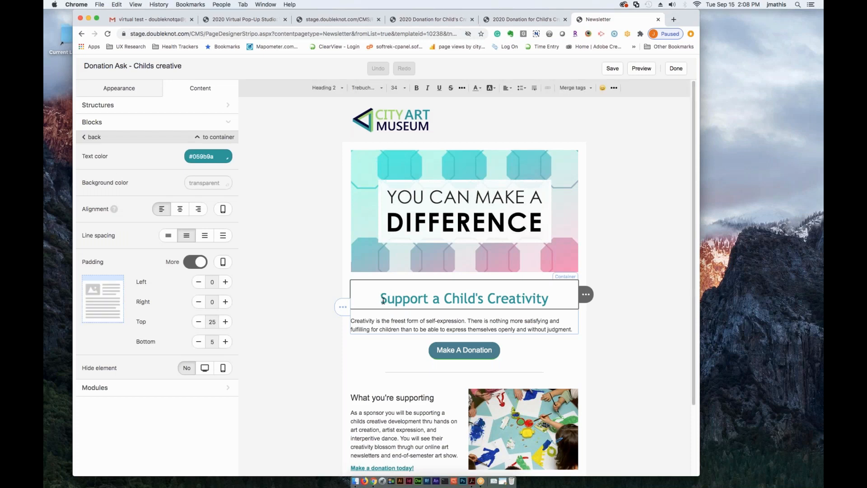
type("A")
left_click(385, 328)
left_click(383, 323)
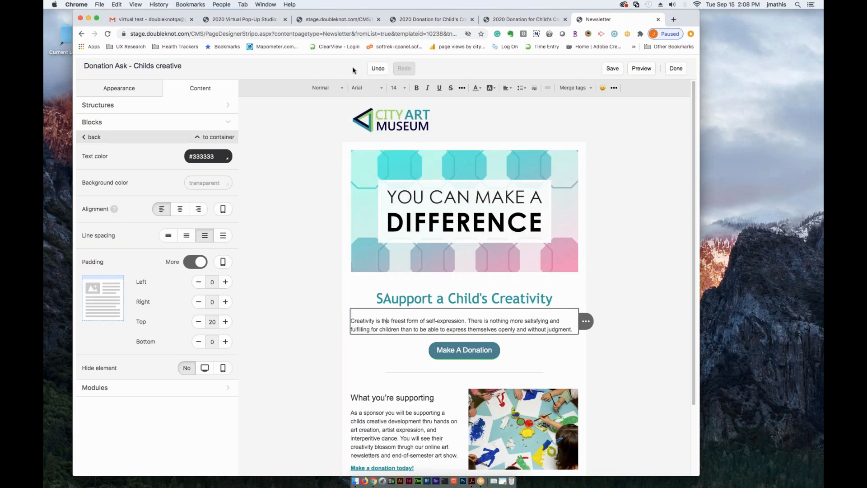
left_click(377, 69)
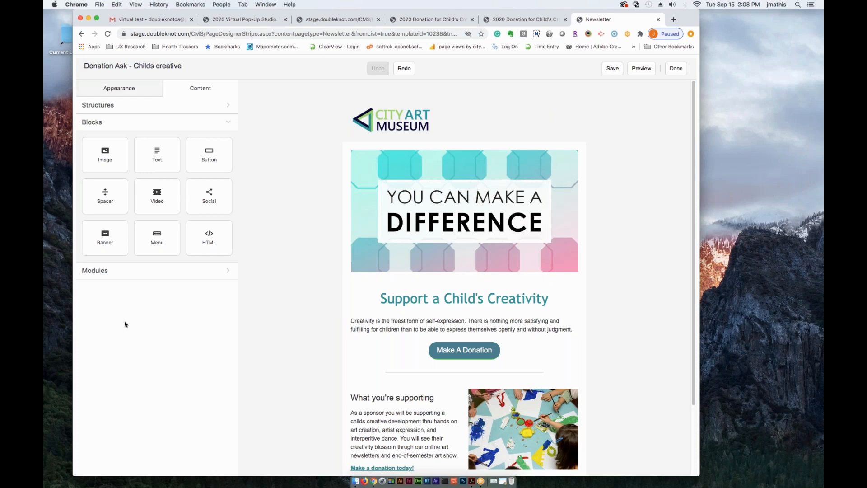
- Look over the email's appearance categories and its general settings for width, padding, background and font
left_click(112, 89)
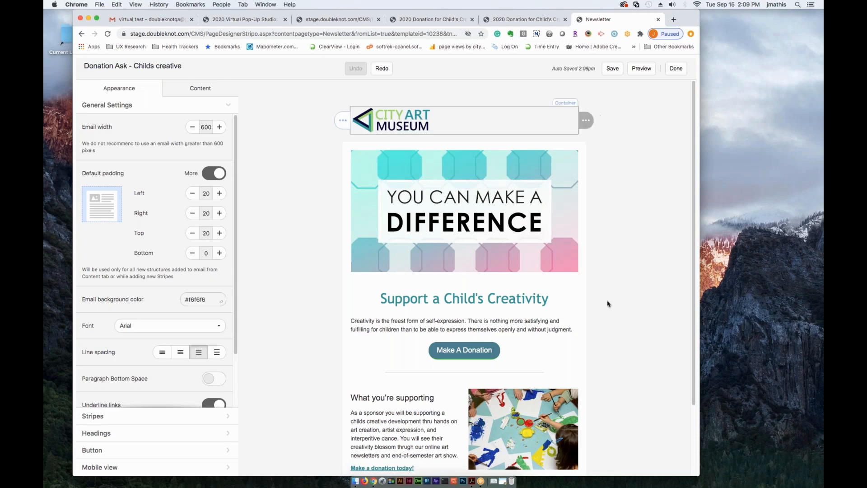
left_click(110, 89)
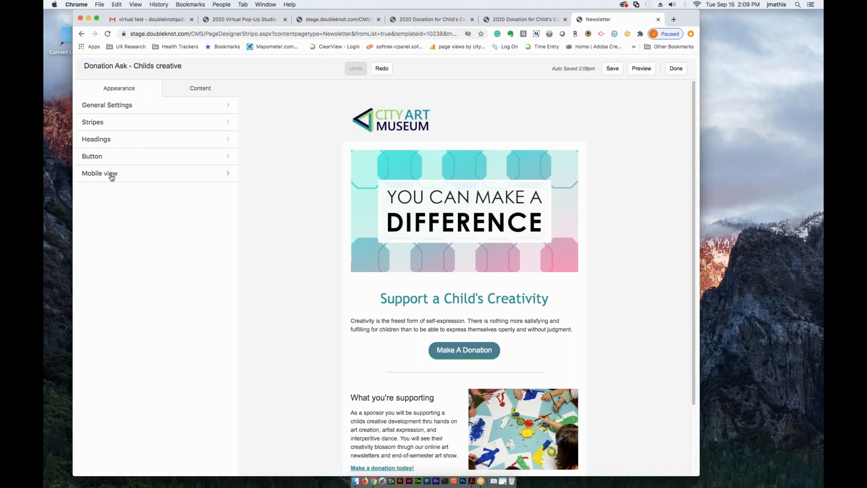
left_click(108, 107)
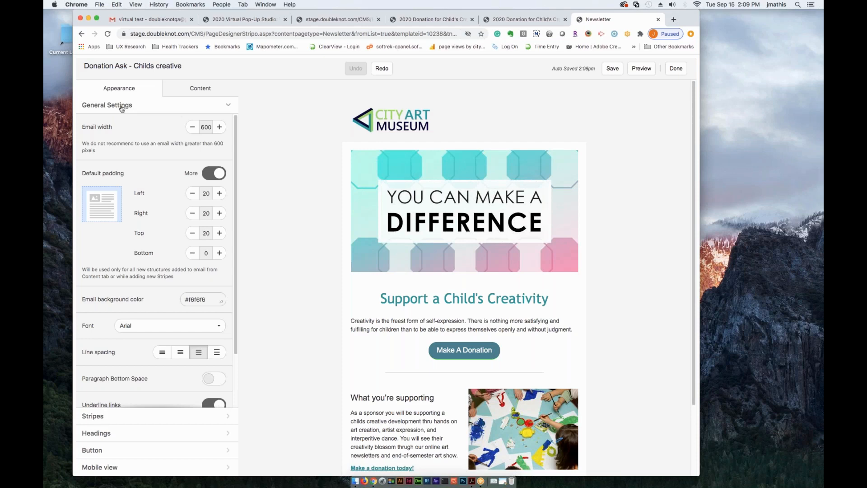
- Look through the available content structures, blocks and modules, and collapse the lists again
left_click(191, 90)
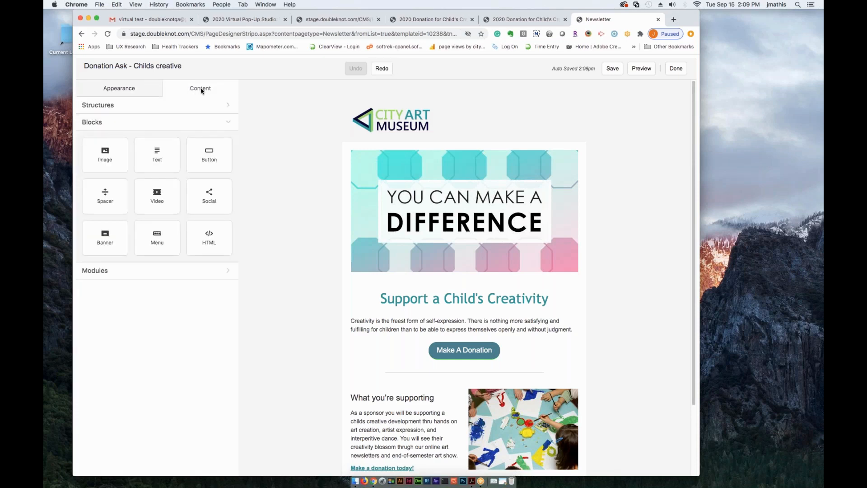
left_click(120, 109)
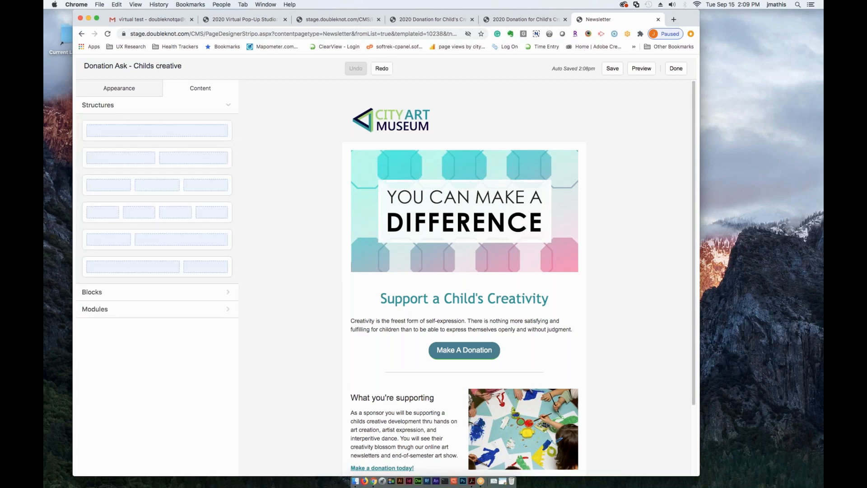
left_click(136, 292)
left_click(123, 273)
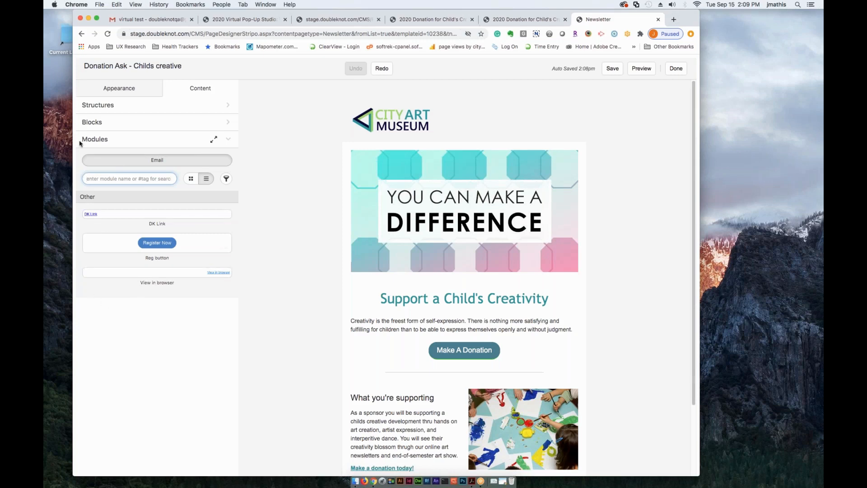
left_click(123, 143)
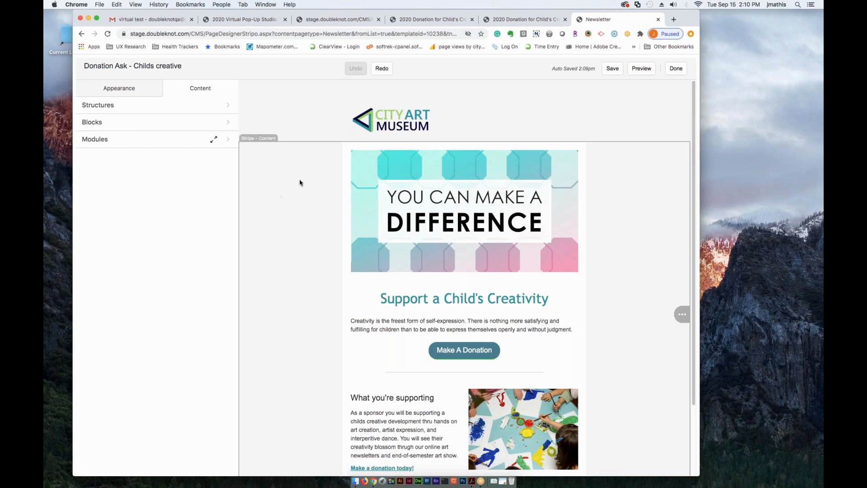
- Look over the email's header, content and footer stripes from the logo down to the copyright line
scroll(304, 237, "down", 2)
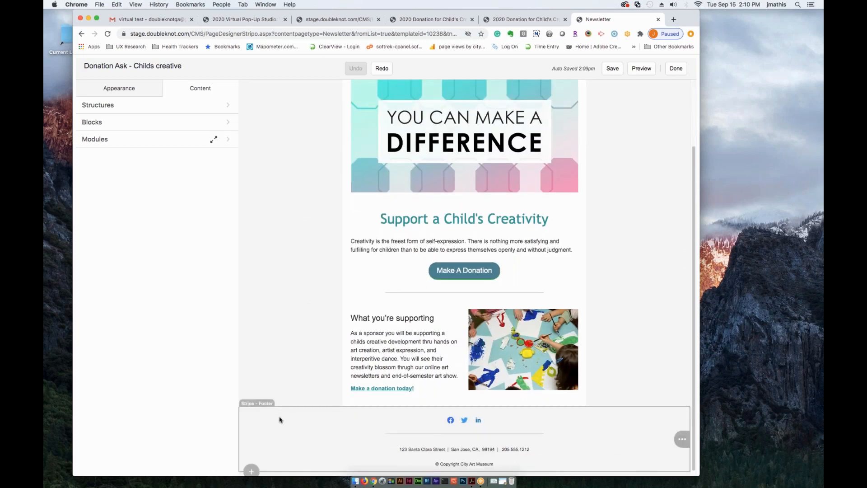
scroll(293, 387, "up", 2)
scroll(293, 388, "up", 1)
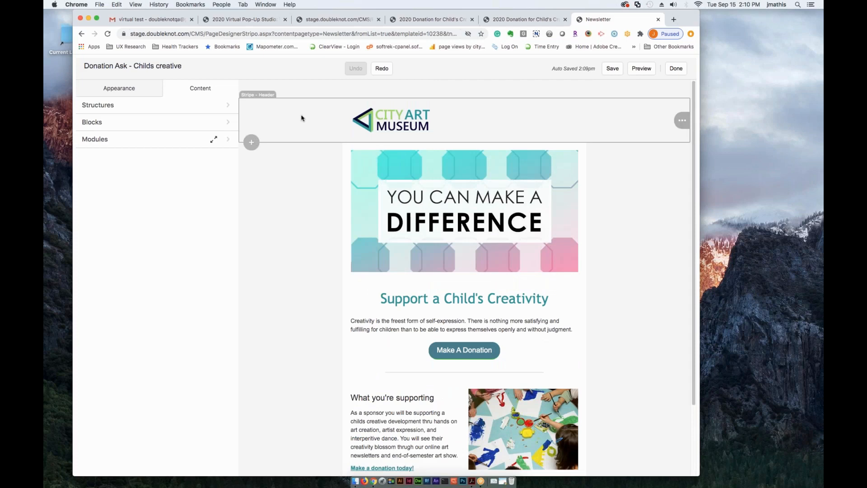
scroll(298, 397, "down", 5)
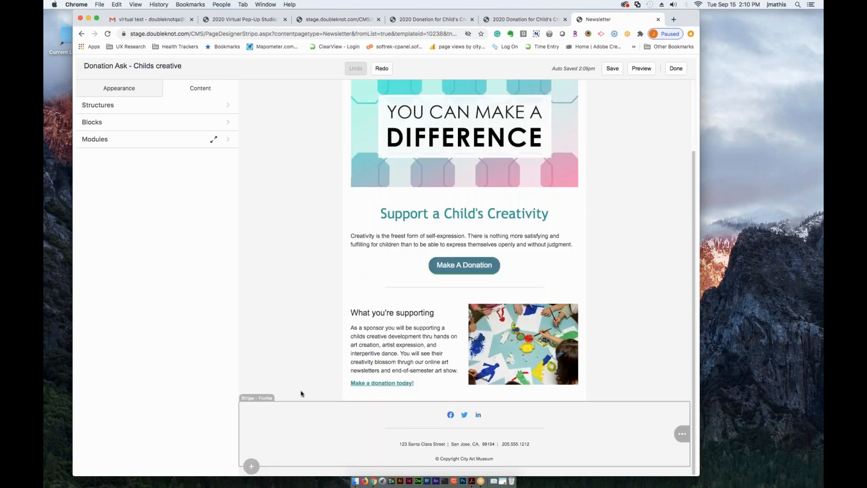
scroll(301, 361, "up", 3)
scroll(302, 349, "up", 3)
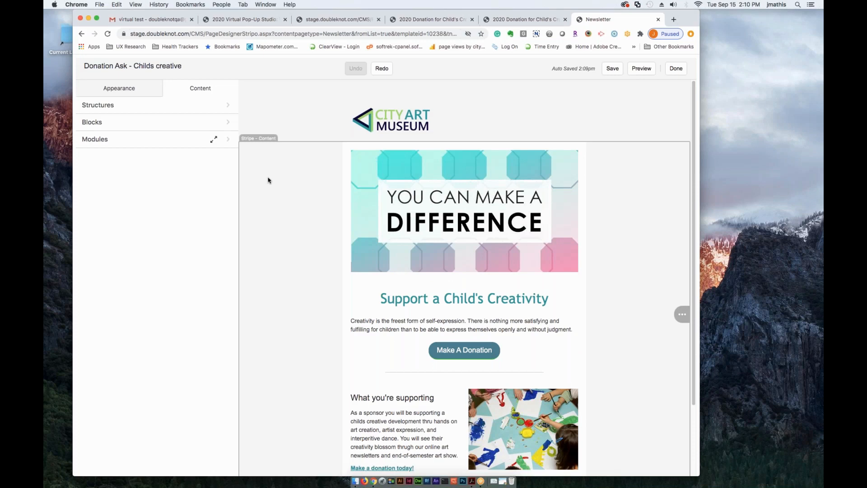
- Select the content stripe and view its appearance settings and the email area choices without changing them
left_click(256, 142)
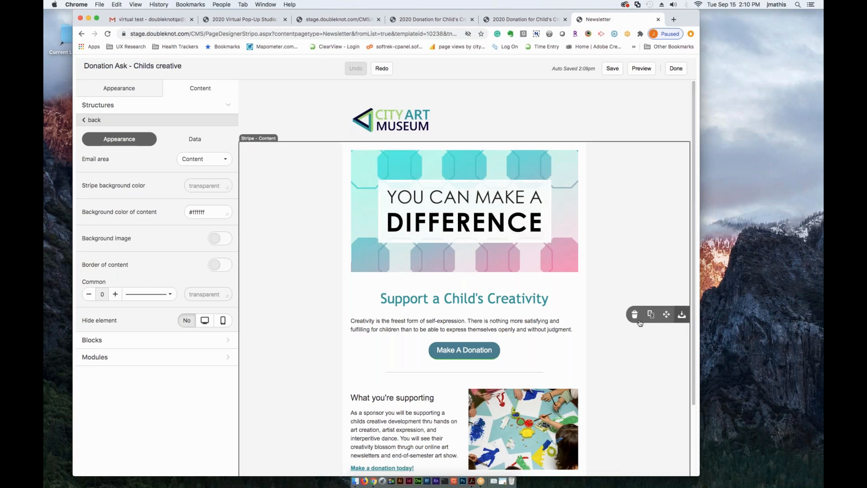
mouse_move(681, 320)
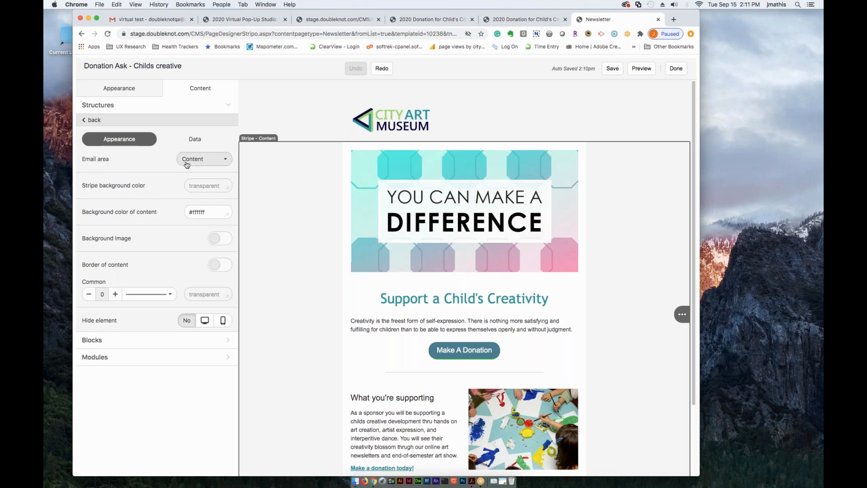
left_click(224, 161)
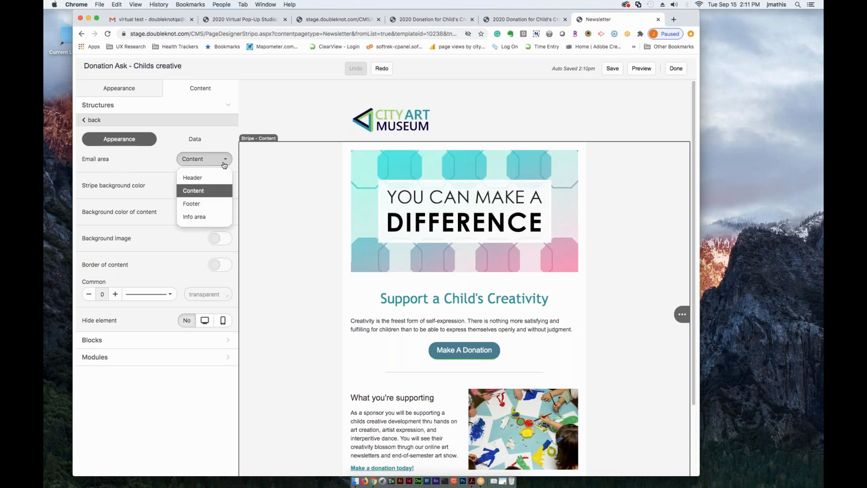
left_click(145, 167)
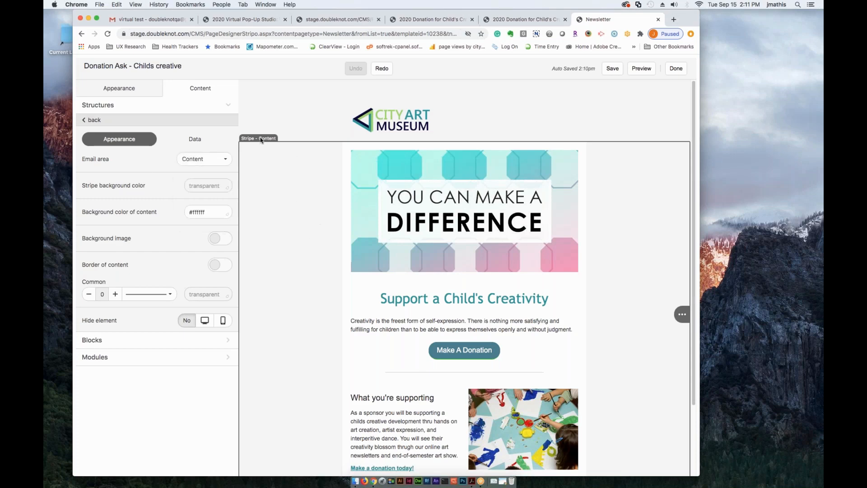
- View the settings of the structure around the "You can make a difference" banner, and reselect the content stripe
left_click(346, 162)
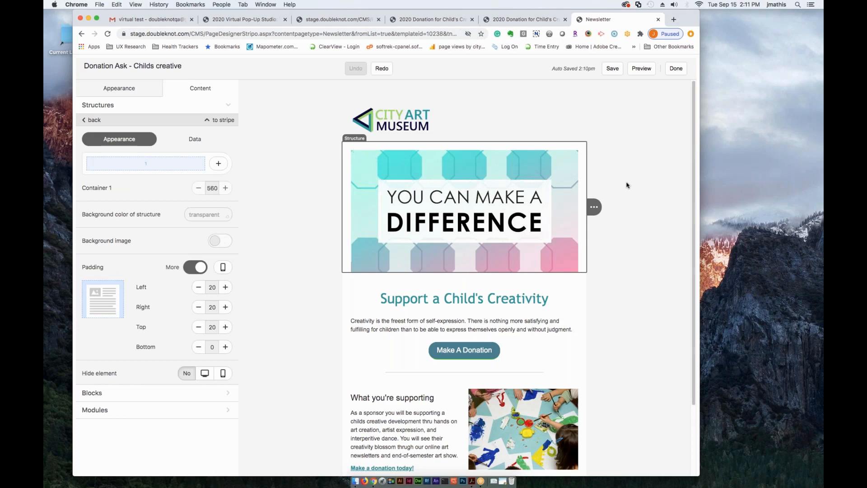
mouse_move(595, 210)
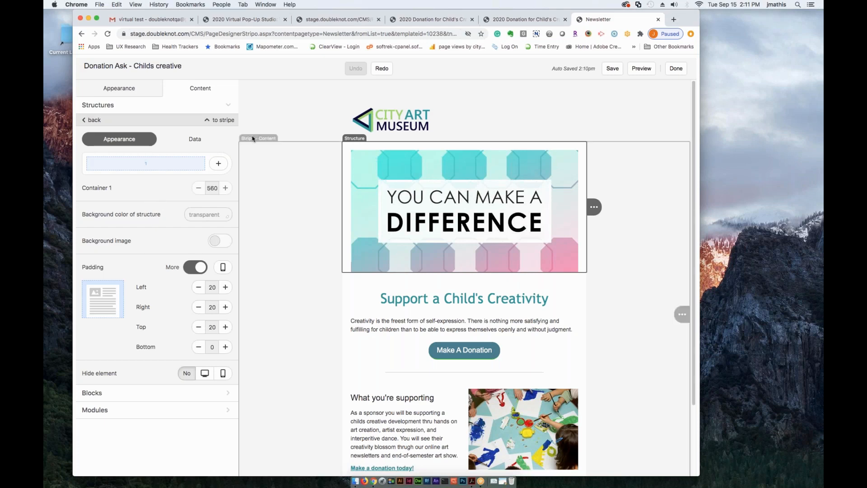
left_click(254, 141)
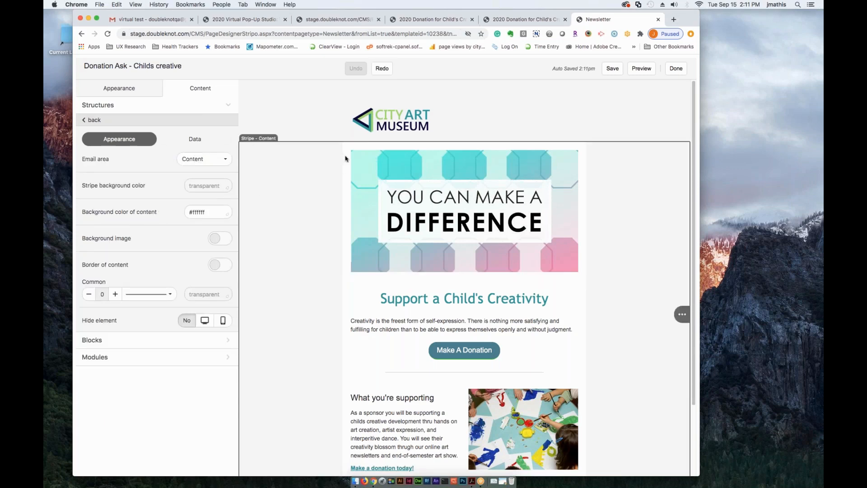
- Set the bottom padding of the "You can make a difference" banner's structure to 20
left_click(353, 144)
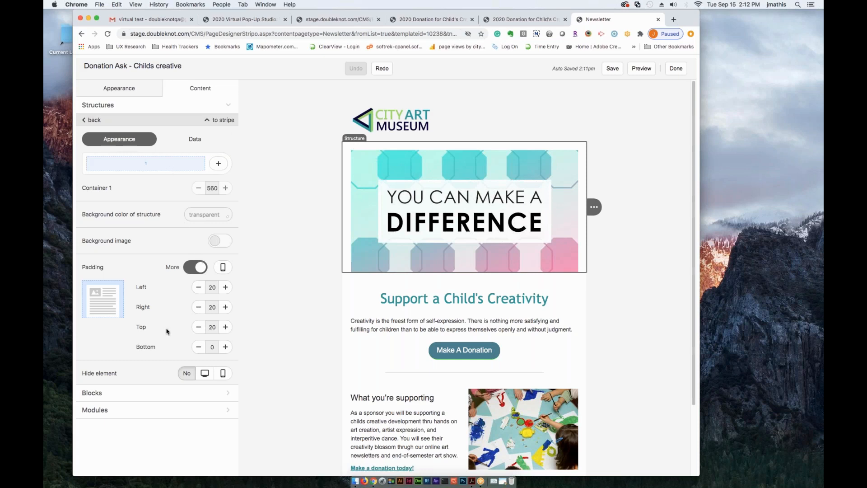
left_click(224, 347)
left_click(225, 346)
left_click(225, 346)
left_click(225, 347)
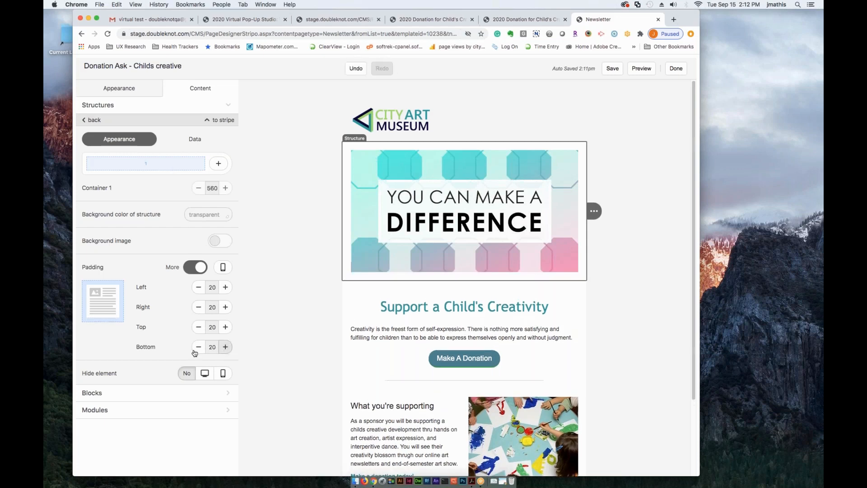
- Switch the banner structure to a single padding value for all sides, try smaller padding, and set it to 20
left_click(194, 268)
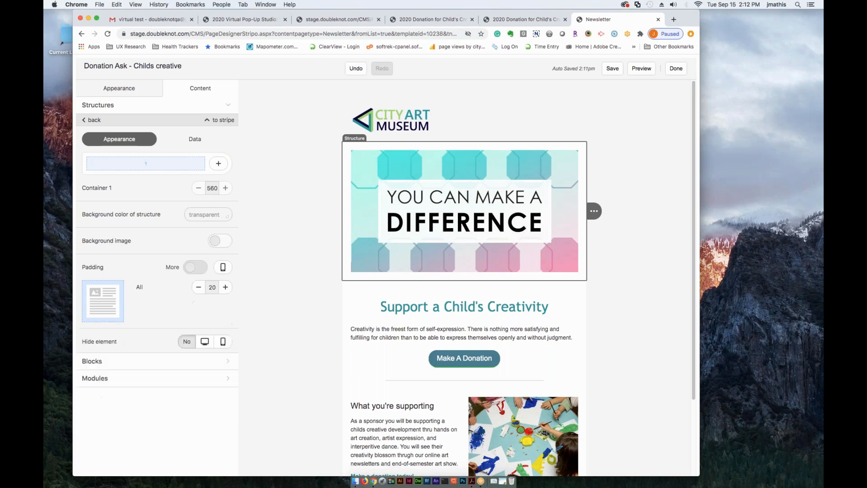
left_click(198, 288)
left_click(198, 288)
left_click(199, 288)
left_click(225, 288)
left_click(225, 288)
left_click(225, 288)
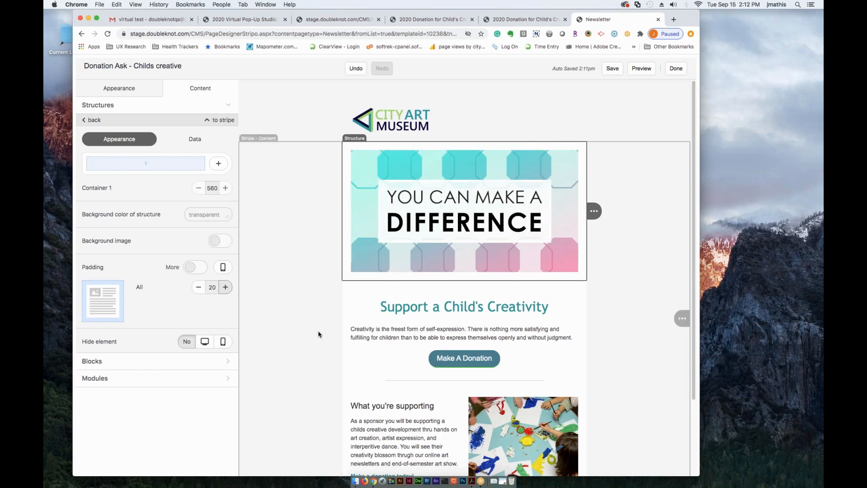
- Select the two-column "What you're supporting" structure and set its second container's width to 100
scroll(319, 334, "down", 3)
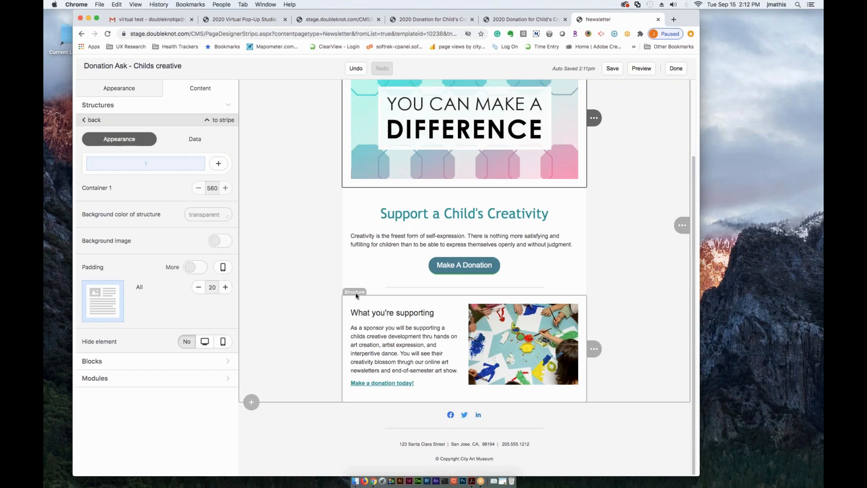
left_click(356, 294)
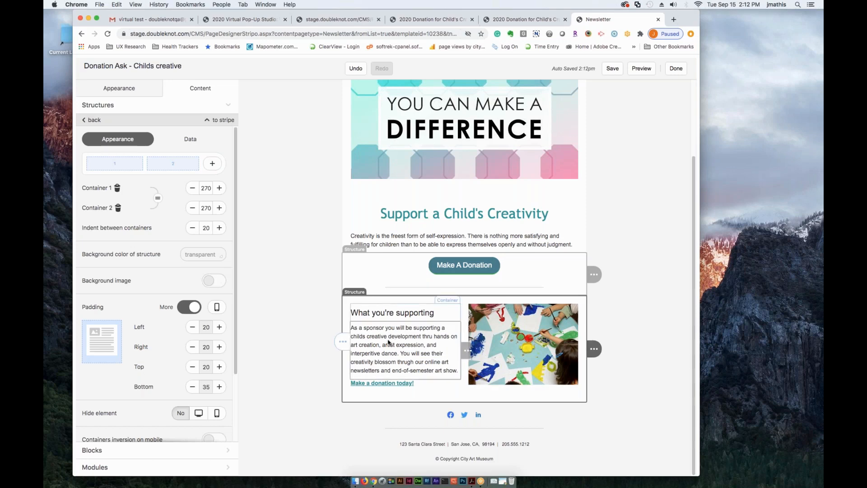
double_click(206, 207)
type("100")
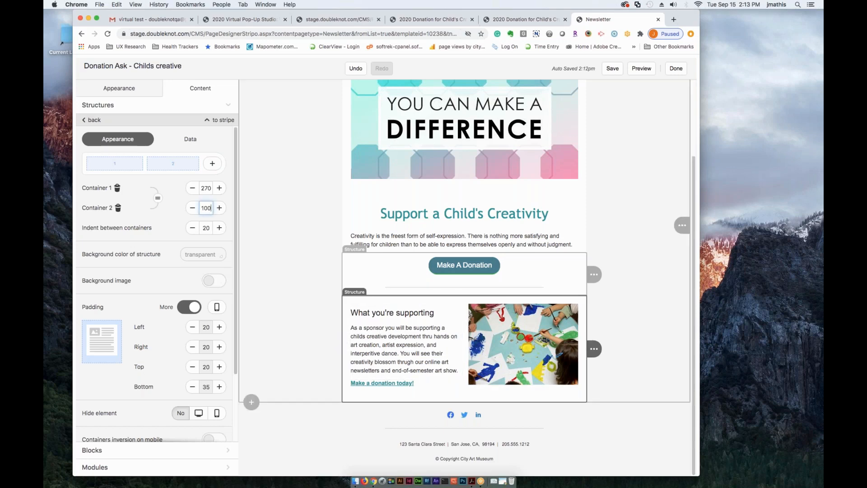
left_click(176, 215)
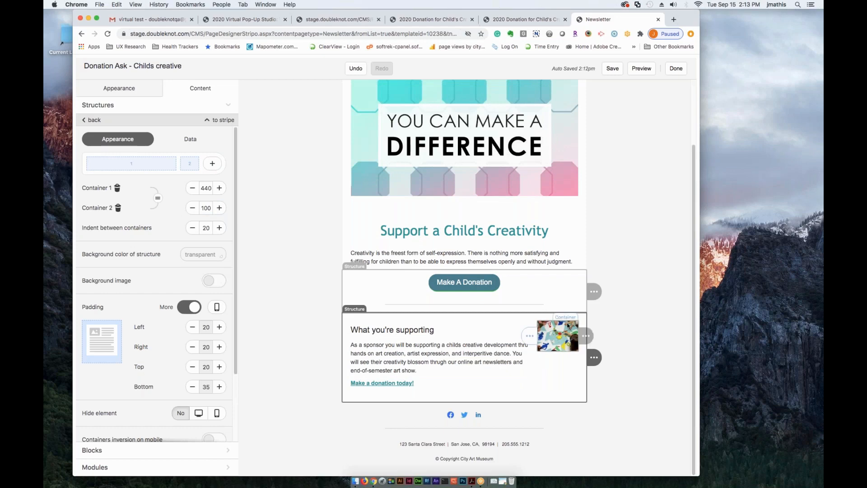
- Equalize the container widths of the "What you're supporting" structure and add a third container
left_click(158, 199)
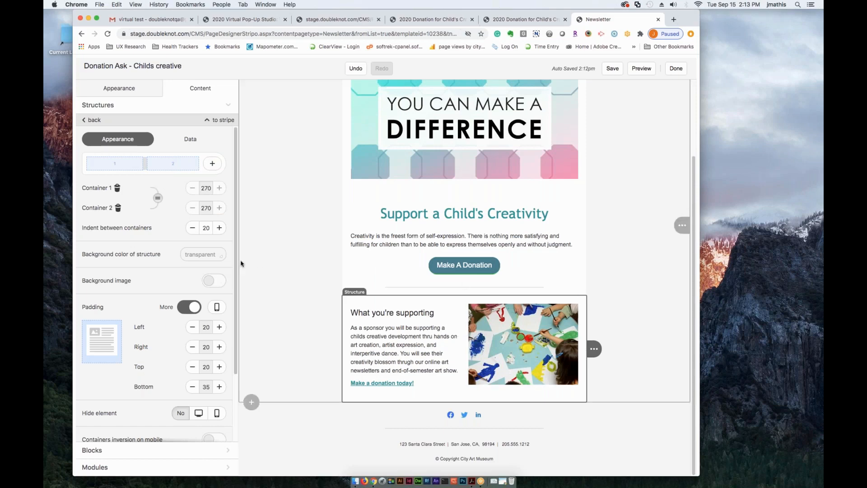
left_click(212, 164)
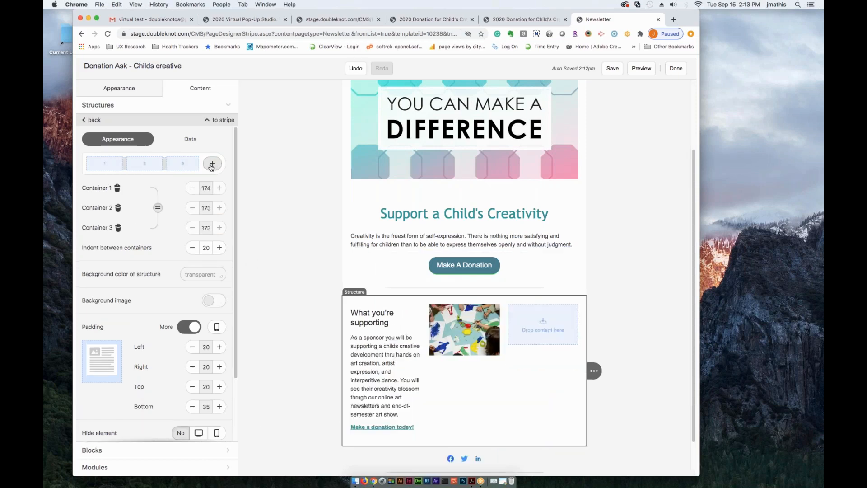
- Remove the third container from the "What you're supporting" structure and leave the structure's settings
left_click(118, 229)
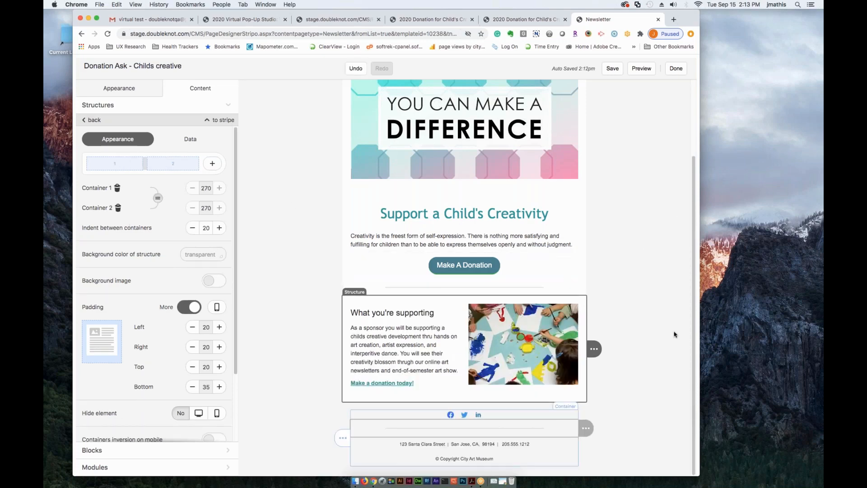
scroll(642, 389, "up", 3)
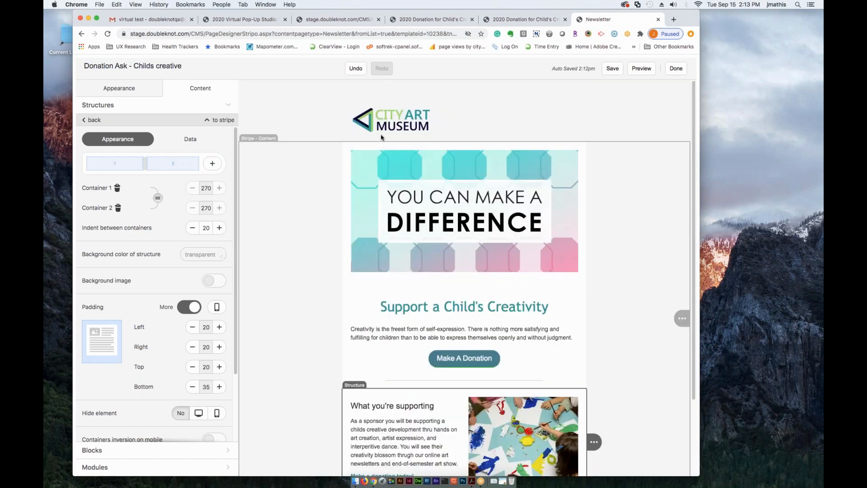
left_click(92, 121)
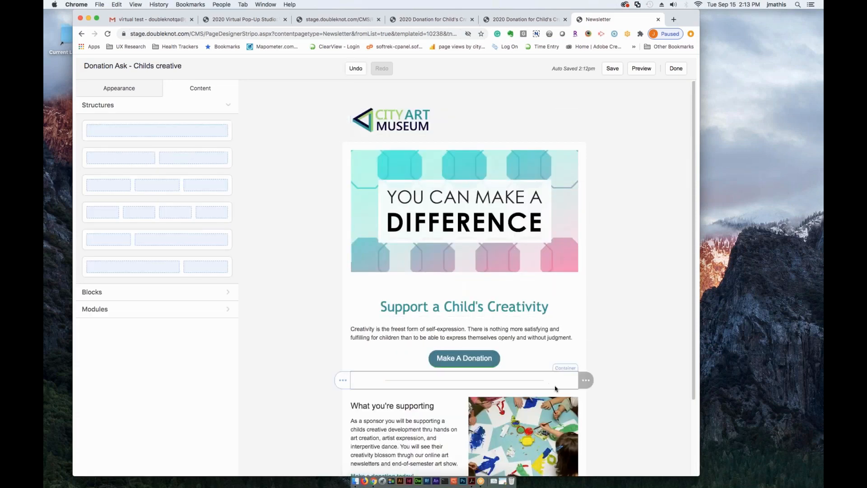
- Finish editing the donation email and start composing a new newsletter
scroll(564, 388, "down", 1)
scroll(563, 387, "down", 5)
scroll(562, 387, "up", 6)
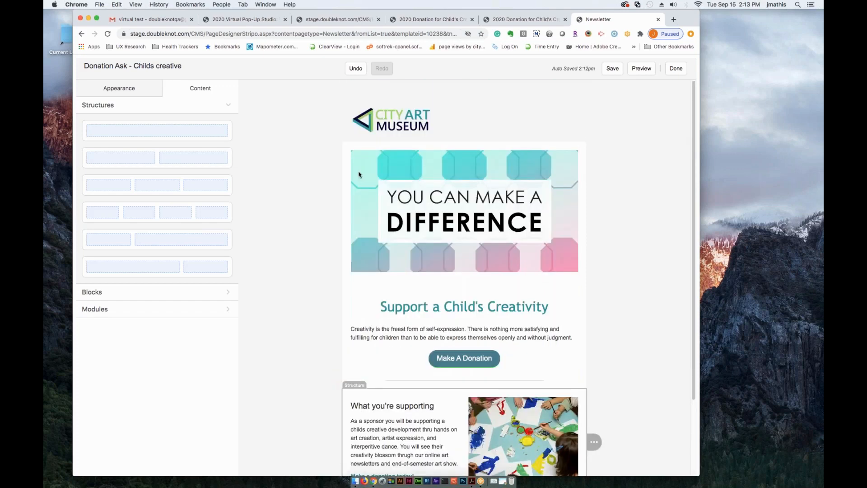
left_click(676, 68)
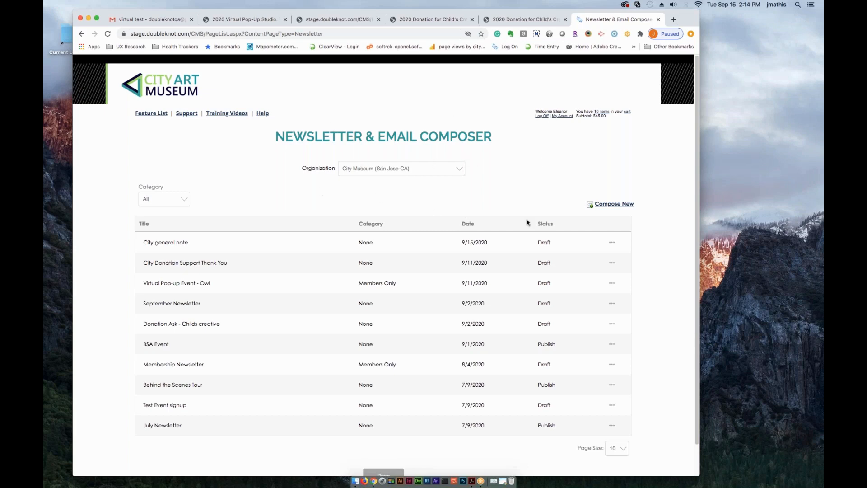
left_click(612, 206)
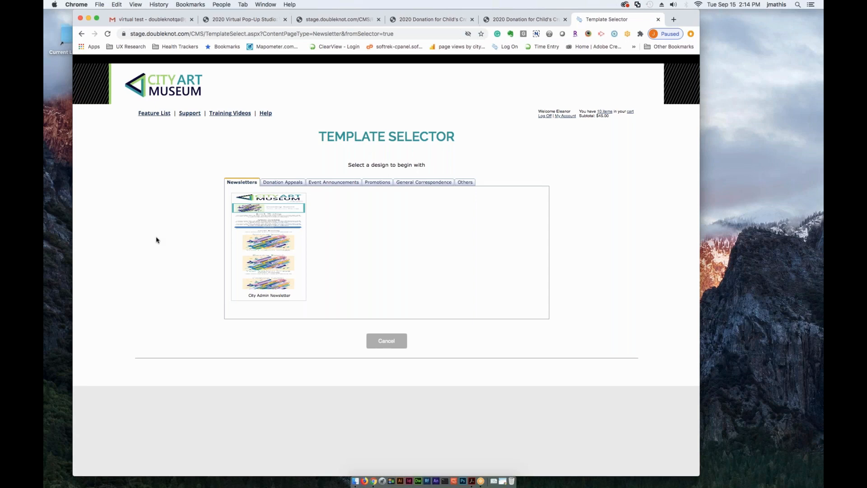
- Examine the template designs offered under Newsletters, Donation Appeals, Event Announcements, Promotions, General Correspondence and Others
left_click(293, 183)
left_click(333, 183)
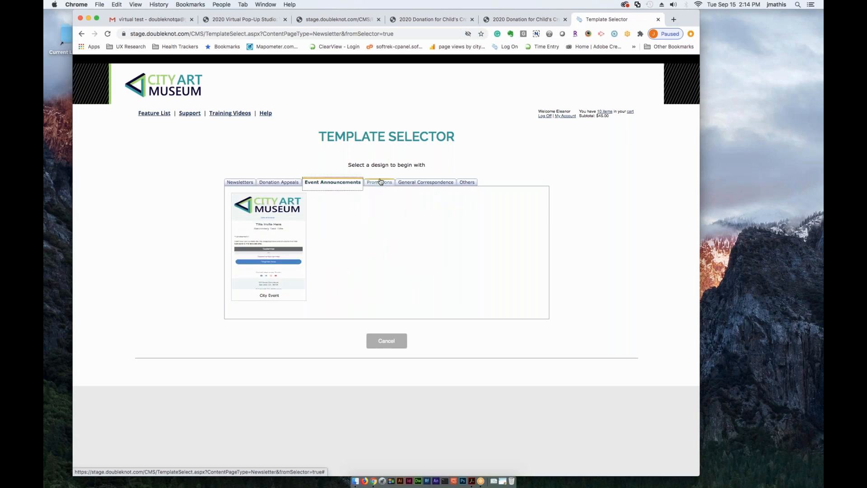
left_click(382, 185)
left_click(414, 183)
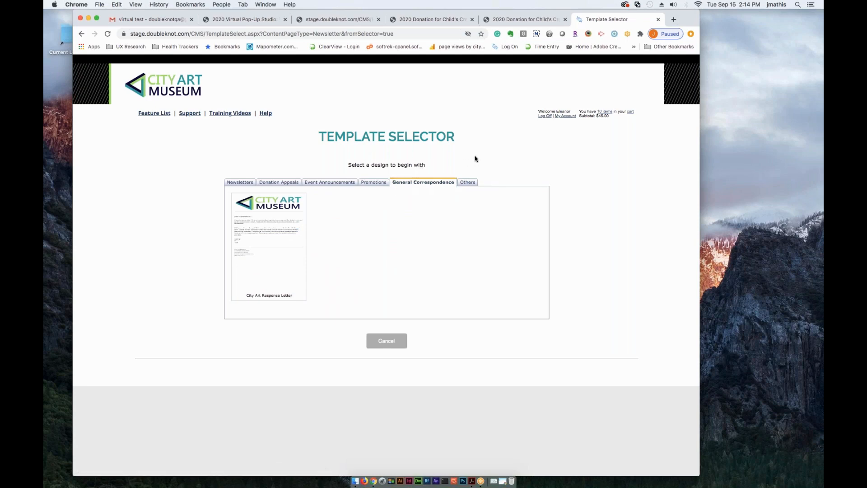
left_click(235, 183)
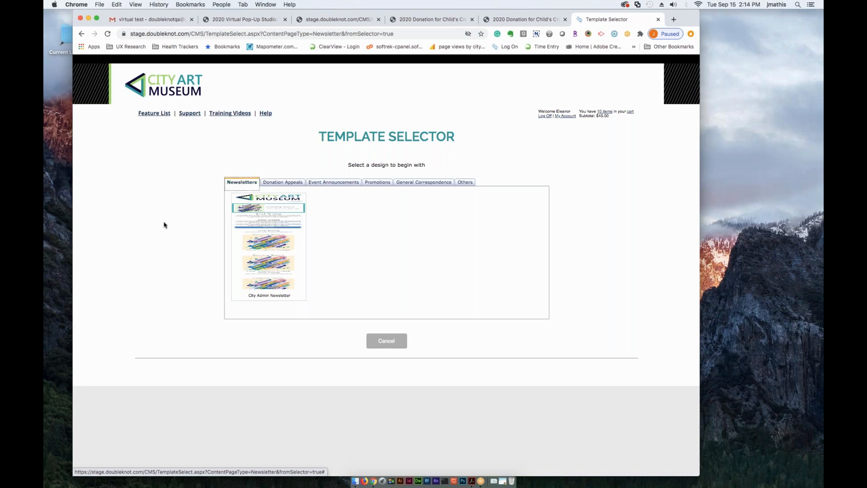
left_click(277, 184)
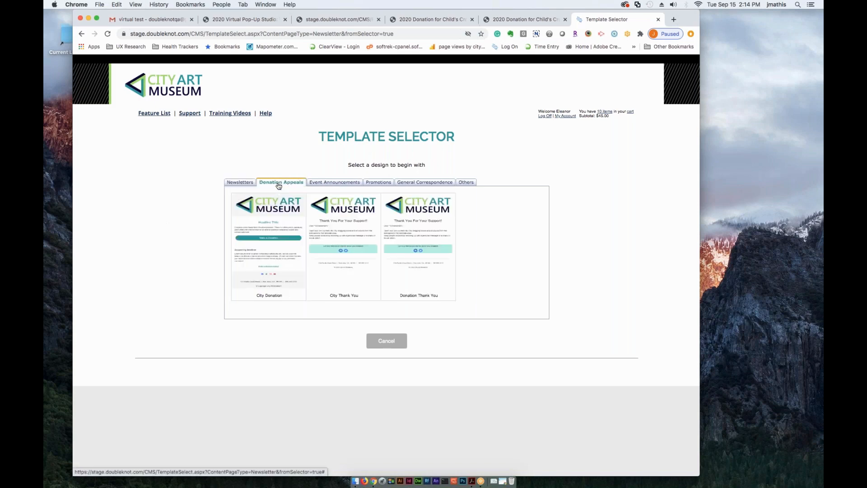
left_click(322, 184)
left_click(378, 184)
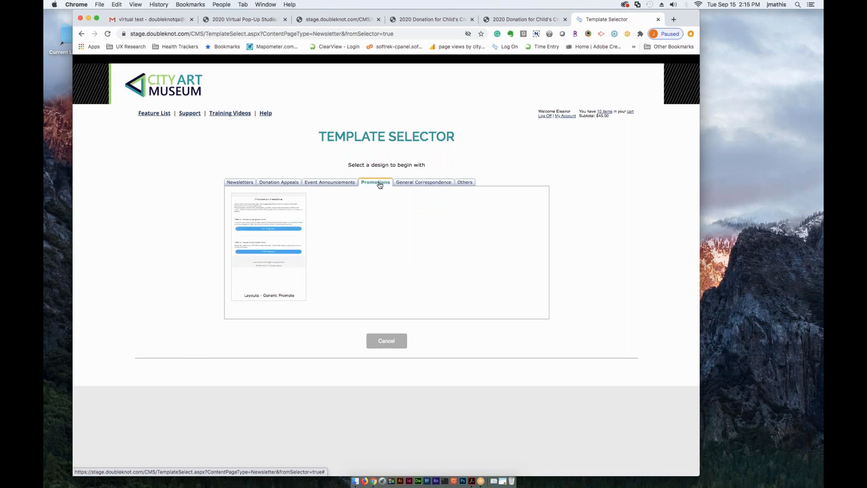
left_click(422, 185)
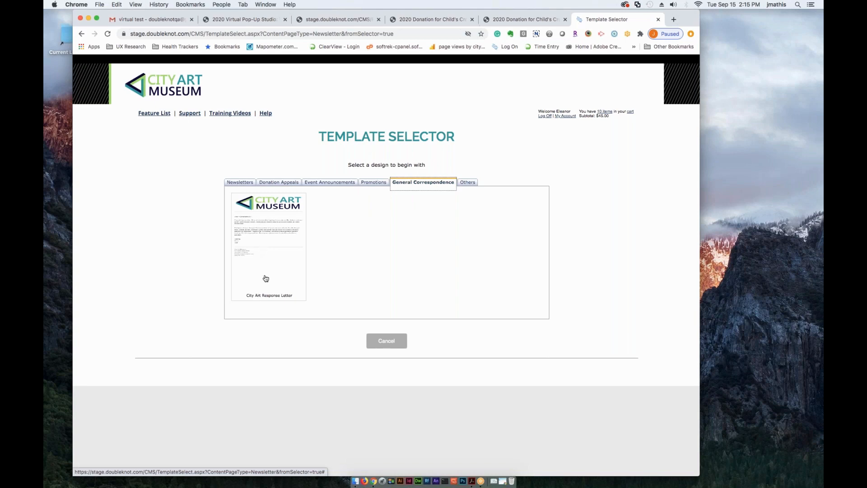
left_click(463, 183)
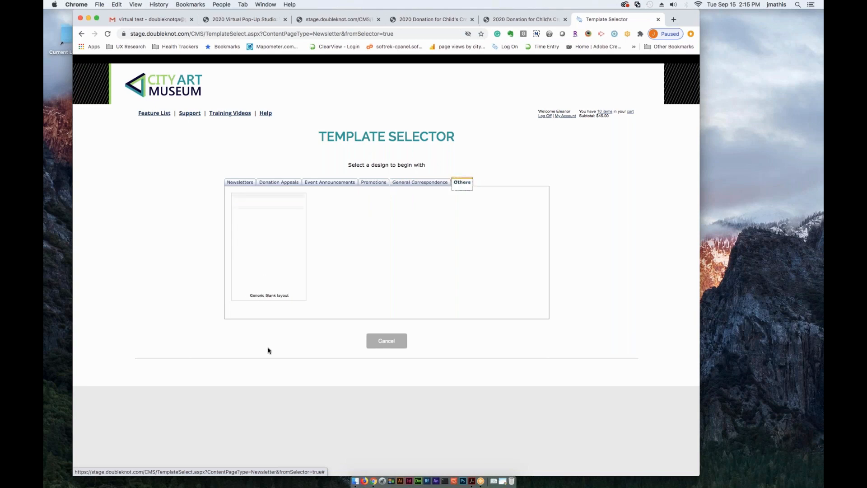
- Create a newsletter from the City Admin Newsletter template, titled "September Newsletter 2020", with category None and Draft status
left_click(238, 185)
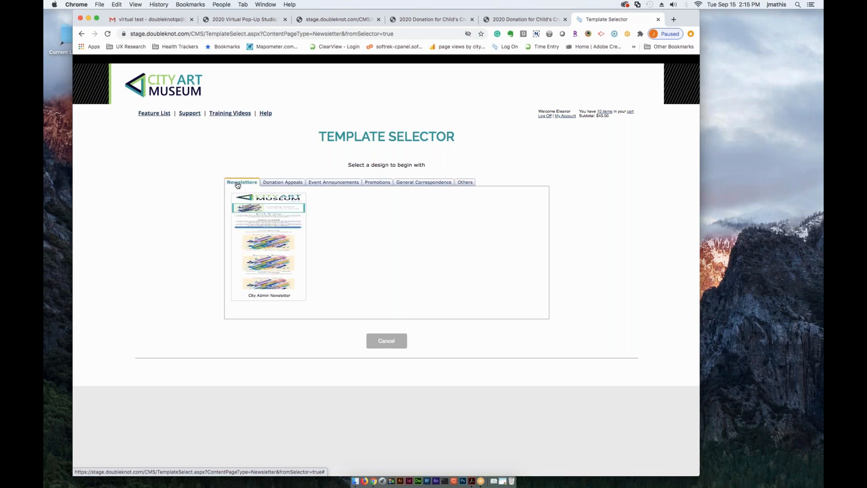
left_click(266, 236)
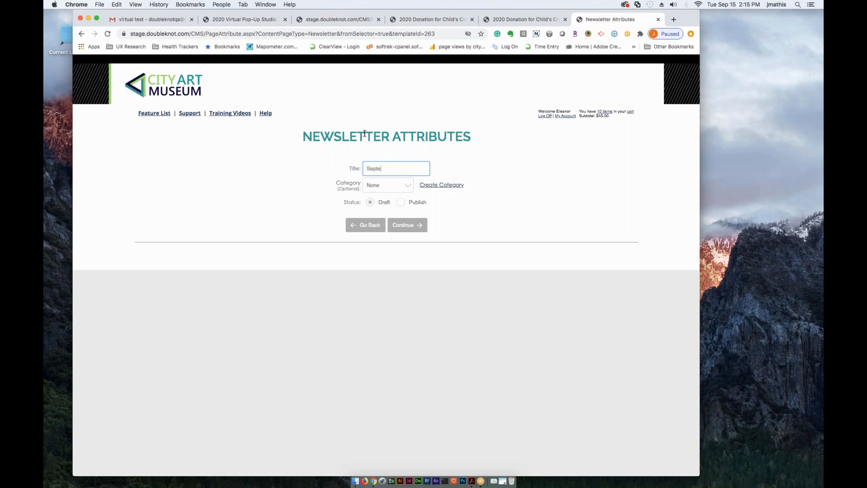
type("September Newsletter 2020")
left_click(408, 190)
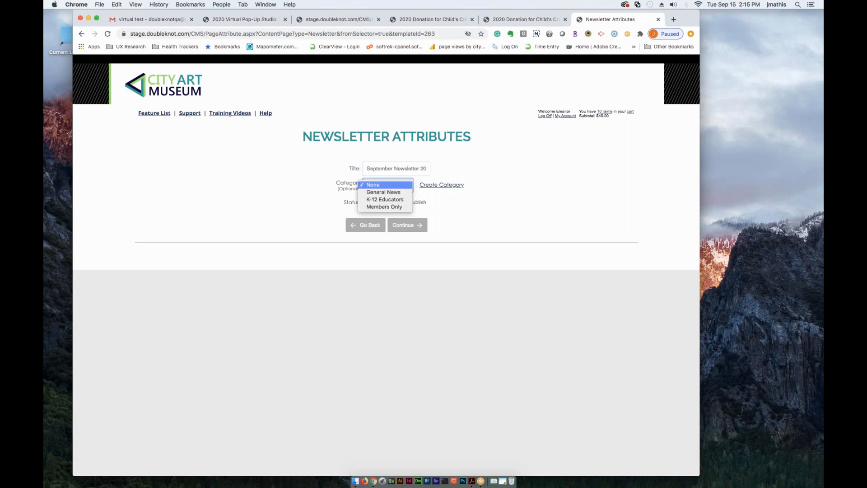
left_click(523, 197)
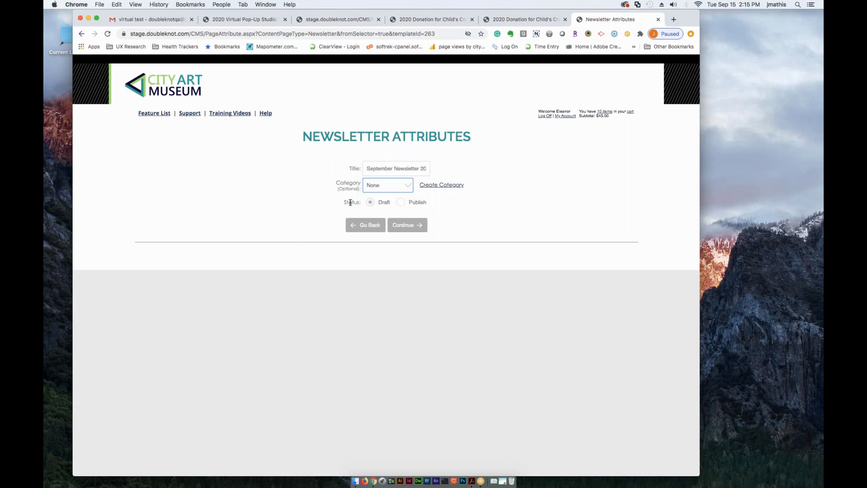
left_click(384, 203)
left_click(411, 225)
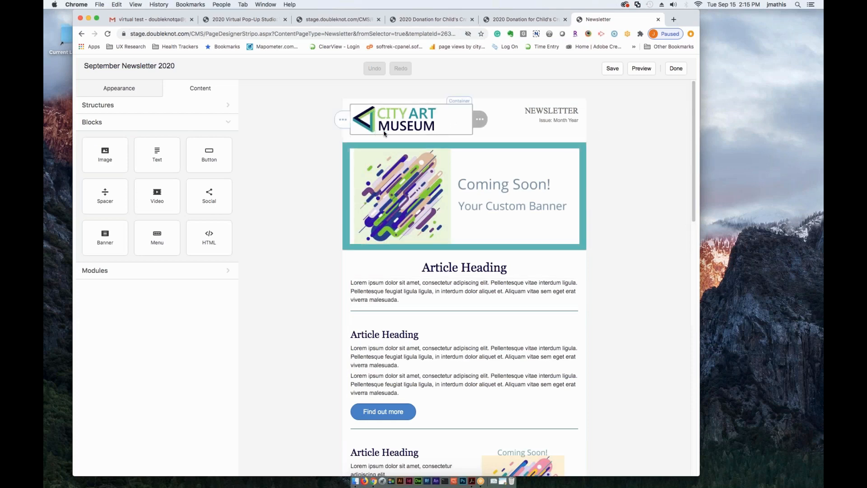
- Examine the newsletter's article layout and the settings of its logo, an article stripe and the placeholder banner image
left_click(450, 120)
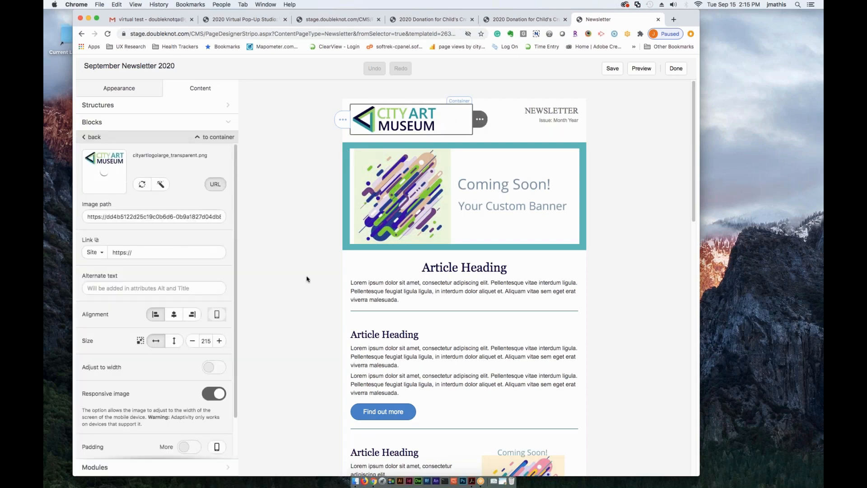
scroll(323, 361, "down", 15)
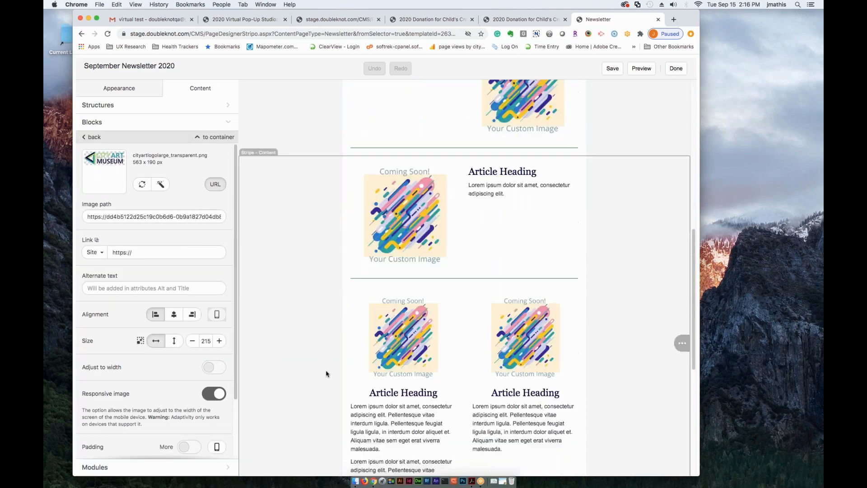
scroll(323, 374, "up", 10)
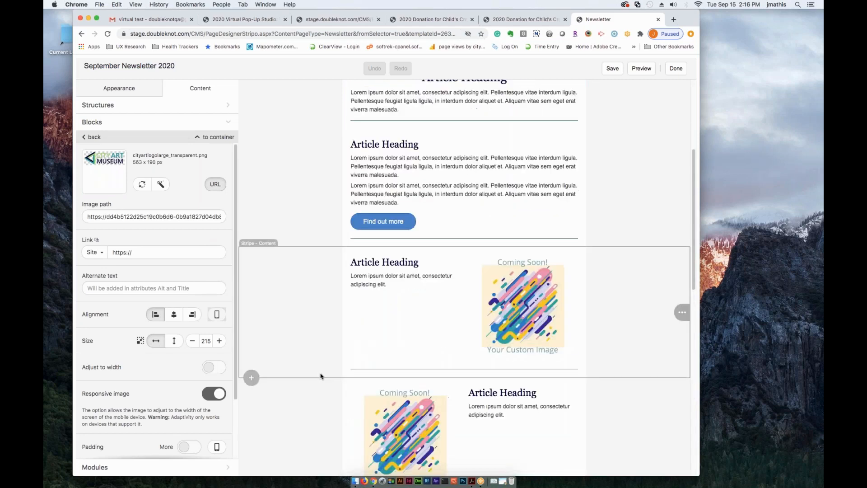
scroll(319, 374, "up", 5)
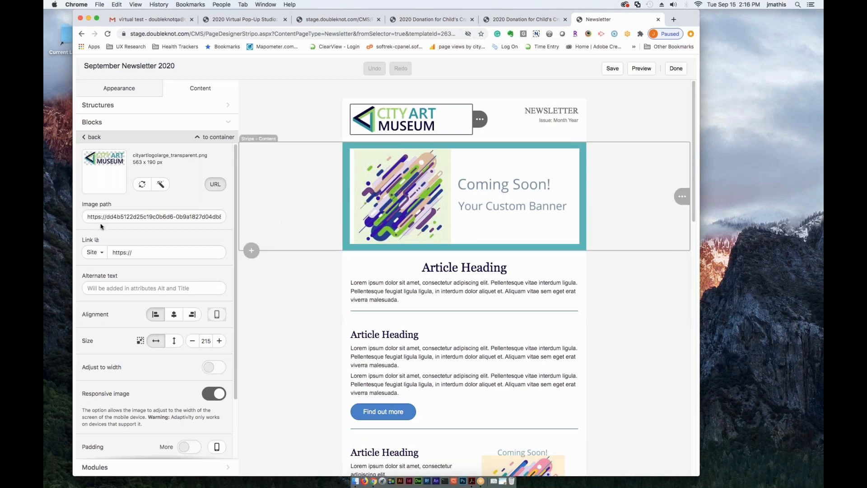
left_click(648, 354)
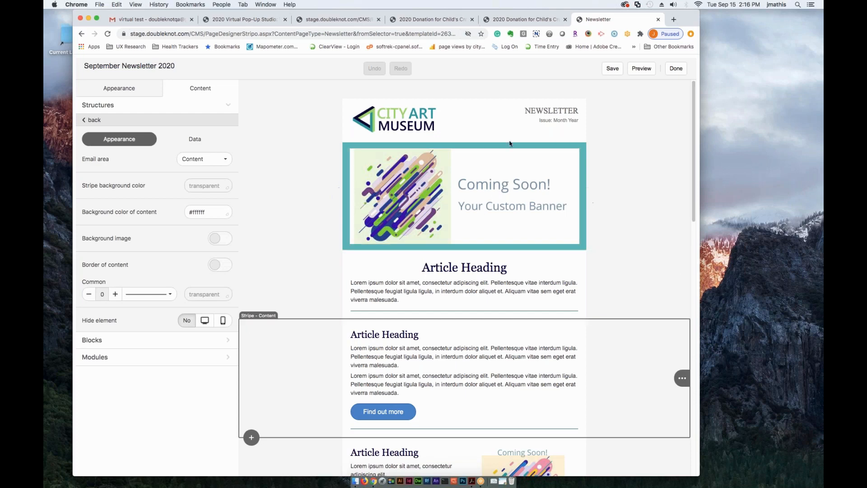
left_click(466, 204)
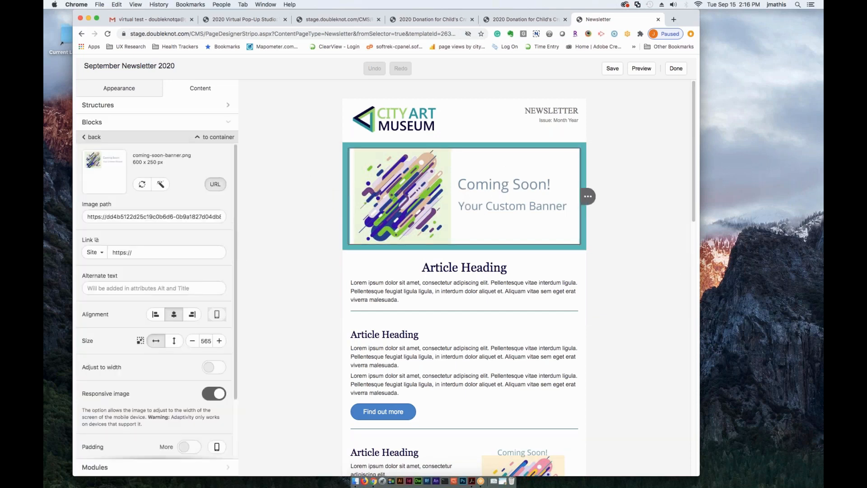
- Add an image block above the "Coming Soon!" banner and upload Prismatic-Modern-Art-Installation.jpg into it
left_click(101, 124)
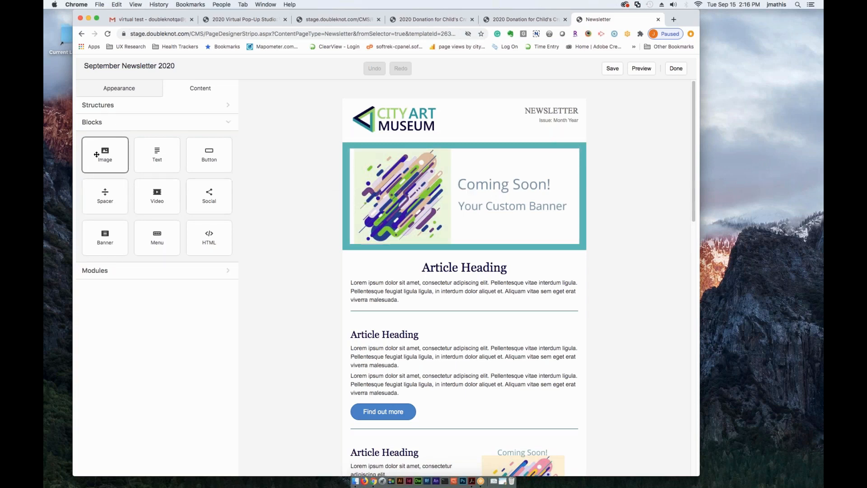
mouse_move(110, 156)
left_mouse_down()
mouse_move(226, 168)
mouse_move(444, 165)
mouse_move(473, 156)
left_mouse_up()
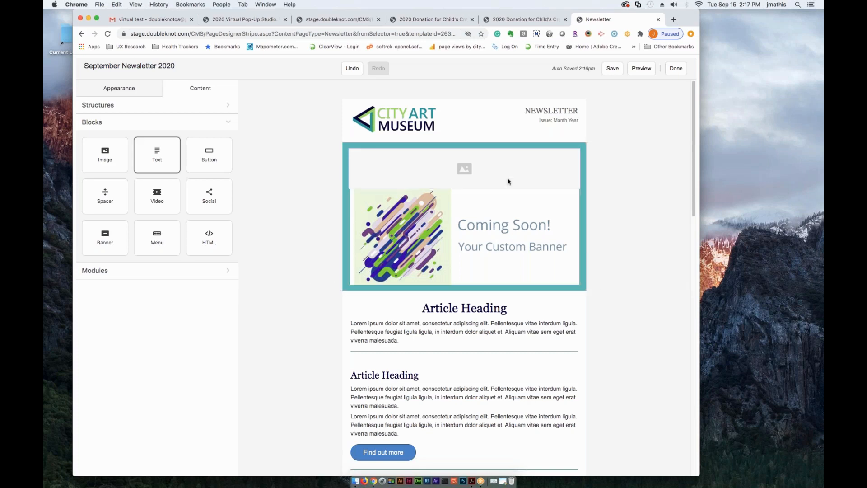
left_click(468, 170)
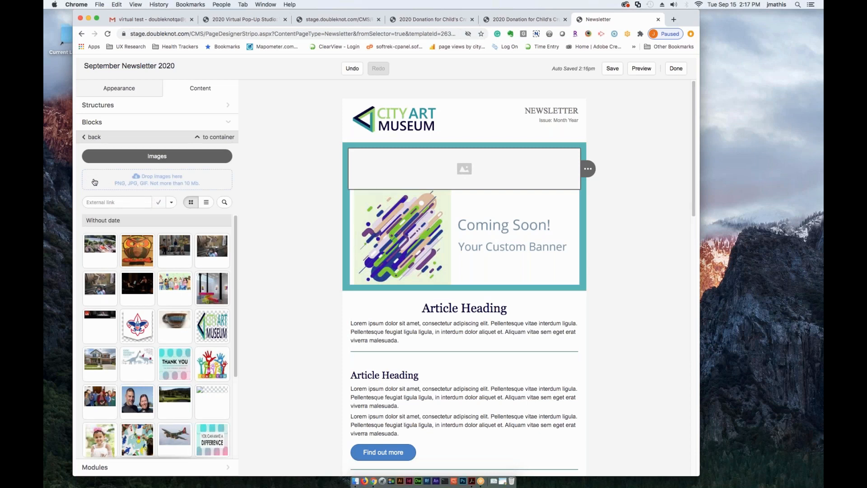
left_click(179, 181)
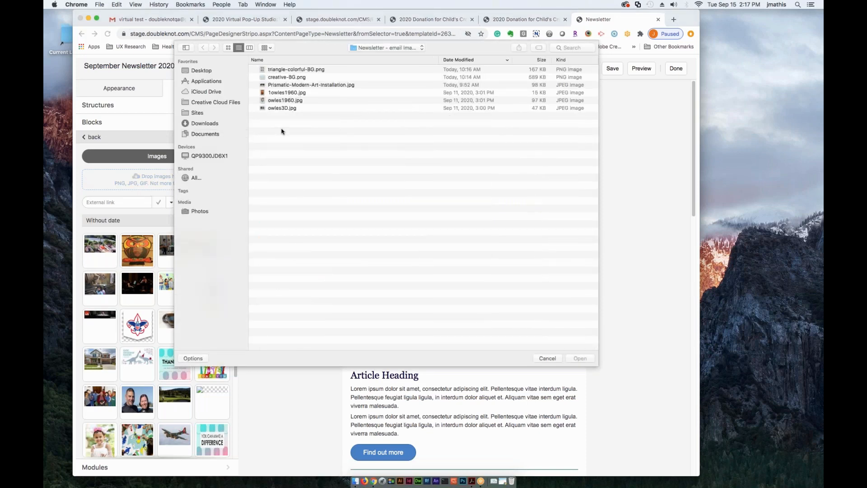
left_click(317, 86)
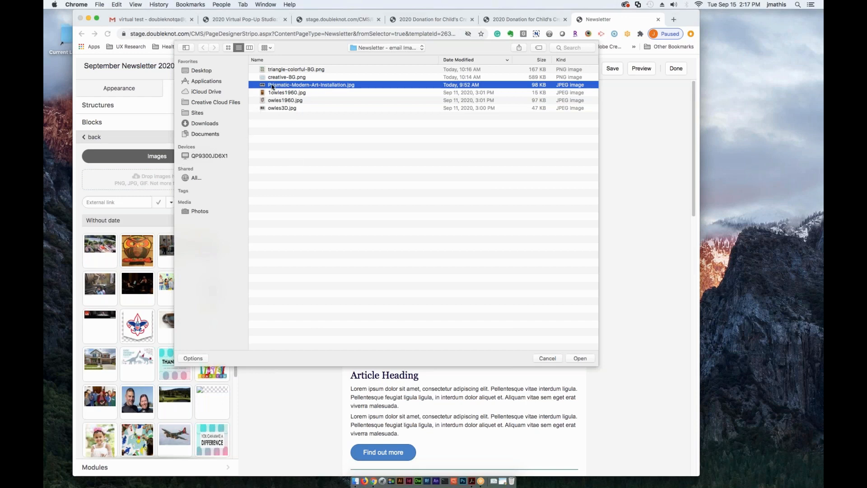
left_click(579, 359)
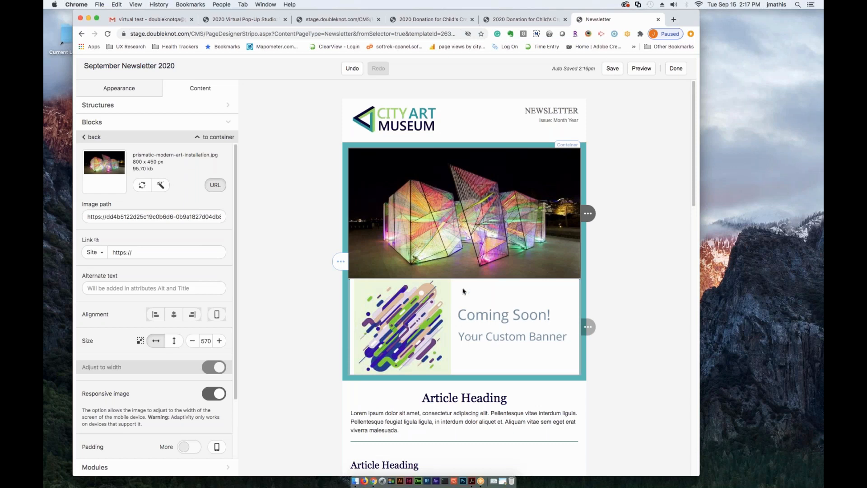
- Delete the "Coming Soon! Your Custom Banner" placeholder image below the art installation picture
left_click(481, 309)
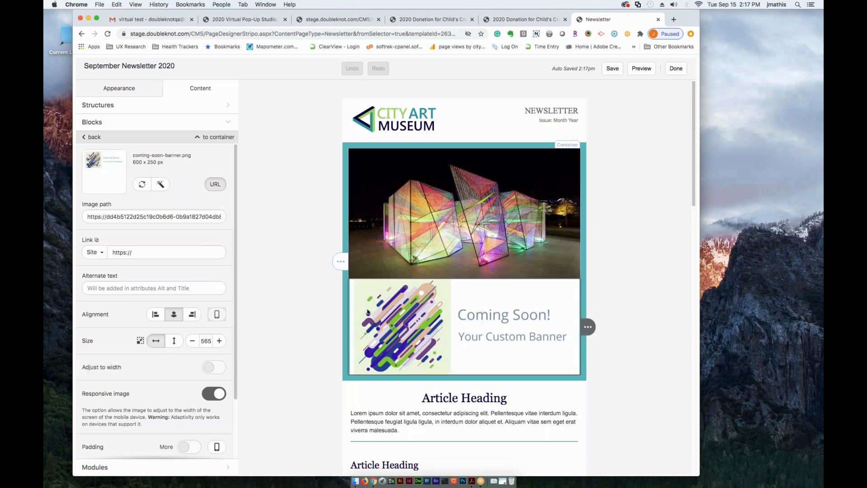
mouse_move(578, 327)
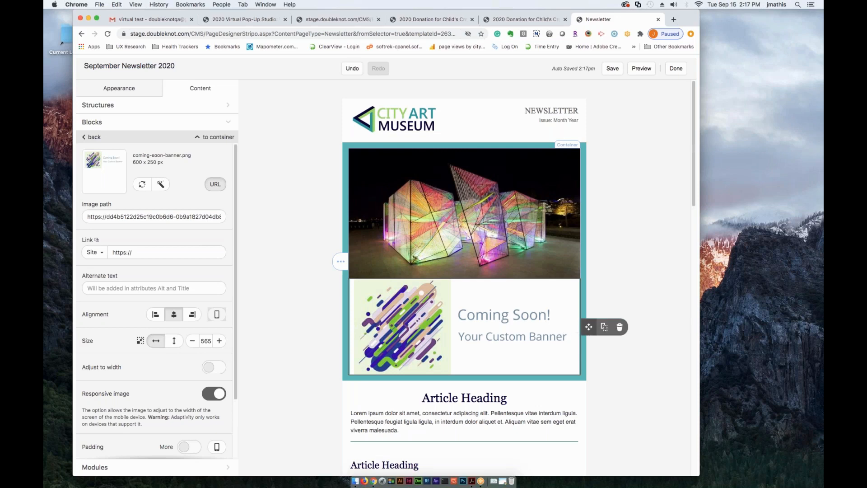
left_click(620, 327)
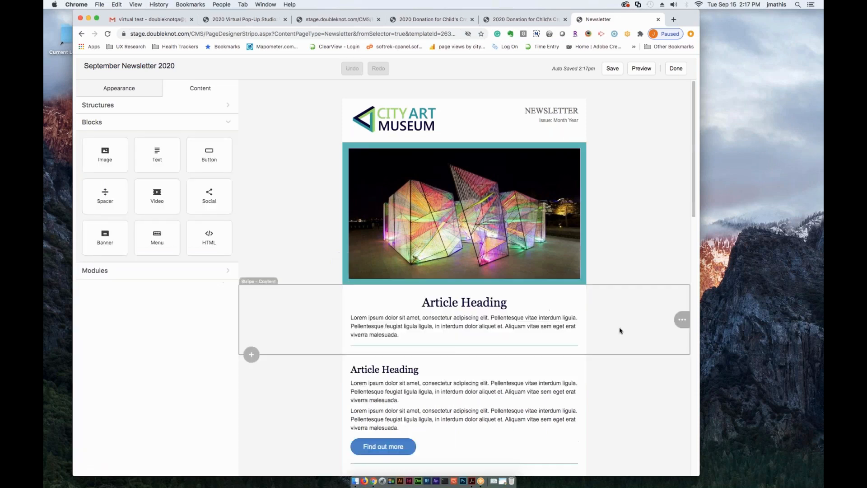
- Replace the art installation banner picture with blocks.jpg from the image library
left_click(461, 204)
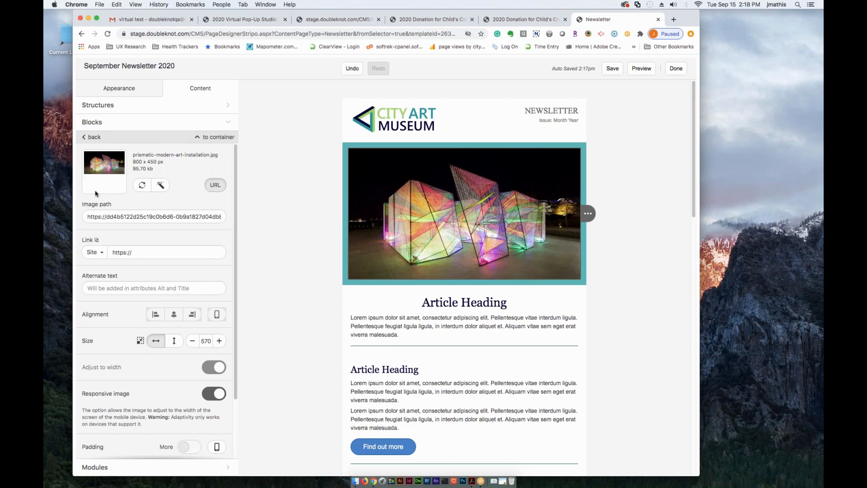
left_click(142, 186)
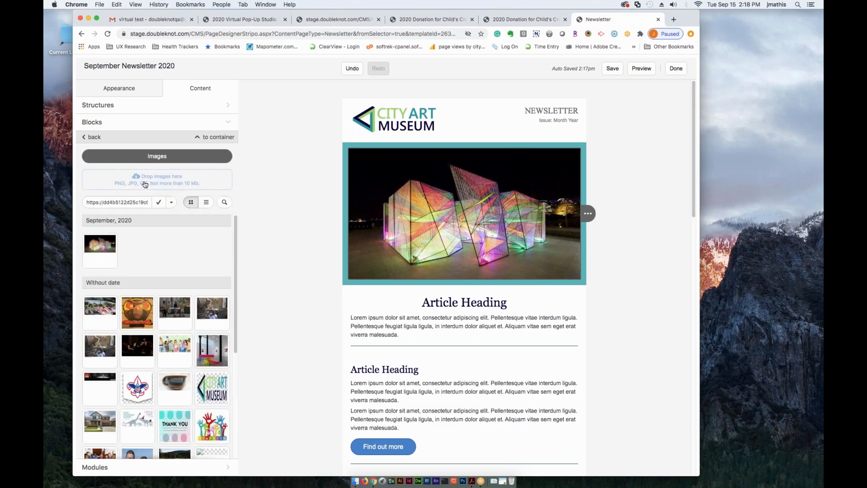
left_click_drag(238, 253, 240, 294)
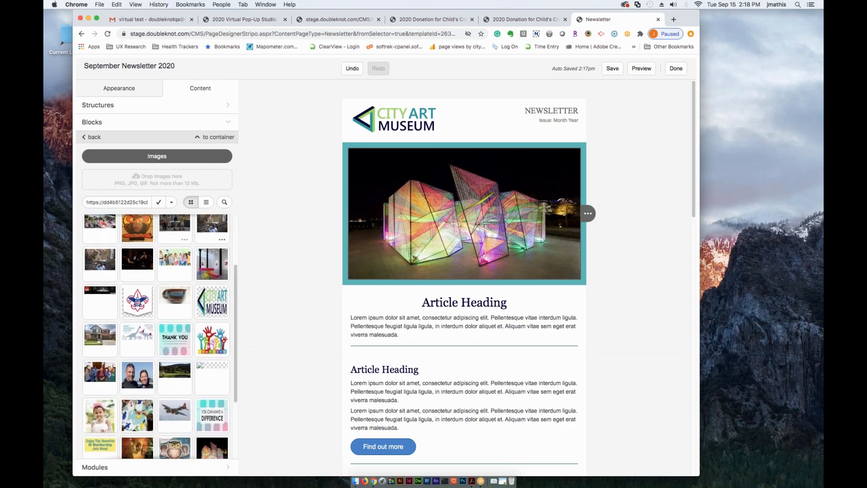
left_click(214, 266)
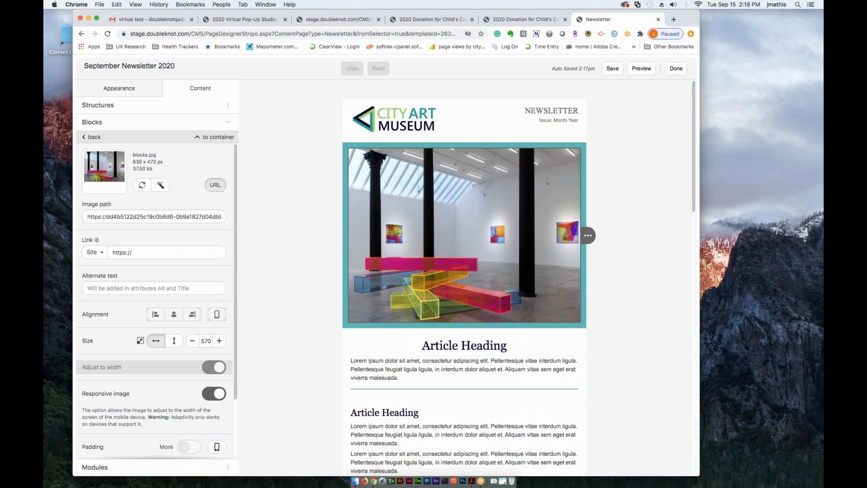
- Change the banner picture back to prismatic-modern-art-installation.jpg from the September, 2020 images
scroll(141, 185, "down", 1)
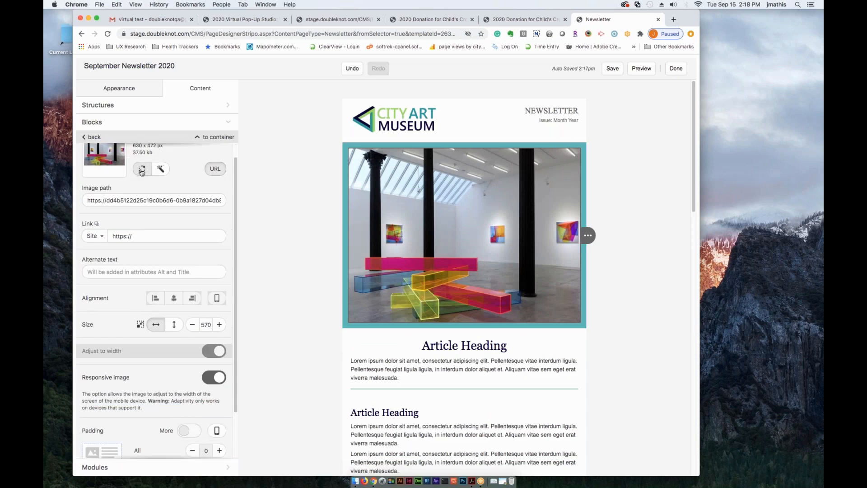
left_click(142, 169)
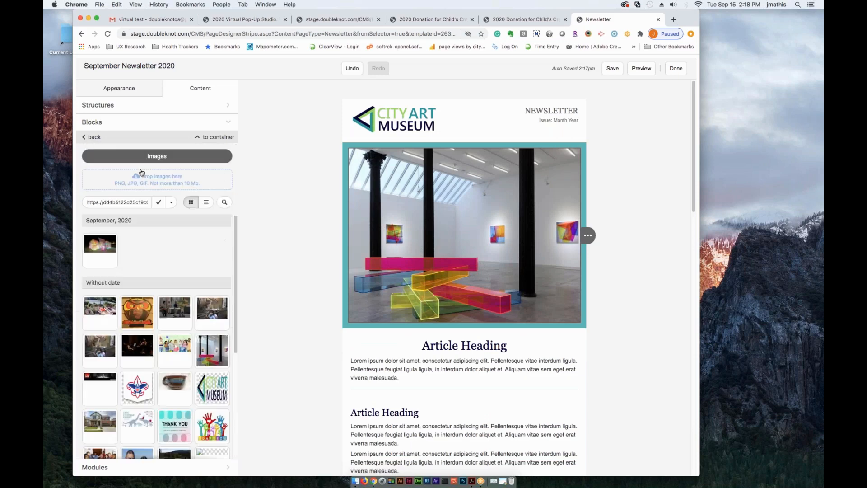
left_click(100, 246)
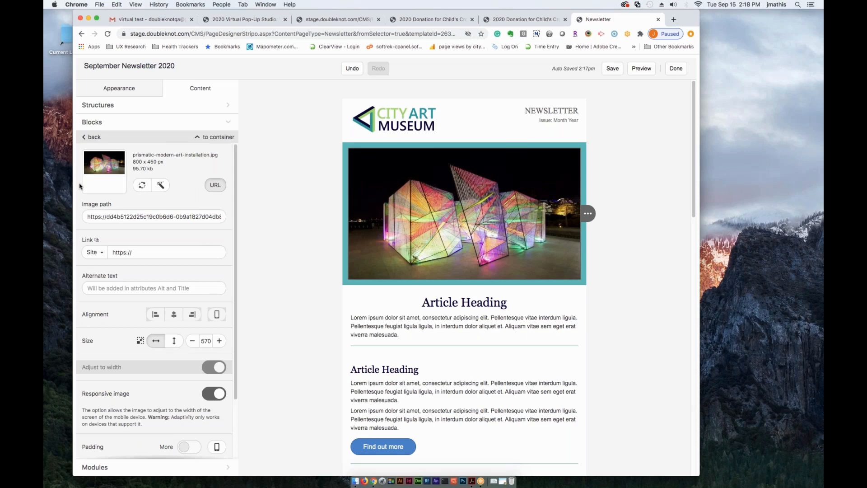
- Reduce the banner image's width to 525 and restore its actual size
scroll(169, 316, "down", 1)
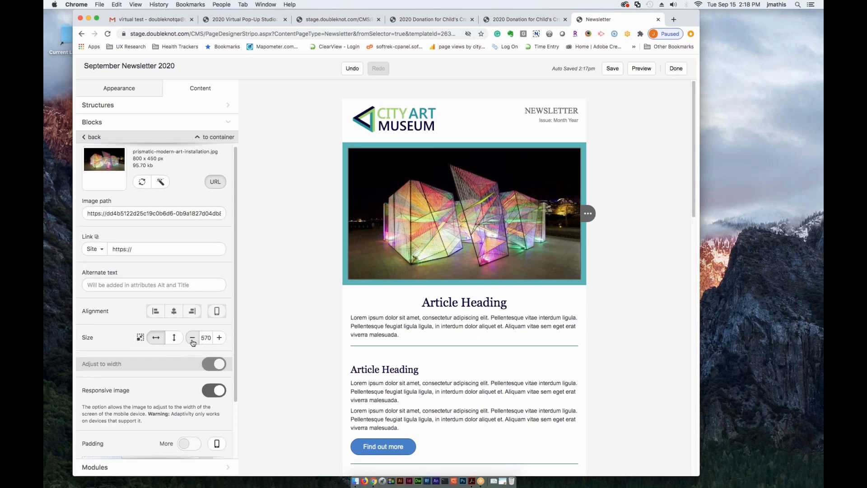
left_click(192, 341)
left_click(192, 341)
left_click(192, 341)
left_click(192, 340)
left_click(192, 341)
left_click(192, 341)
left_click(192, 341)
double_click(193, 340)
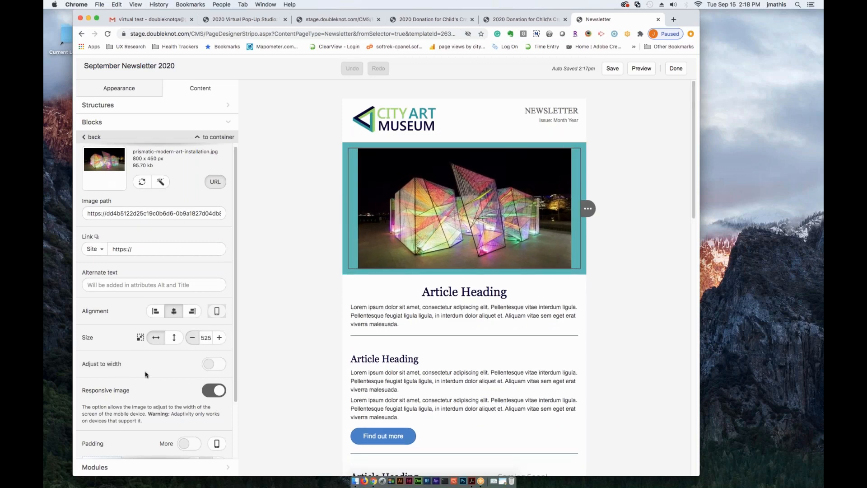
left_click(140, 338)
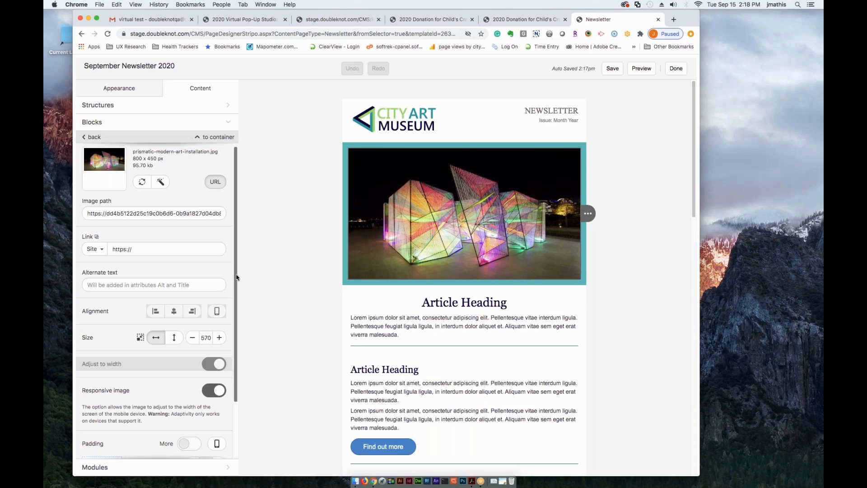
- Review the banner image's remaining padding and visibility settings and return to the list of content blocks
left_click_drag(237, 285, 236, 358)
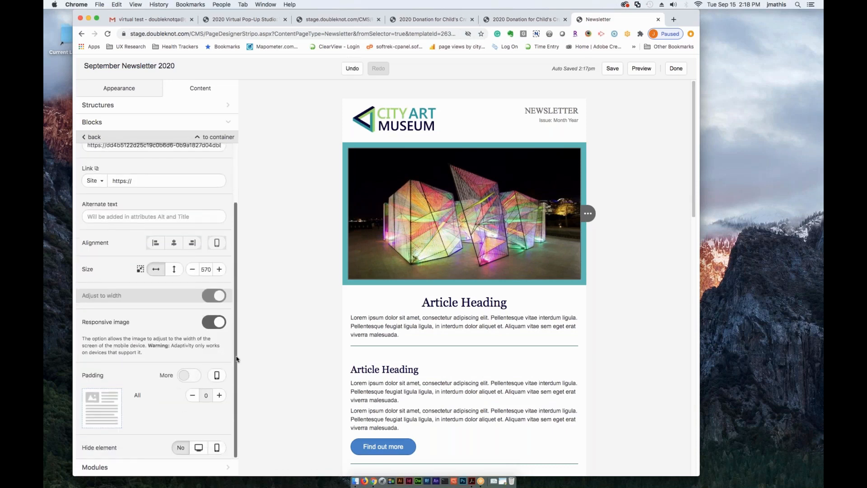
left_click_drag(240, 325, 239, 237)
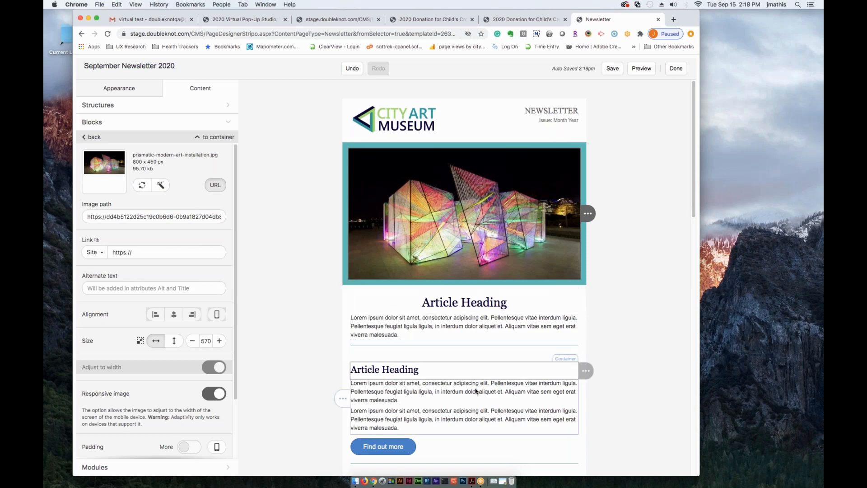
scroll(476, 396, "down", 1)
scroll(475, 396, "up", 1)
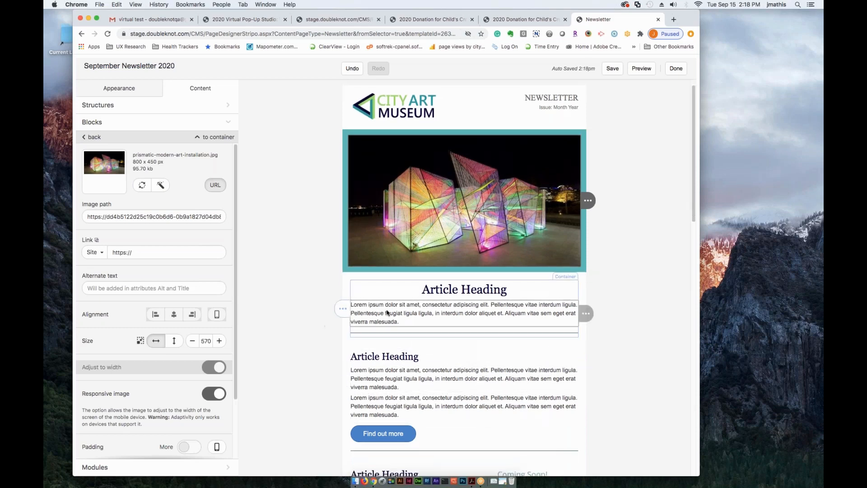
left_click(90, 124)
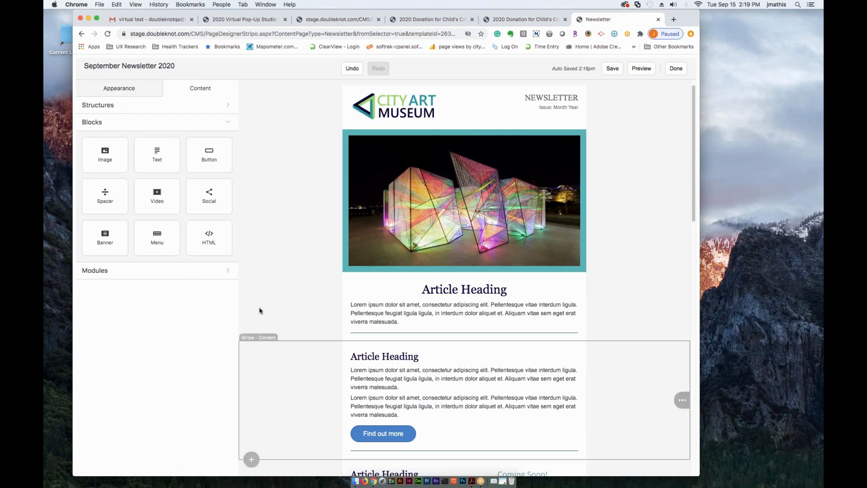
- In the general appearance settings, lower the default top padding to 5 and set it back to 20
left_click(108, 93)
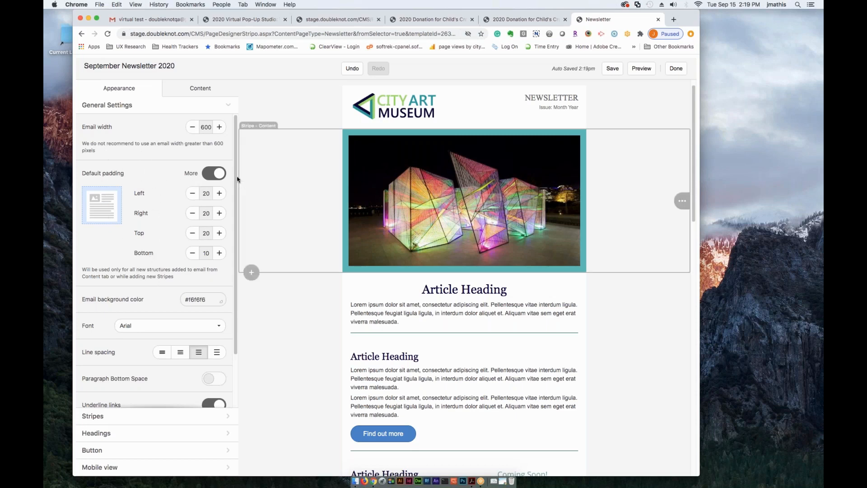
scroll(236, 182, "down", 1)
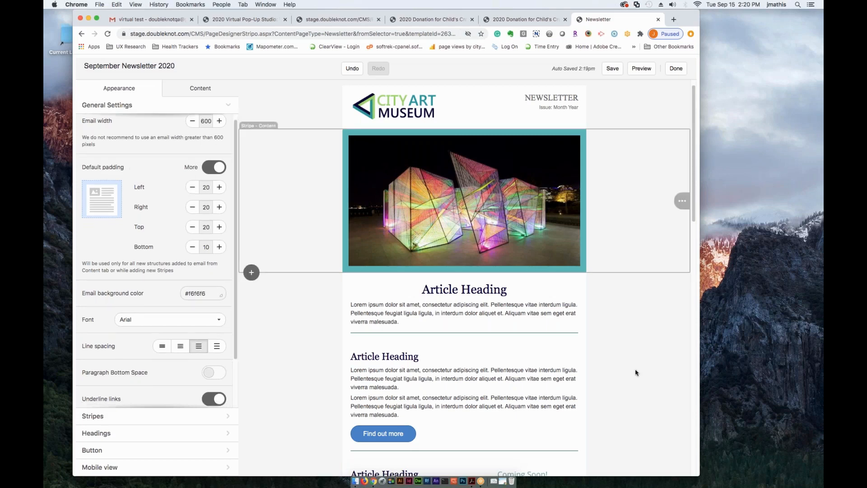
scroll(400, 253, "up", 1)
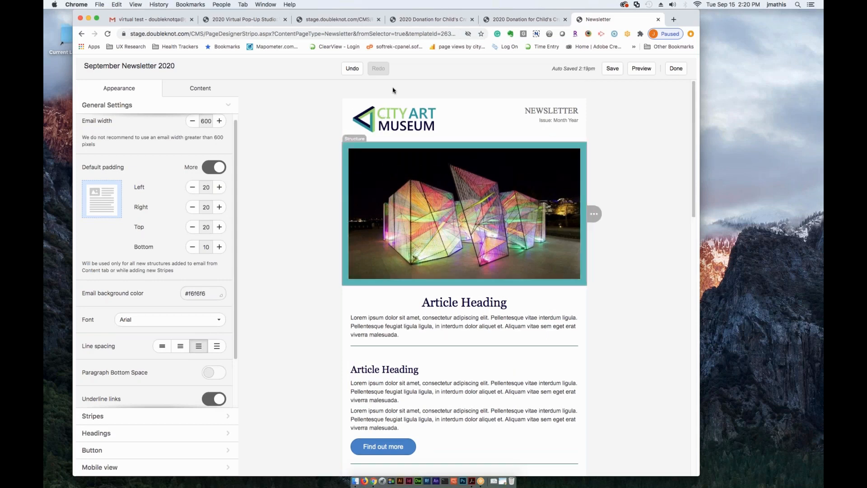
left_click(192, 227)
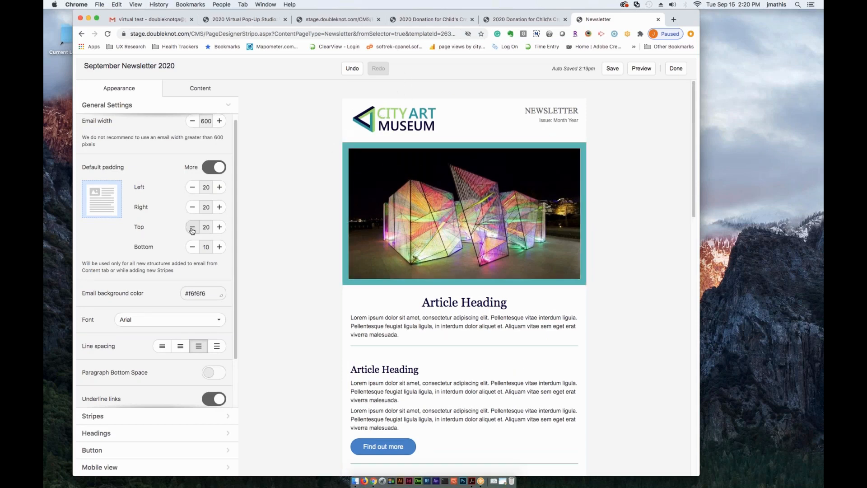
left_click(192, 229)
left_click(192, 229)
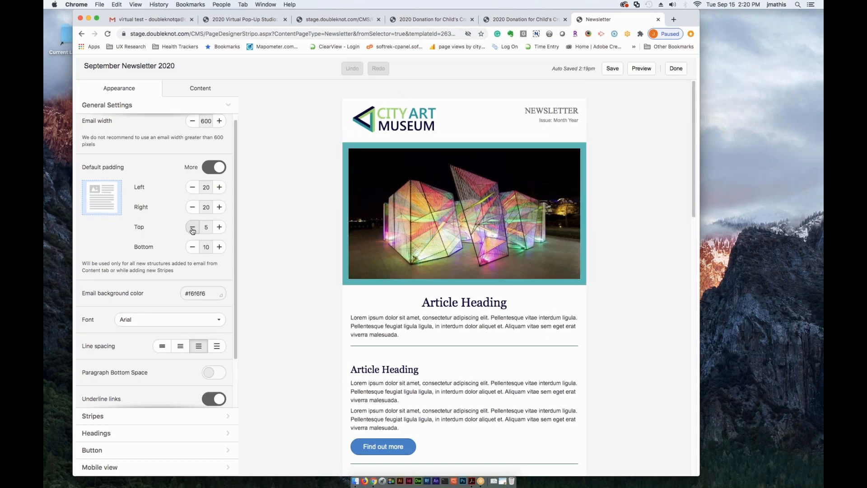
left_click(219, 227)
left_click(219, 227)
left_click(218, 227)
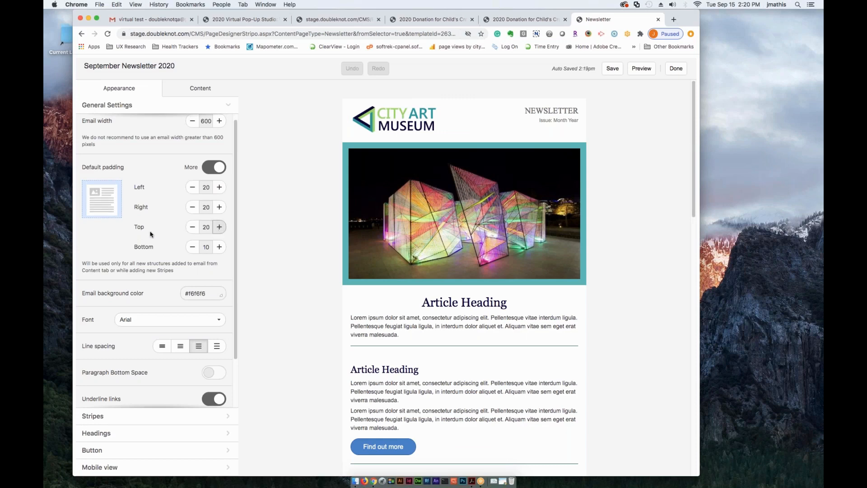
- Set the email background color to the pale blue-gray #d0e0e3
scroll(142, 246, "down", 1)
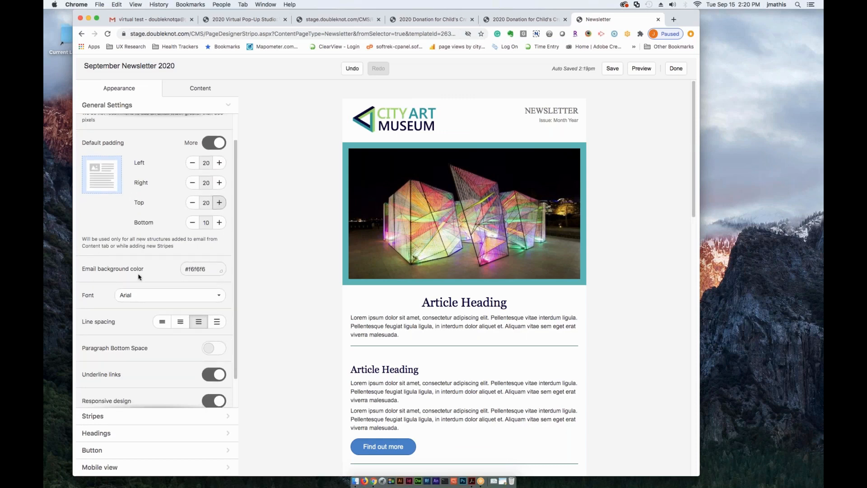
left_click(196, 270)
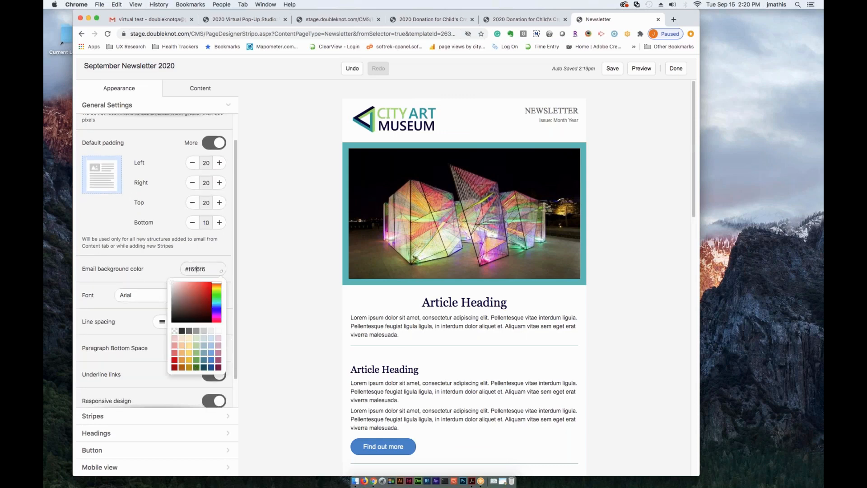
left_click(204, 338)
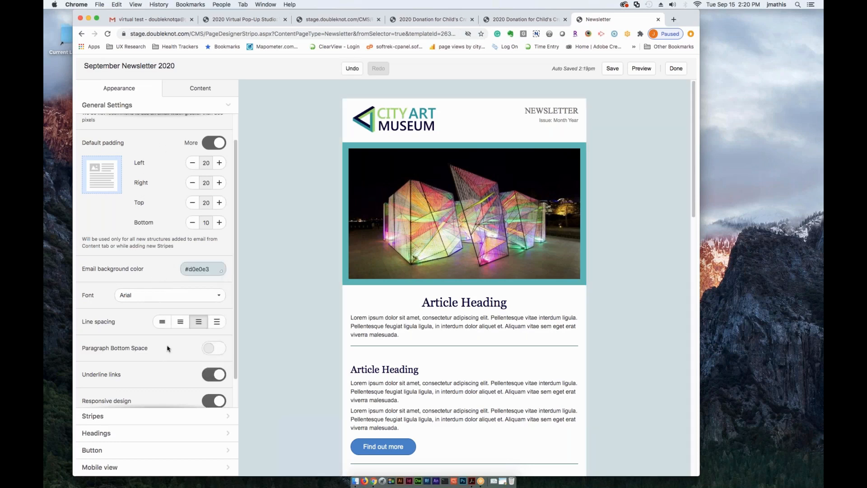
- Try Comic Sans MS as the newsletter's general font and set it back to Arial
scroll(163, 325, "down", 2)
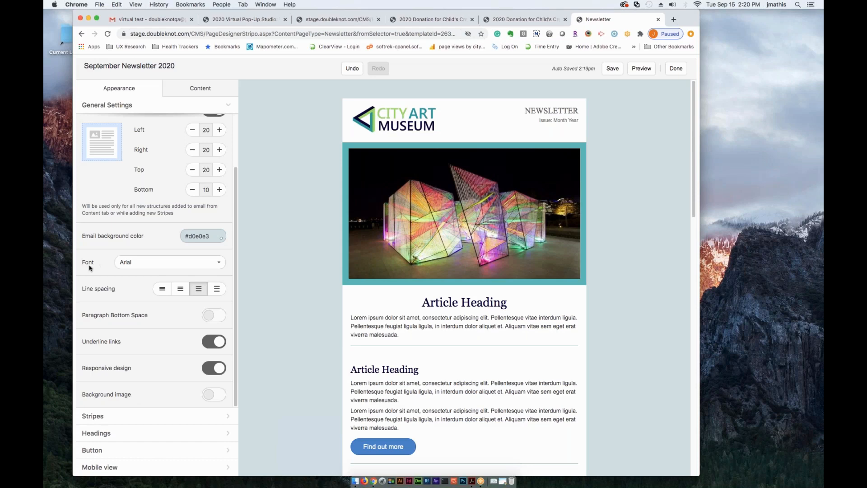
left_click(162, 264)
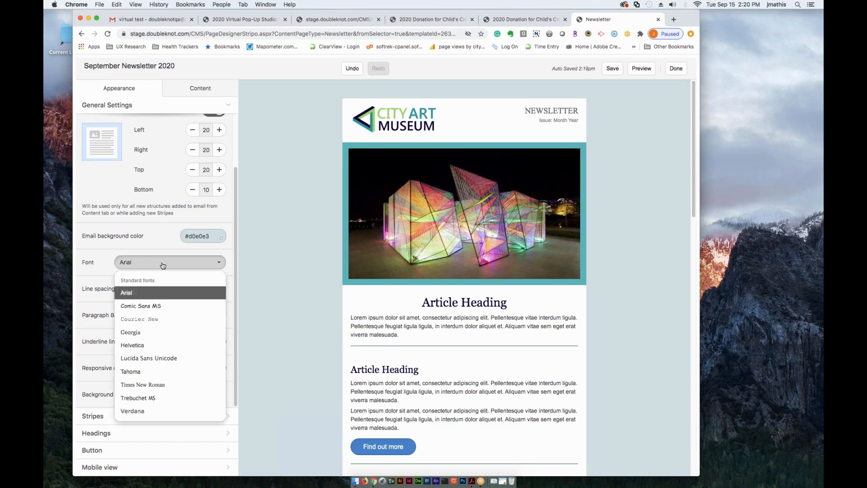
left_click(137, 306)
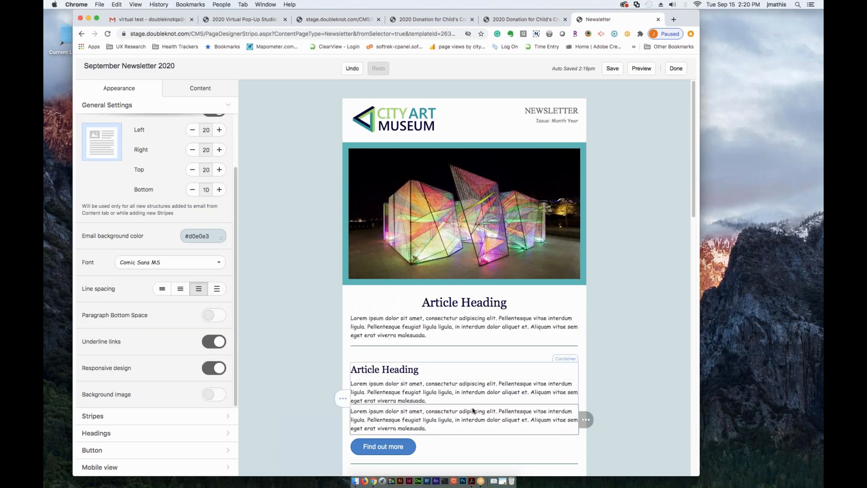
scroll(474, 416, "down", 10)
scroll(465, 406, "up", 10)
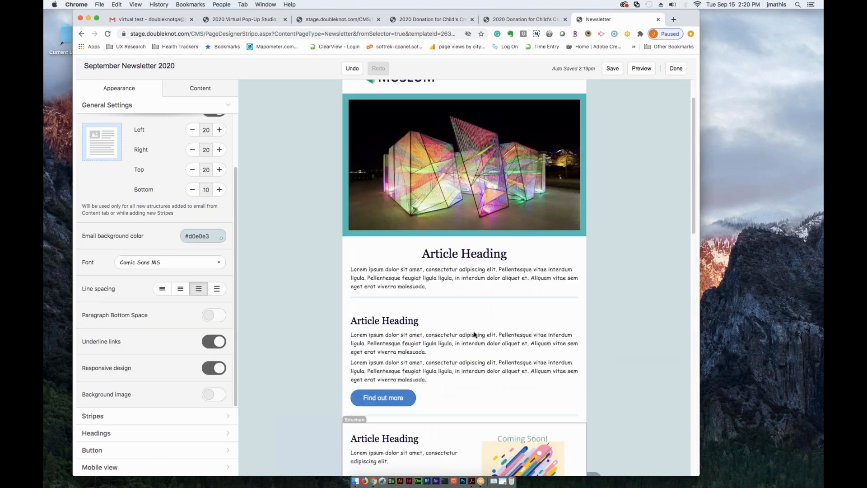
left_click(147, 271)
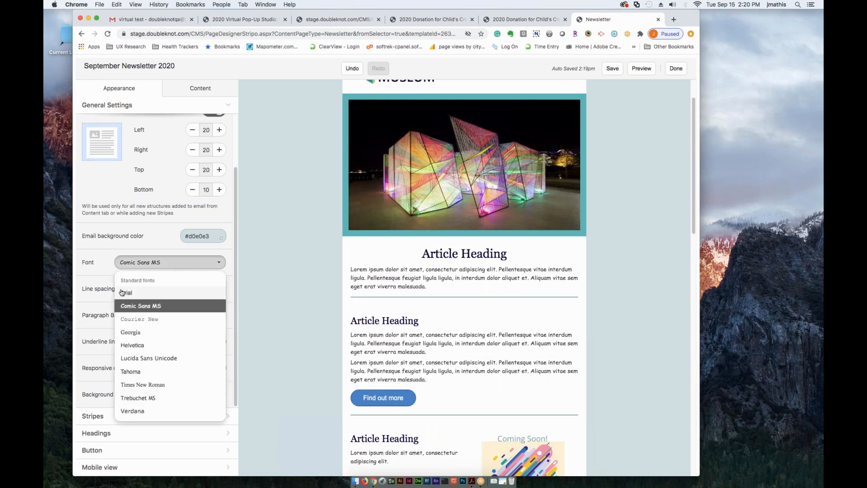
left_click(127, 293)
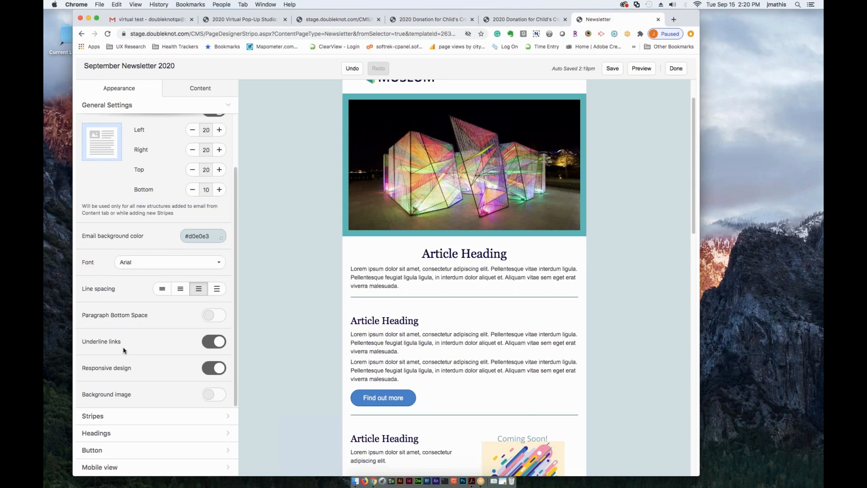
- Turn off responsive design for the newsletter and look over the article layout
scroll(126, 351, "up", 3)
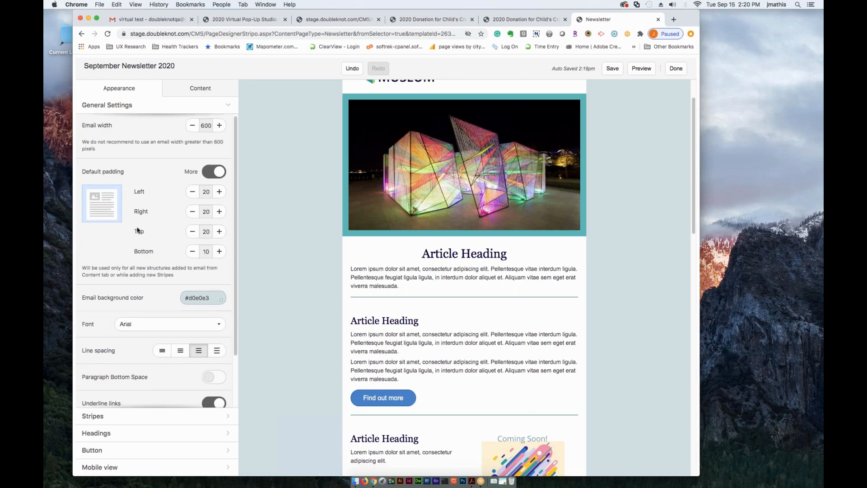
scroll(135, 225, "down", 3)
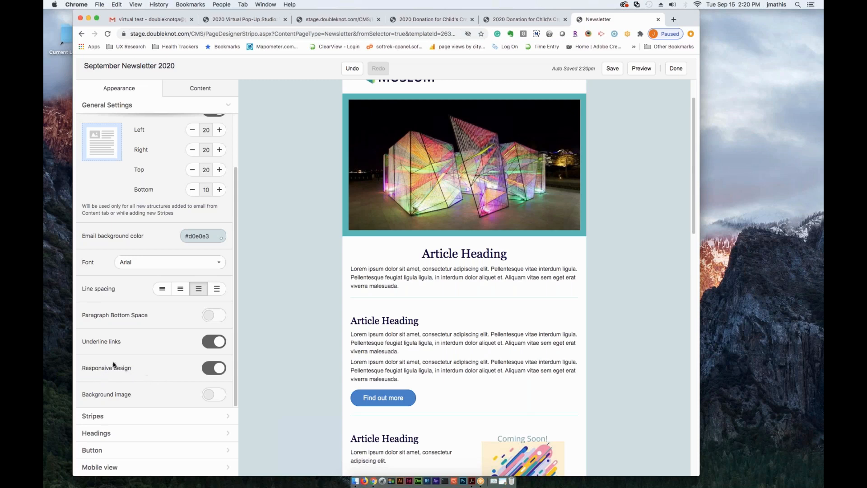
left_click(208, 374)
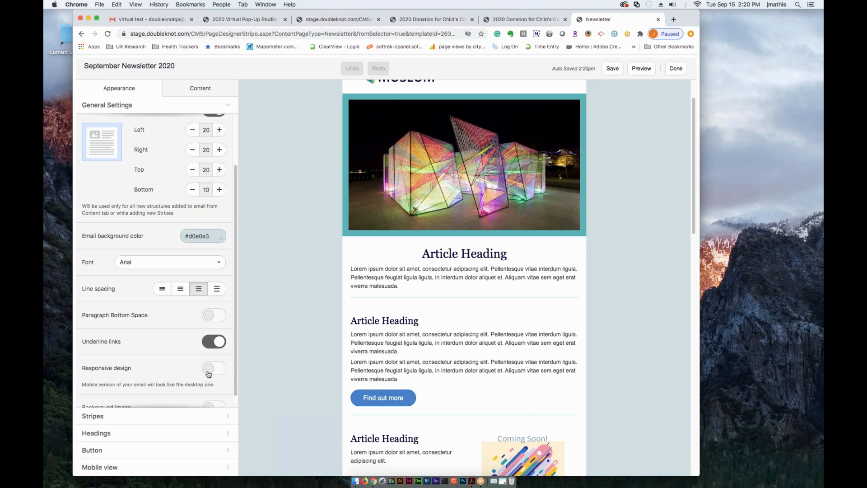
scroll(306, 404, "down", 1)
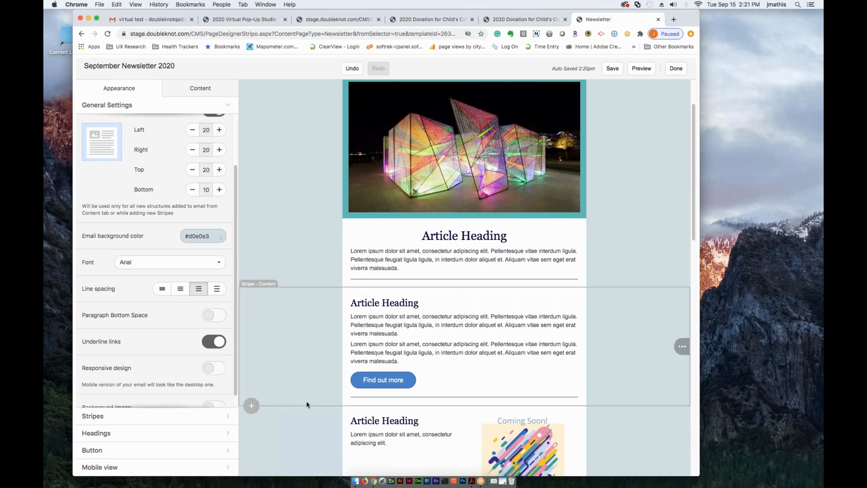
scroll(314, 402, "down", 5)
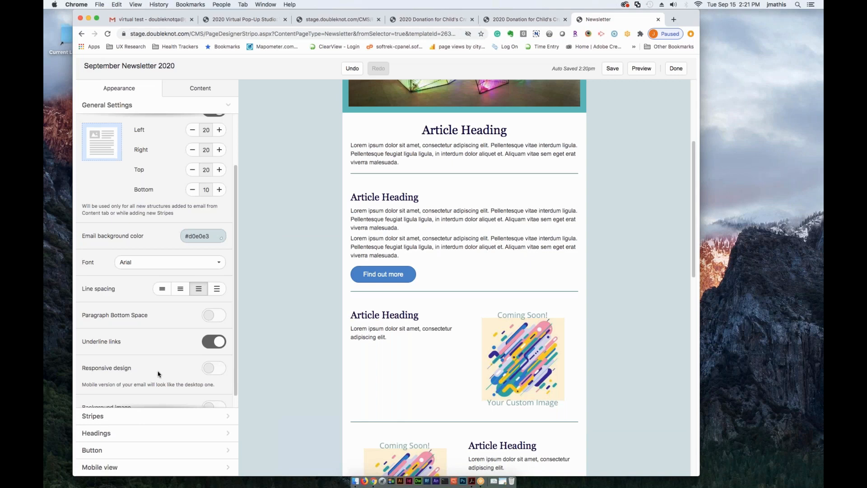
scroll(143, 358, "up", 3)
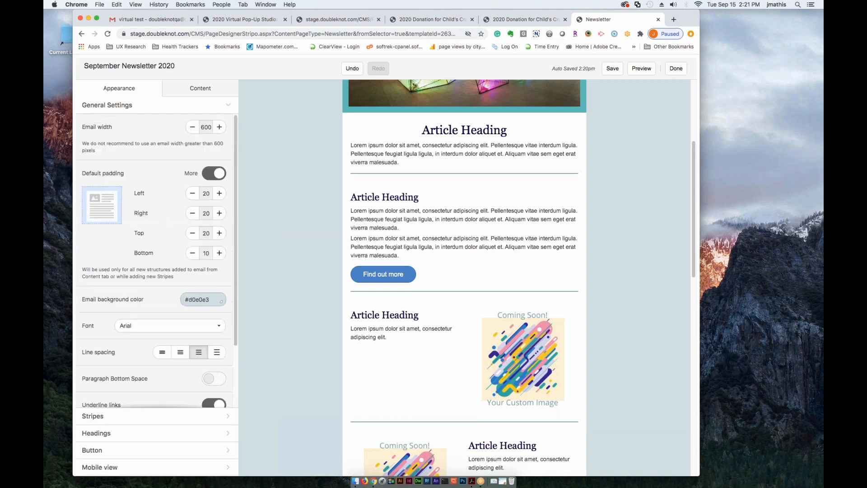
- Look over the content and header stripe settings in the newsletter's appearance options
left_click(123, 107)
left_click(101, 127)
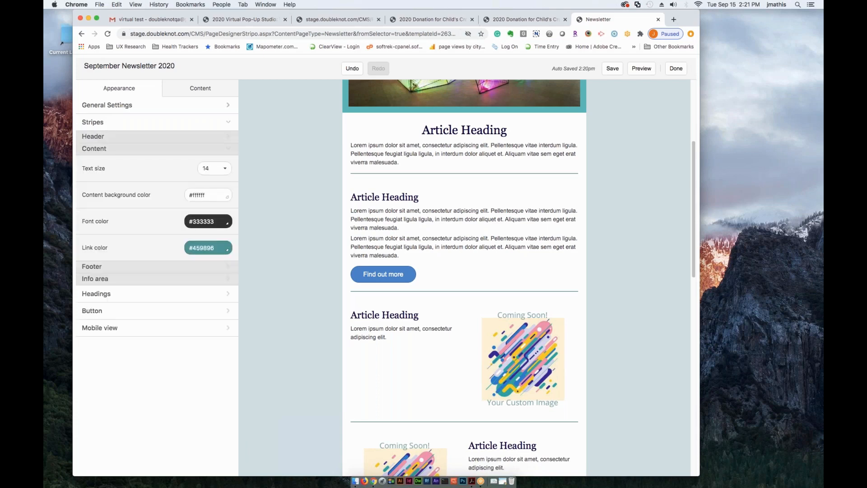
scroll(414, 288, "up", 4)
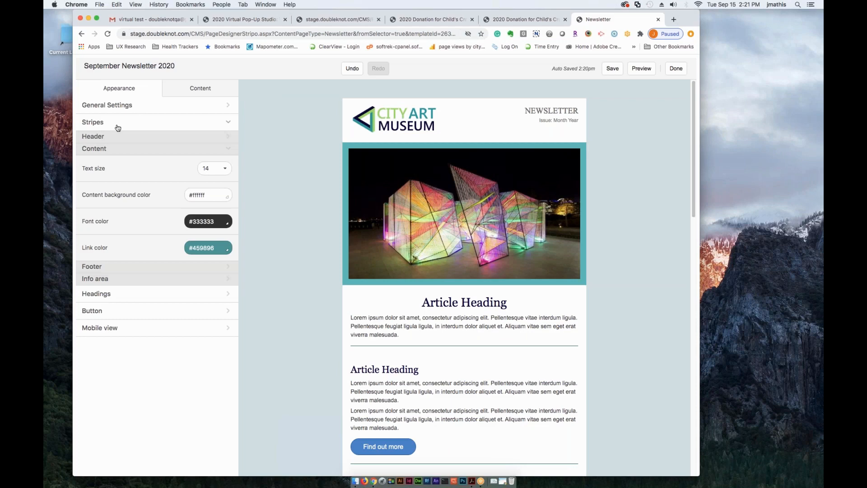
left_click(103, 137)
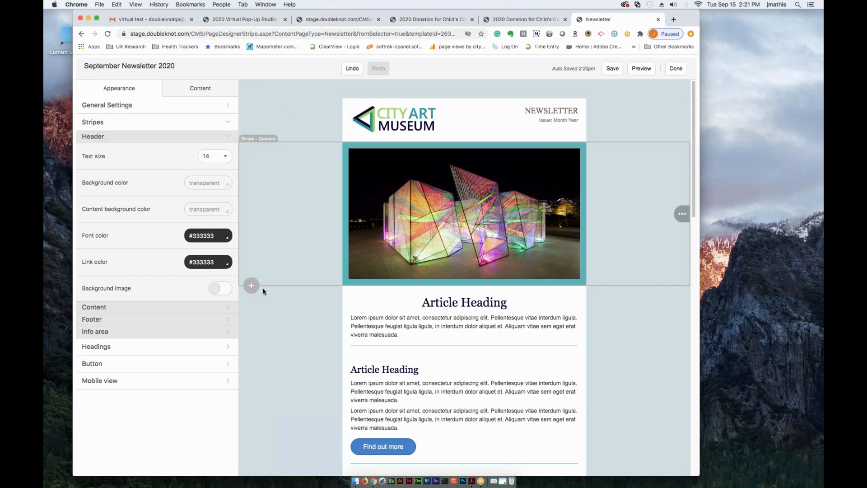
left_click(91, 138)
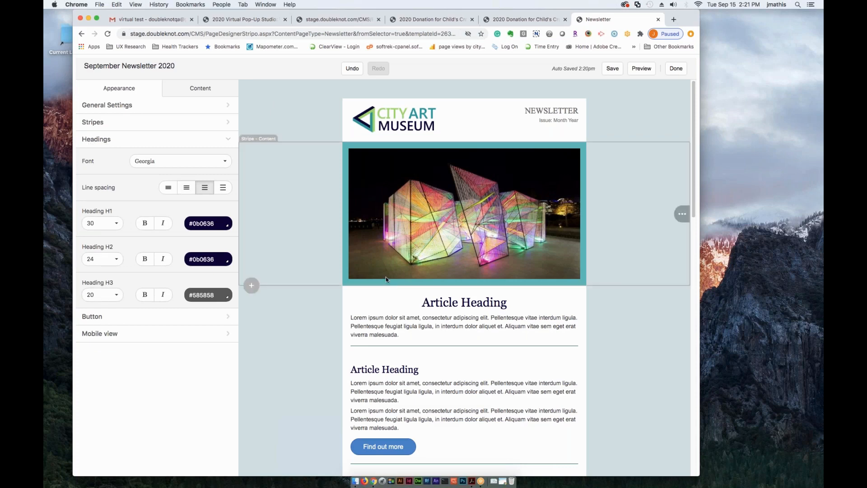
- Try a font size of 39 for Heading H1 and set it back to 30
left_click(102, 227)
scroll(108, 381, "down", 3)
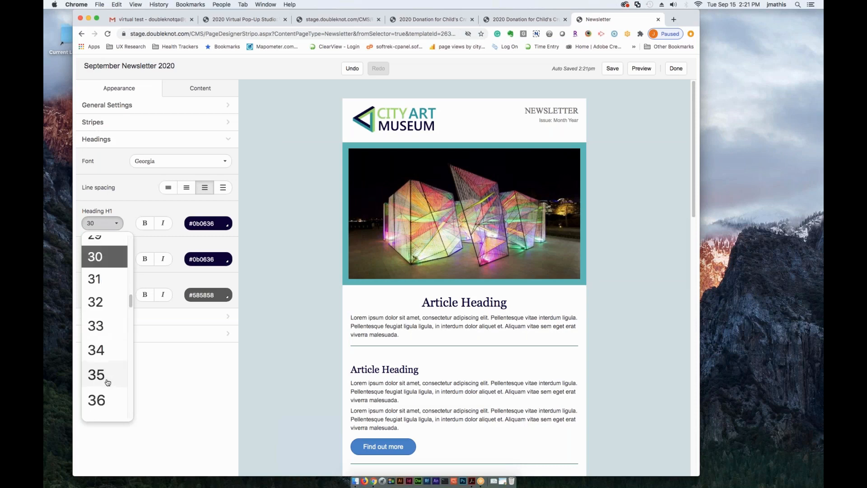
scroll(101, 398, "down", 2)
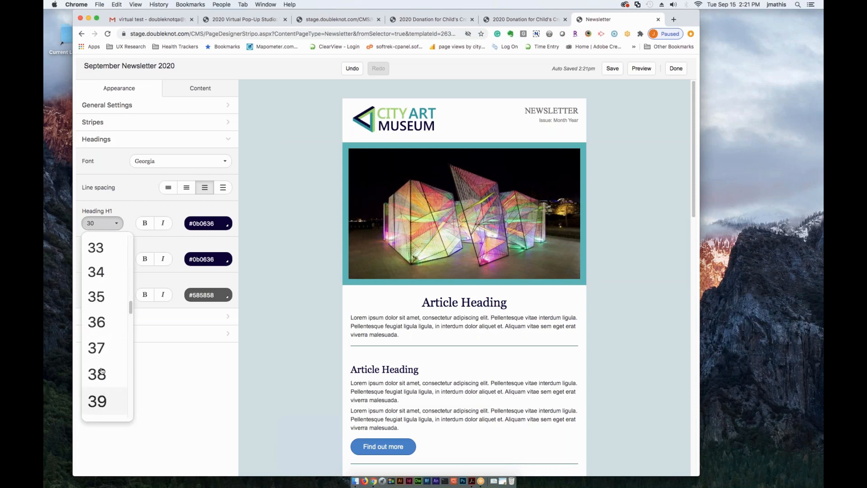
left_click(100, 402)
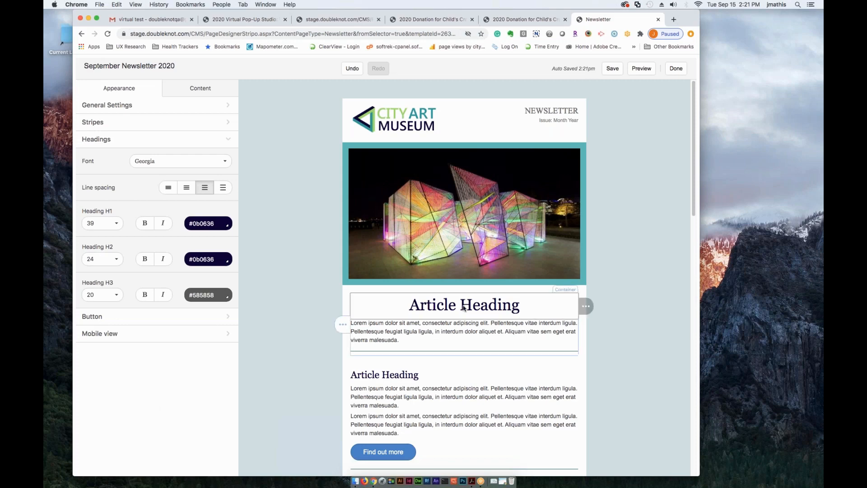
left_click(100, 223)
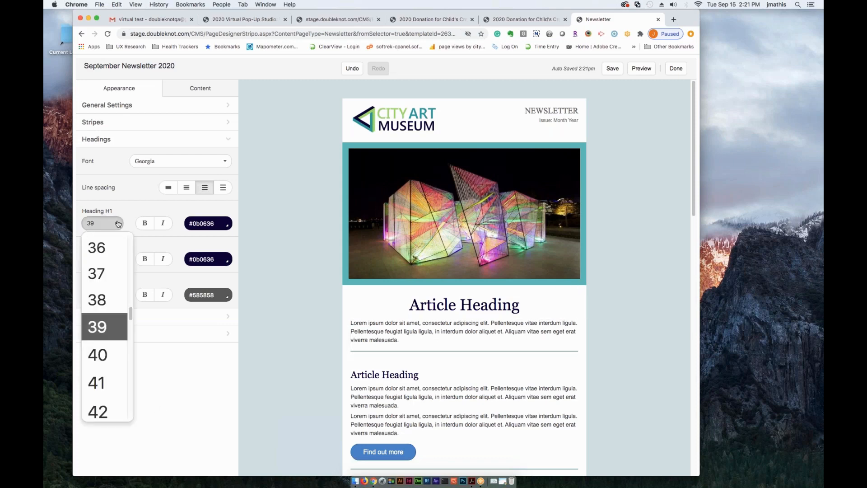
scroll(107, 294, "up", 5)
scroll(106, 307, "down", 2)
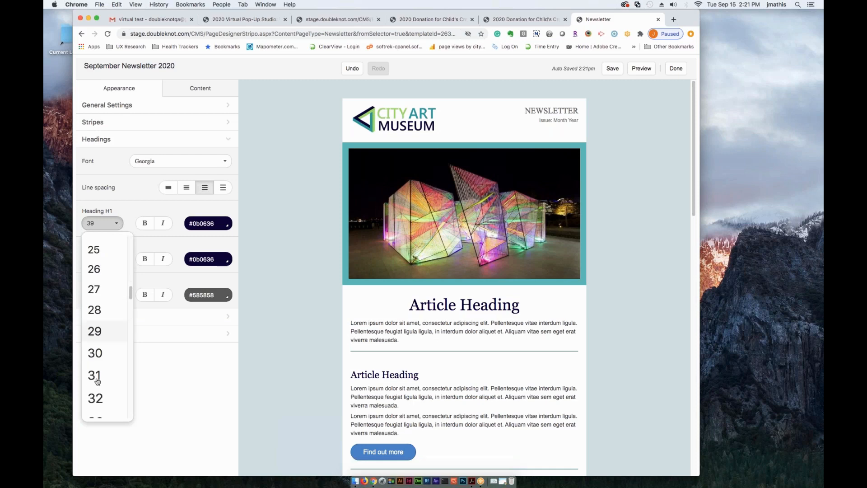
left_click(97, 352)
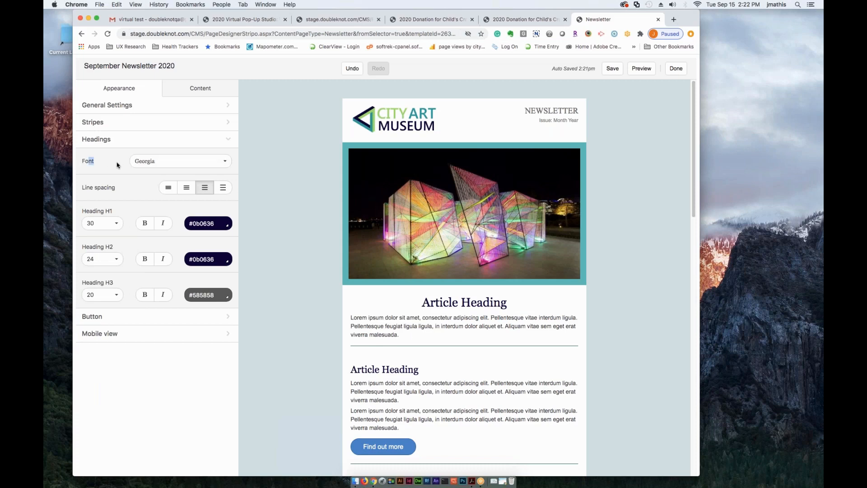
- Look through the fonts available for headings, keeping Georgia, and close the heading settings
left_click(191, 162)
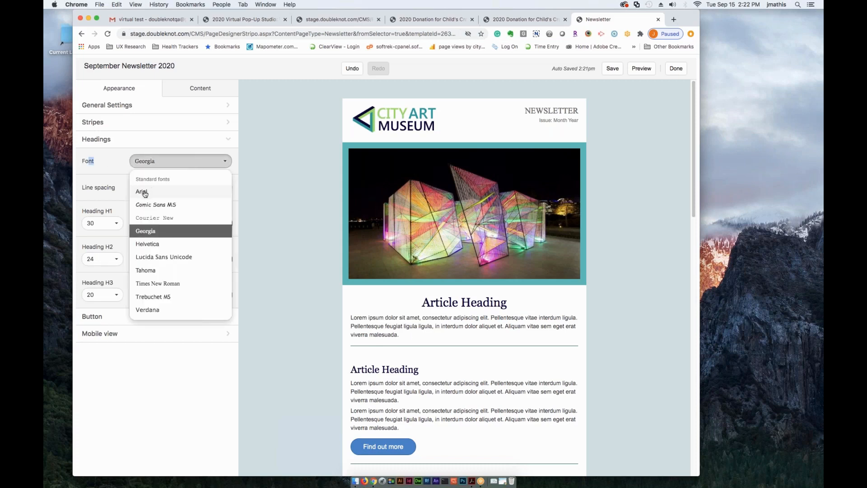
left_click(88, 165)
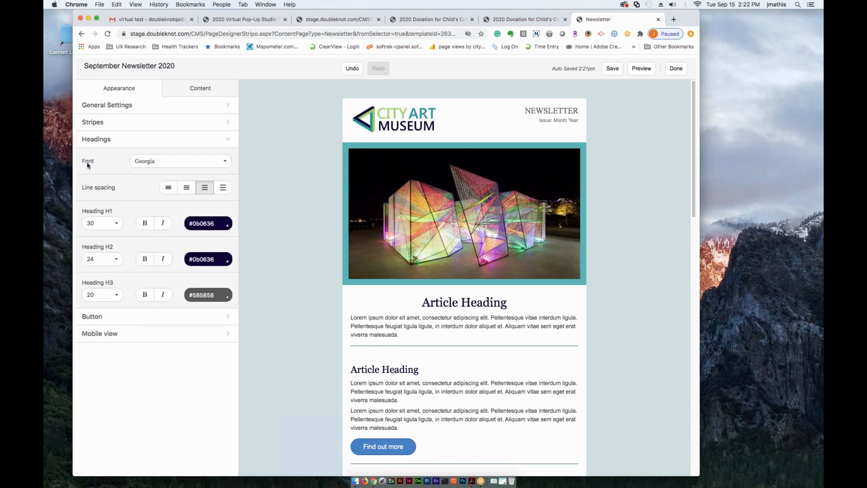
left_click(176, 163)
left_click(105, 172)
left_click(99, 141)
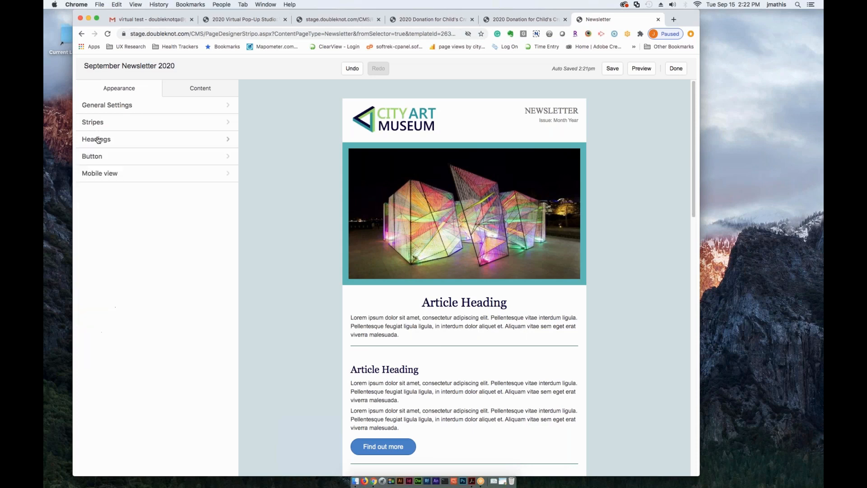
- In the newsletter's button settings, turn on highlighting of hovered buttons
left_click(118, 158)
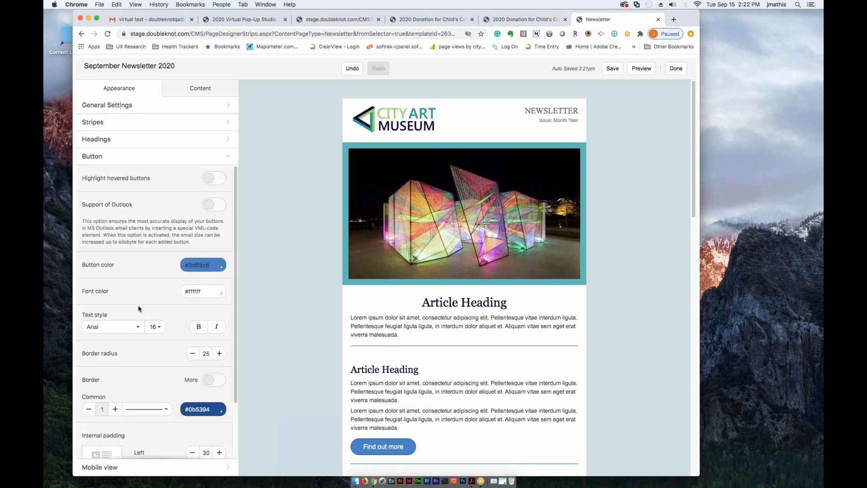
scroll(137, 286, "down", 3)
scroll(135, 283, "up", 3)
scroll(149, 302, "down", 1)
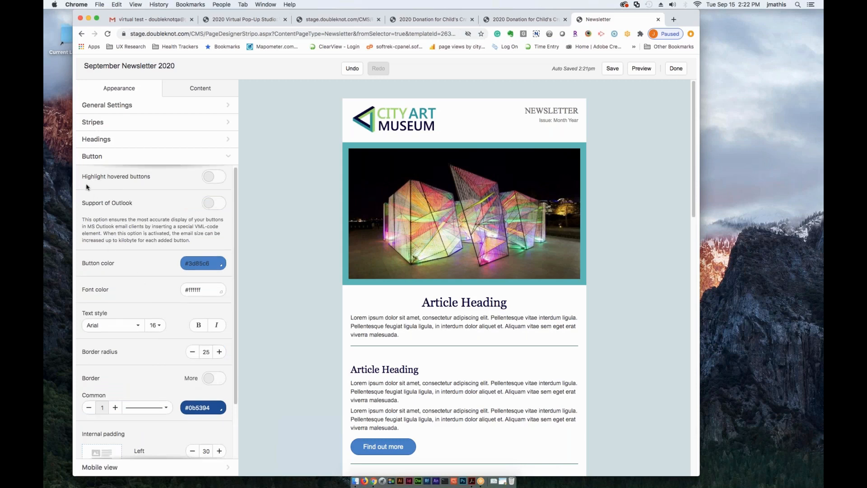
left_click(215, 179)
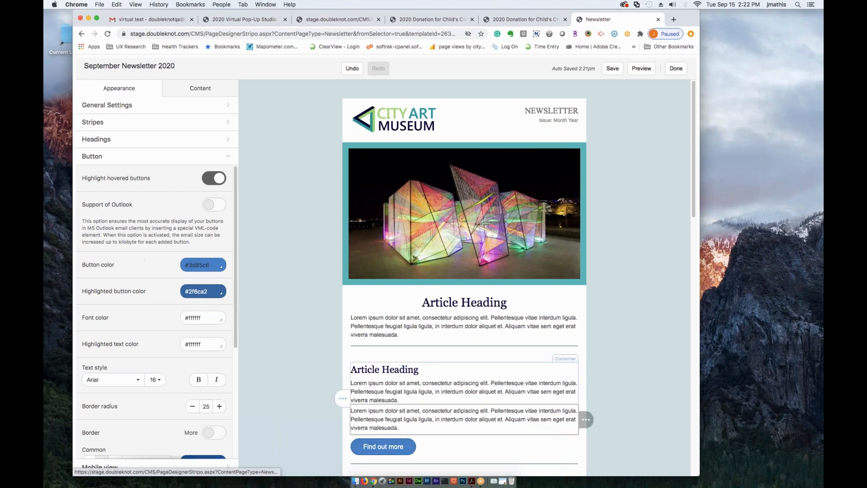
- Set the highlighted button color to the dark teal #134f5c
scroll(121, 274, "down", 1)
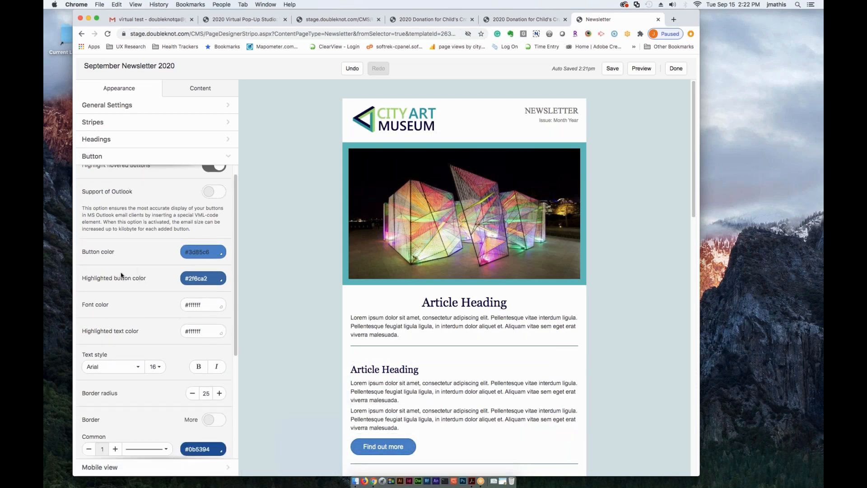
left_click(212, 253)
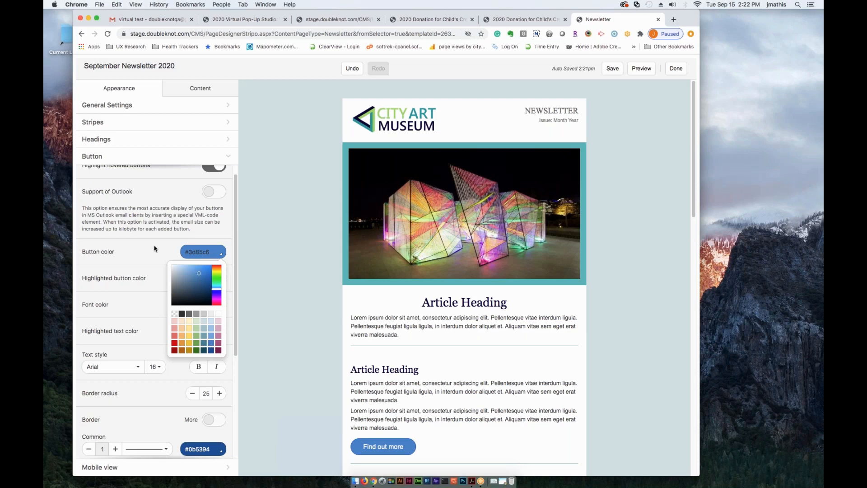
left_click(200, 278)
left_click(205, 377)
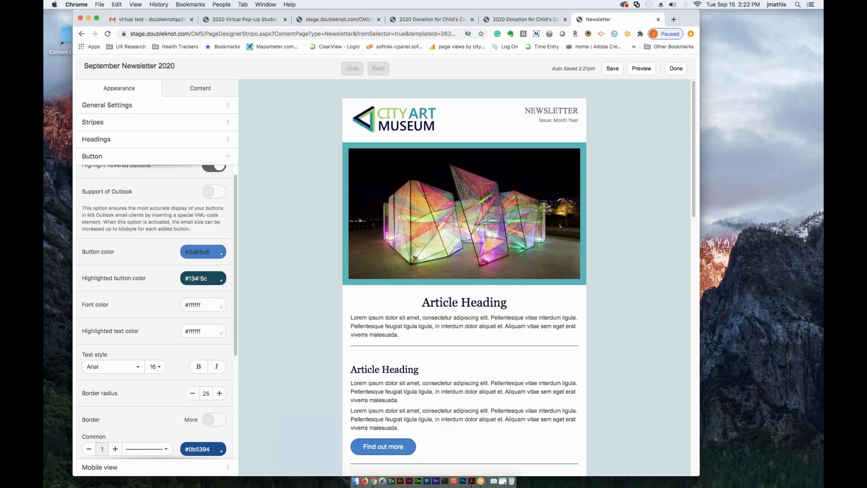
- Try black as the highlighted button color by entering 000 and return it to #134f5c
type("000")
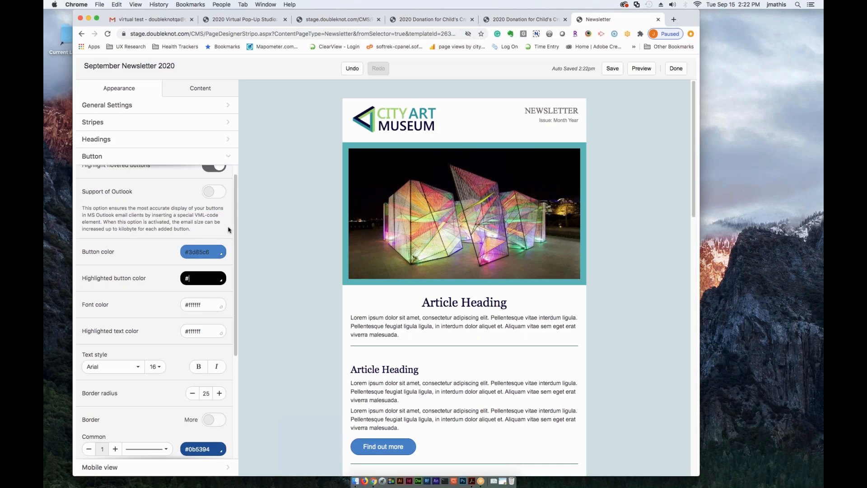
left_click(203, 278)
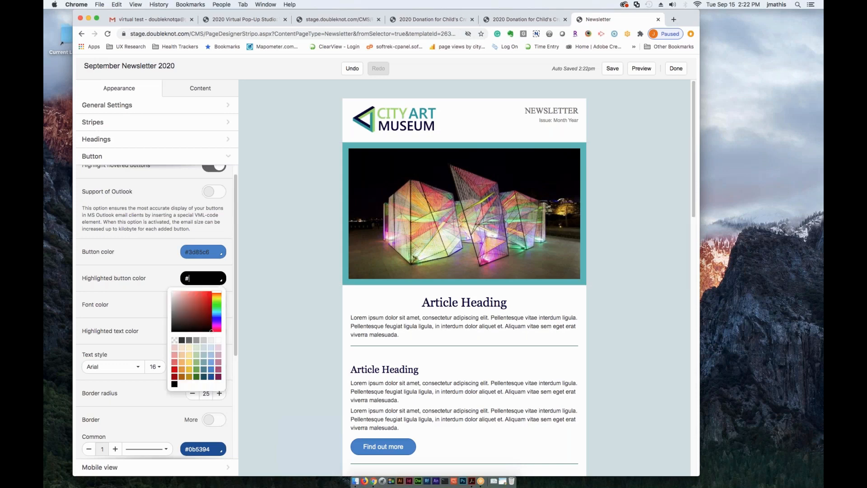
left_click(205, 377)
left_click(137, 275)
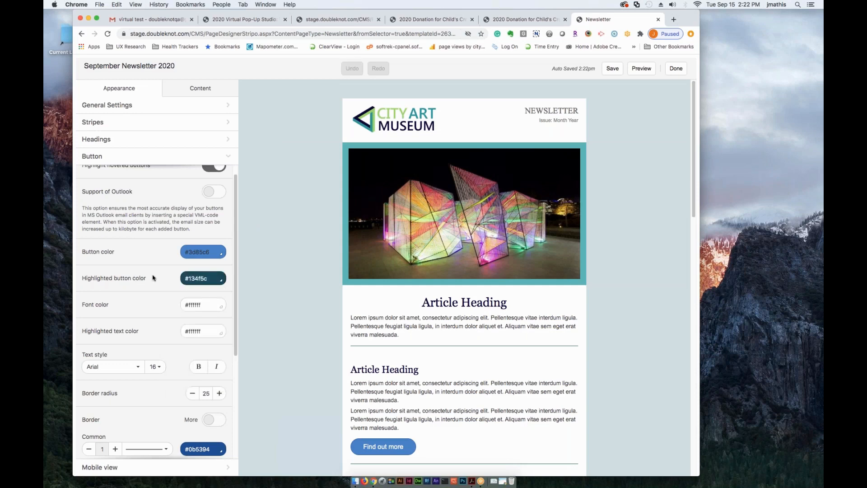
- Look over the remaining button settings for text style, borders and internal padding
scroll(153, 277, "down", 3)
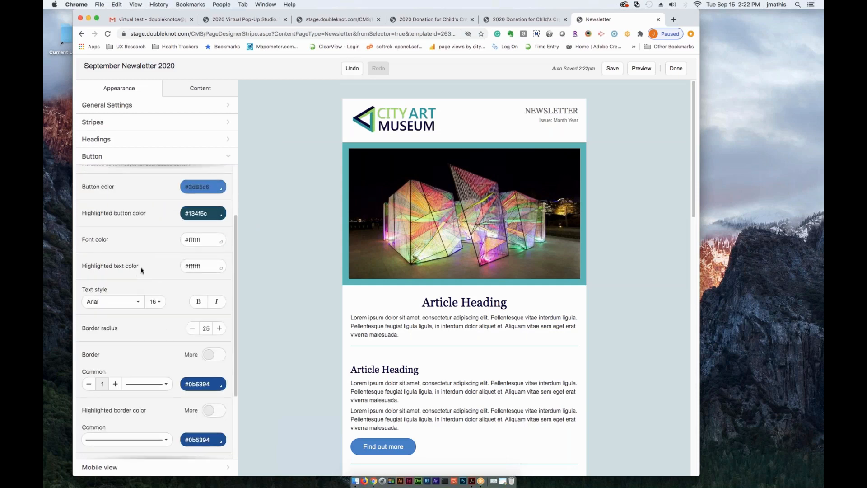
scroll(146, 282, "down", 3)
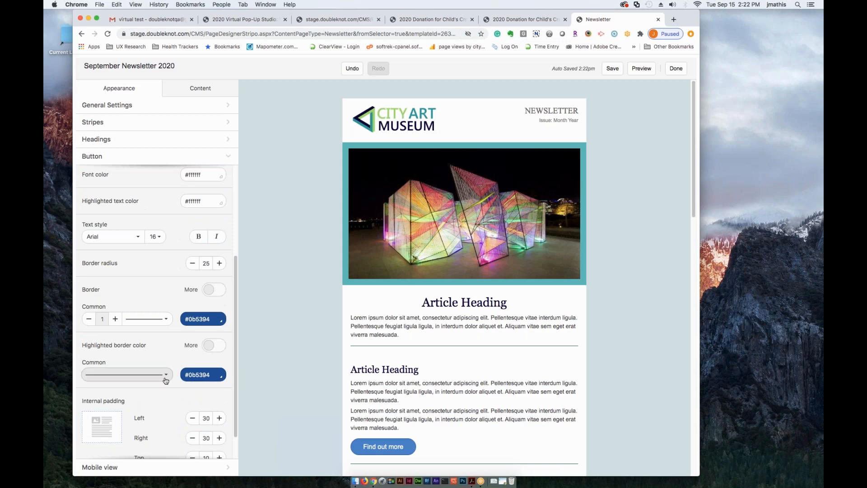
scroll(174, 402, "down", 1)
scroll(165, 425, "down", 1)
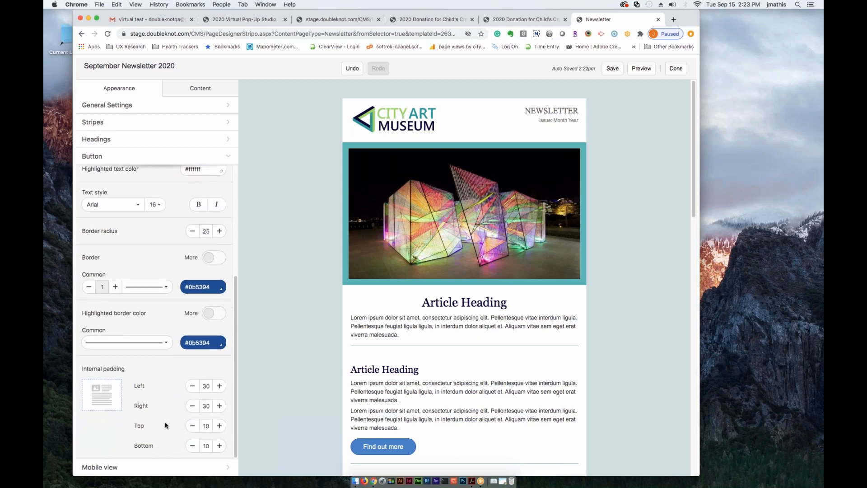
scroll(165, 424, "up", 6)
scroll(141, 362, "down", 4)
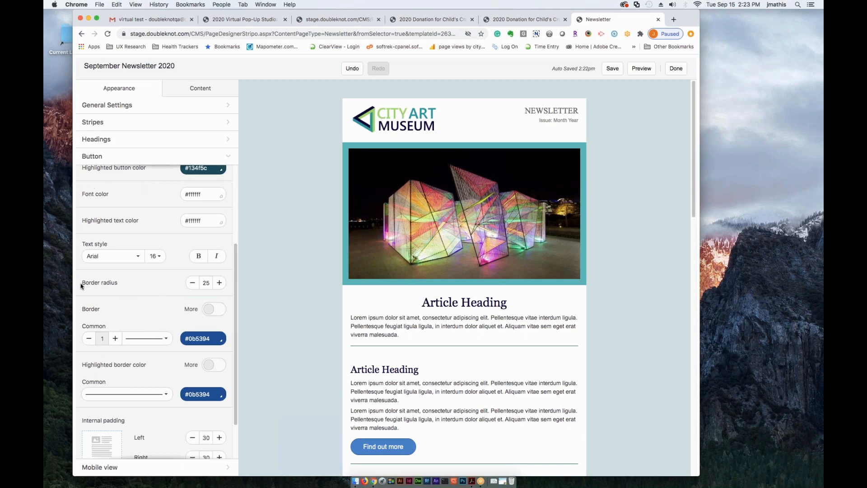
- Try a button border radius of 5 and set it back to 25
left_click_drag(82, 284, 118, 284)
scroll(312, 389, "down", 2)
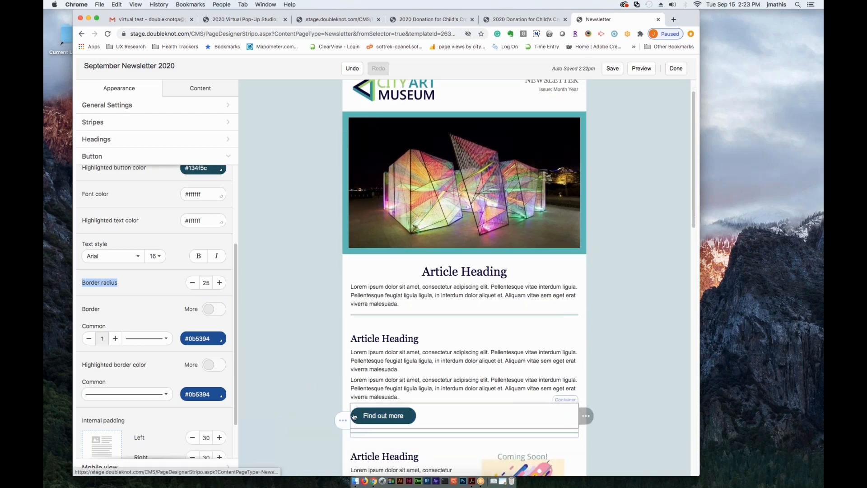
double_click(206, 283)
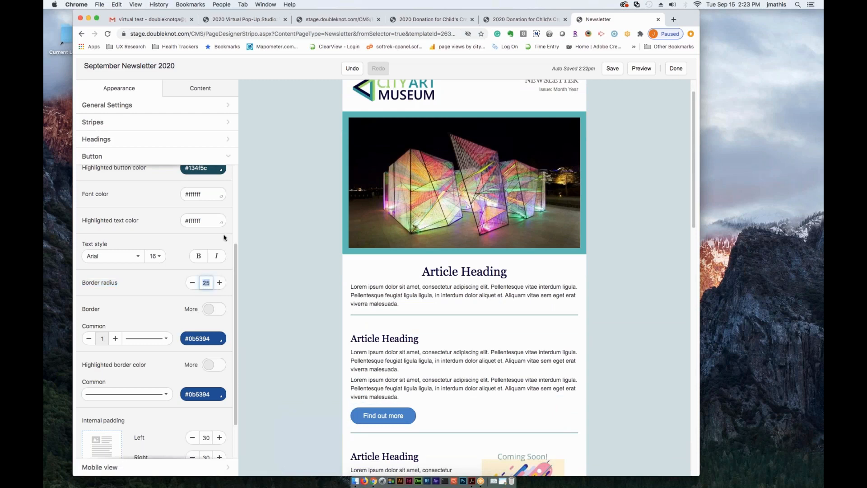
type("5")
left_click(153, 285)
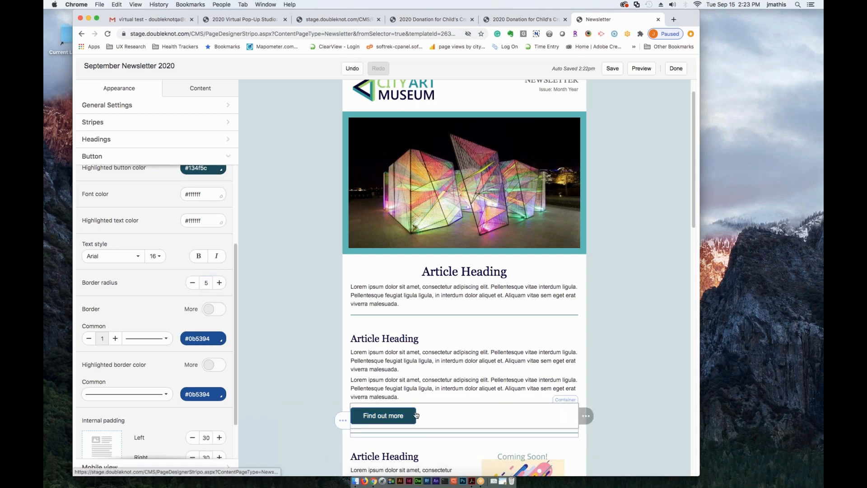
left_click(206, 283)
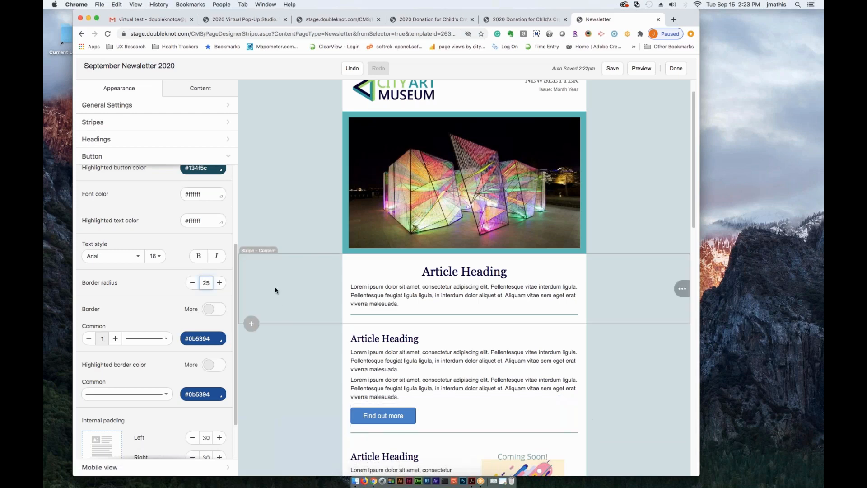
left_click(144, 285)
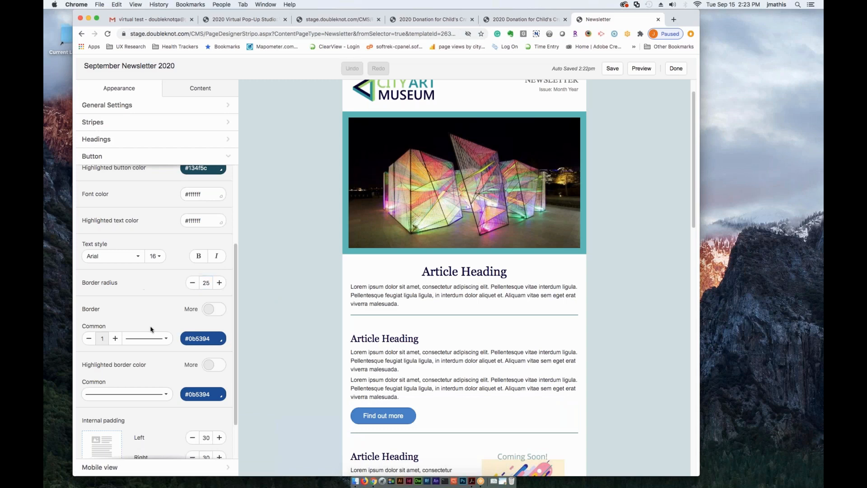
- Check the mobile view settings and go back to the responsive design option in the general settings
scroll(174, 334, "down", 1)
scroll(174, 337, "down", 2)
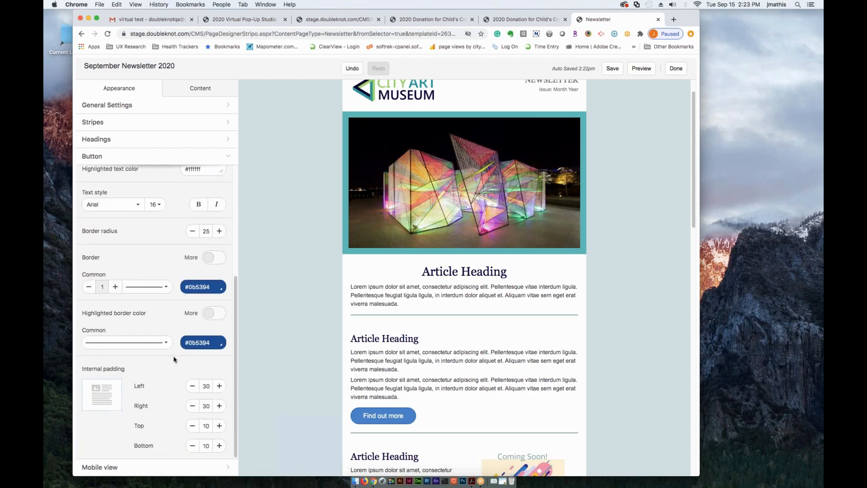
scroll(173, 358, "up", 1)
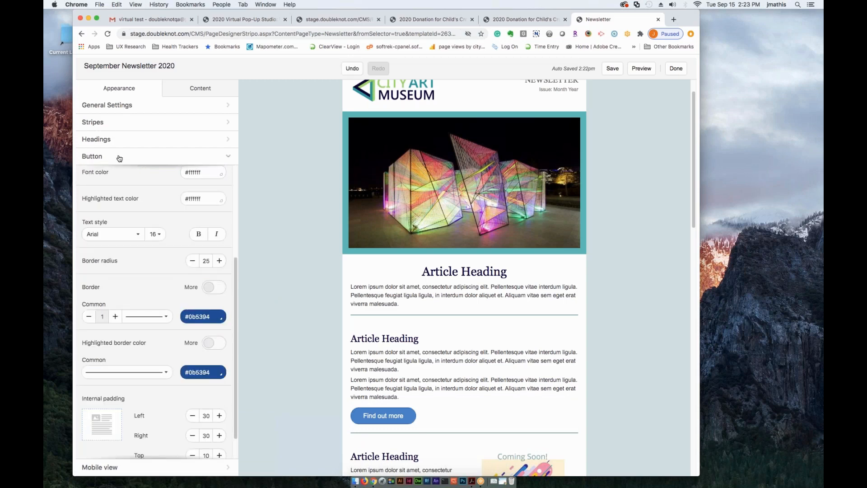
left_click(97, 156)
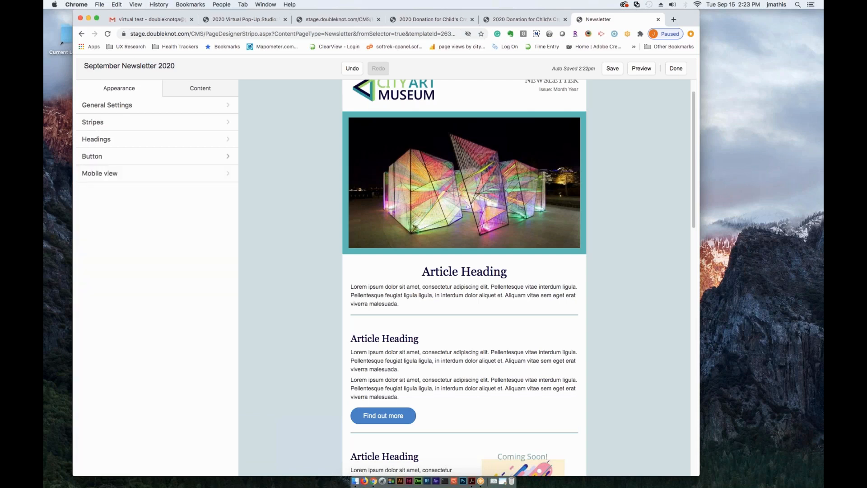
left_click(98, 175)
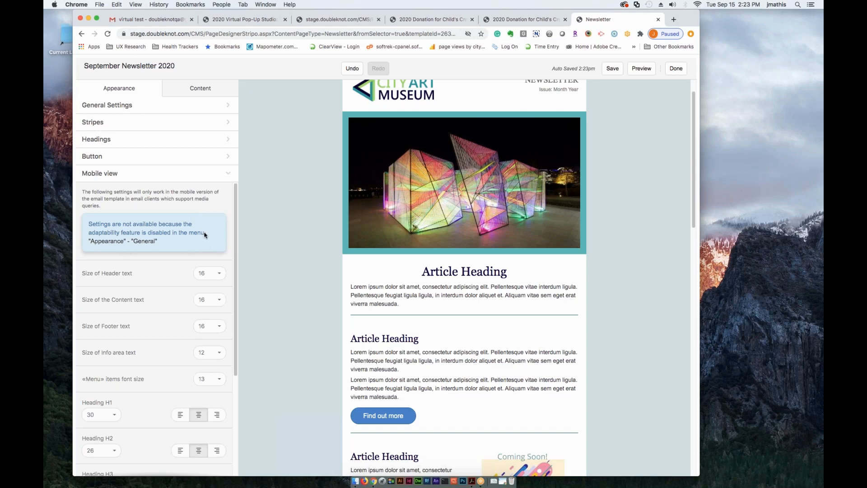
left_click(99, 110)
scroll(141, 242, "down", 3)
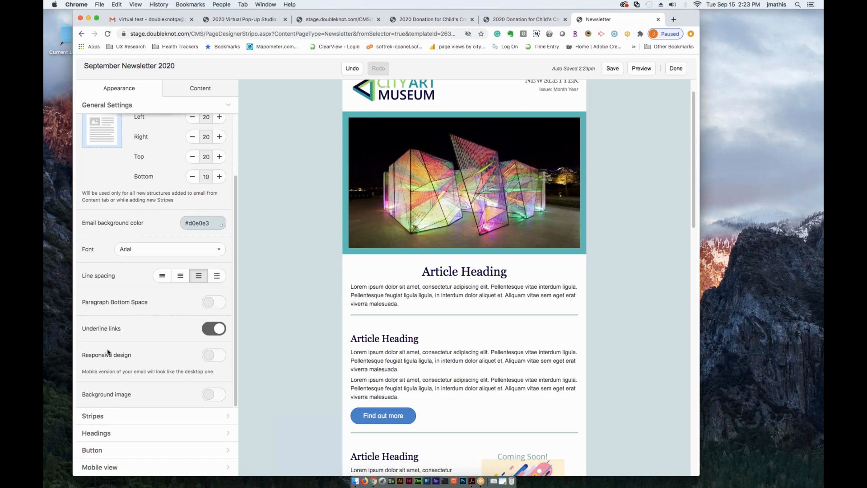
- Turn on responsive design in the general settings and look over the mobile view settings
left_click(213, 360)
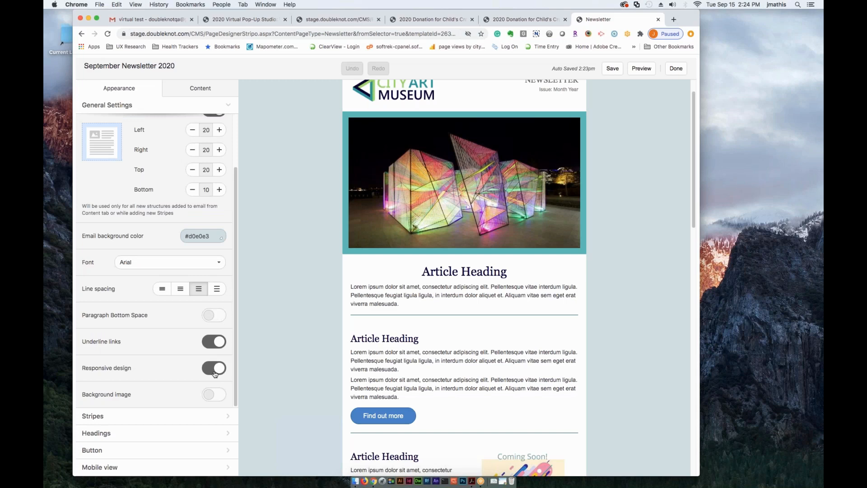
left_click(96, 468)
scroll(158, 302, "down", 1)
scroll(145, 321, "up", 1)
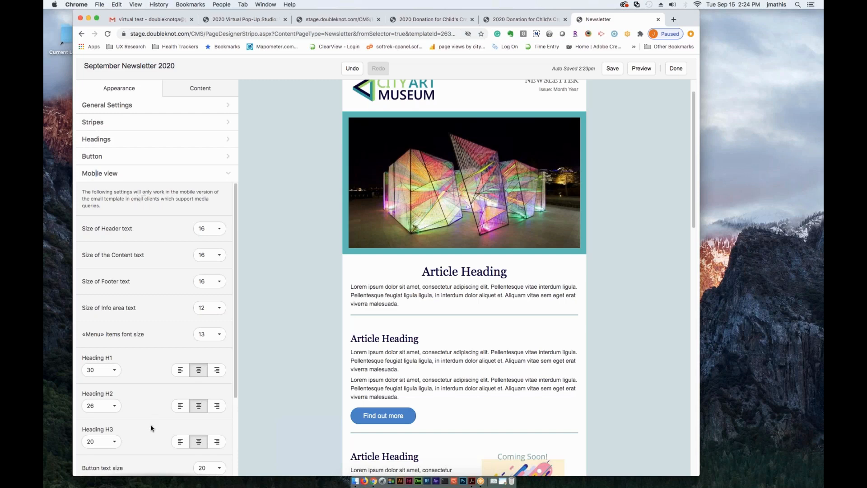
scroll(151, 428, "down", 2)
scroll(120, 248, "up", 2)
- Set the mobile view content text size to 14 and the header text size to 18
left_click(209, 255)
left_click(203, 364)
left_click(202, 233)
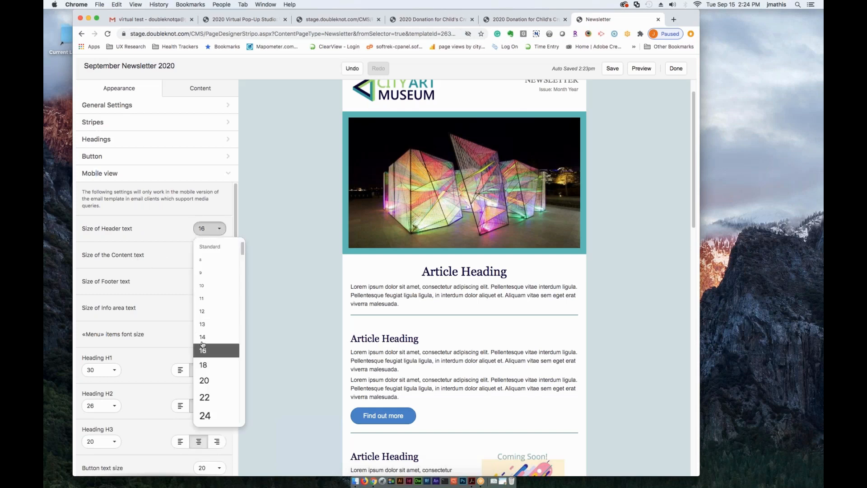
left_click(204, 364)
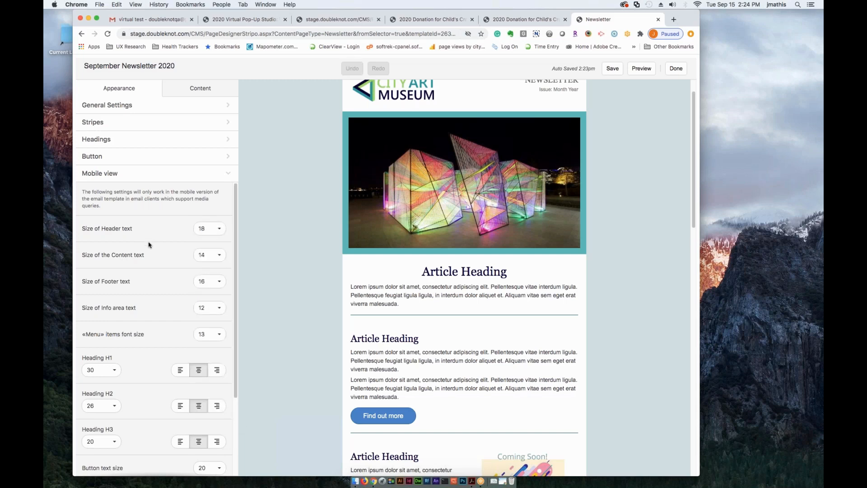
- Set the mobile view footer text size to 14 and the content text size to 16, and collapse the mobile view settings
scroll(149, 246, "down", 2)
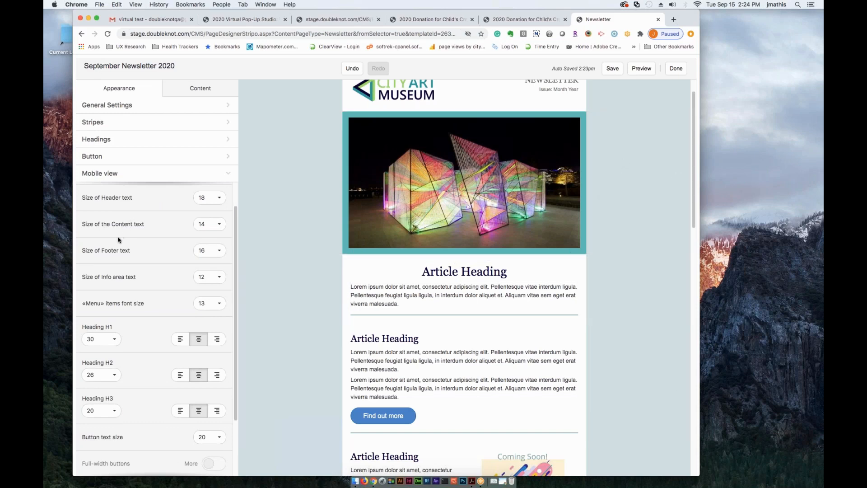
scroll(131, 273, "up", 1)
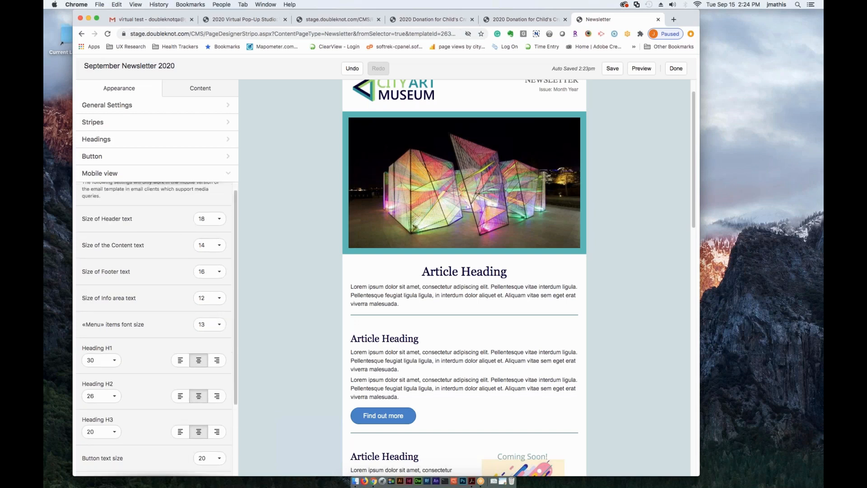
scroll(158, 294, "down", 1)
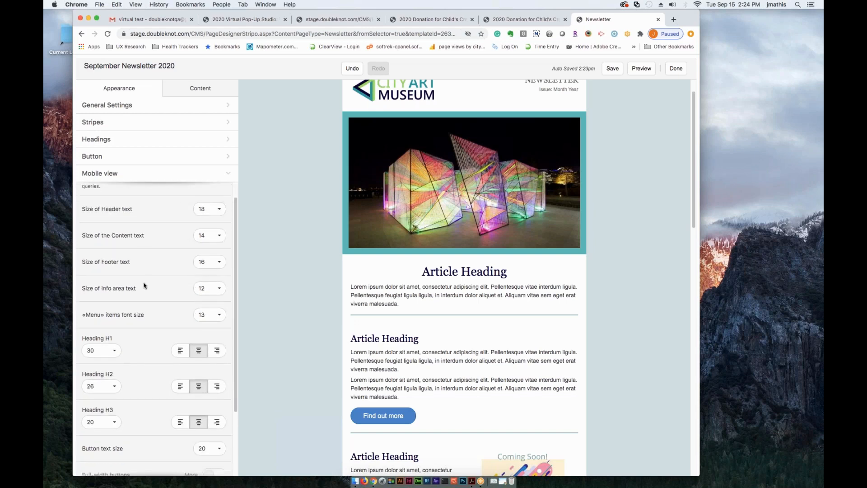
left_click(205, 260)
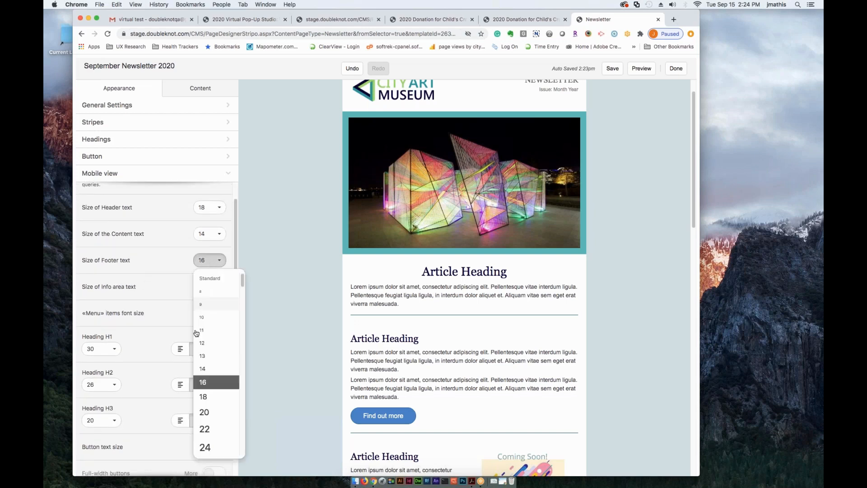
left_click(202, 368)
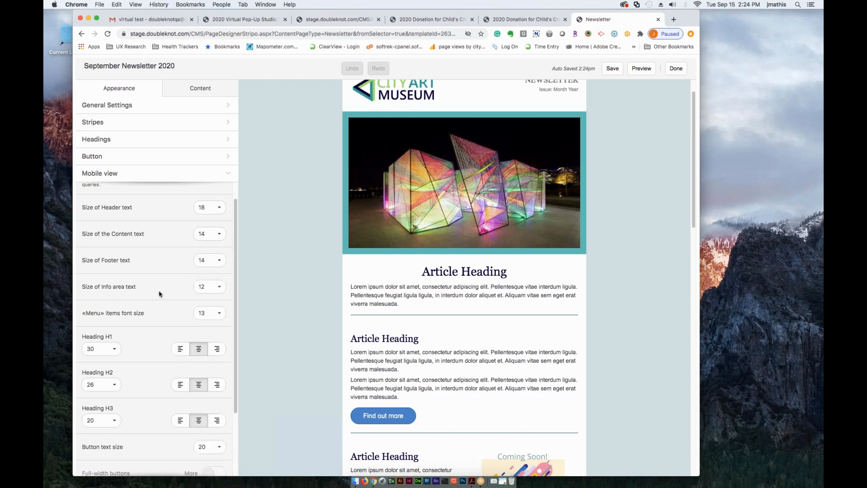
left_click(209, 234)
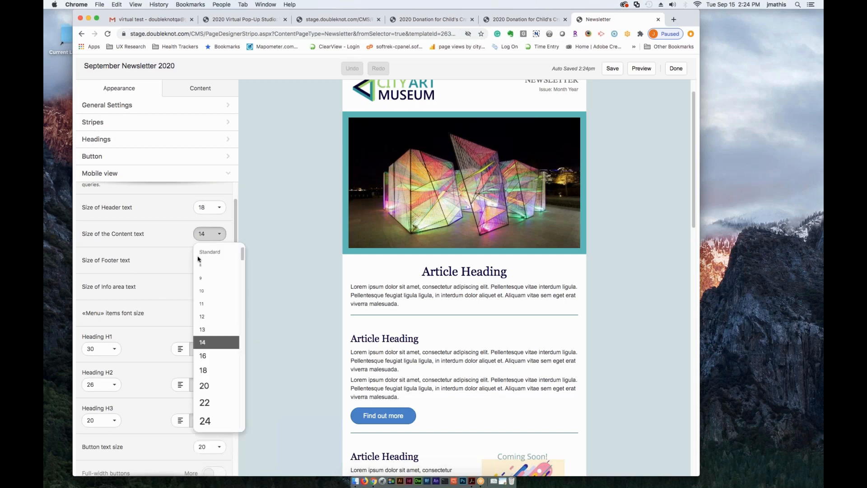
left_click(203, 356)
scroll(153, 319, "down", 3)
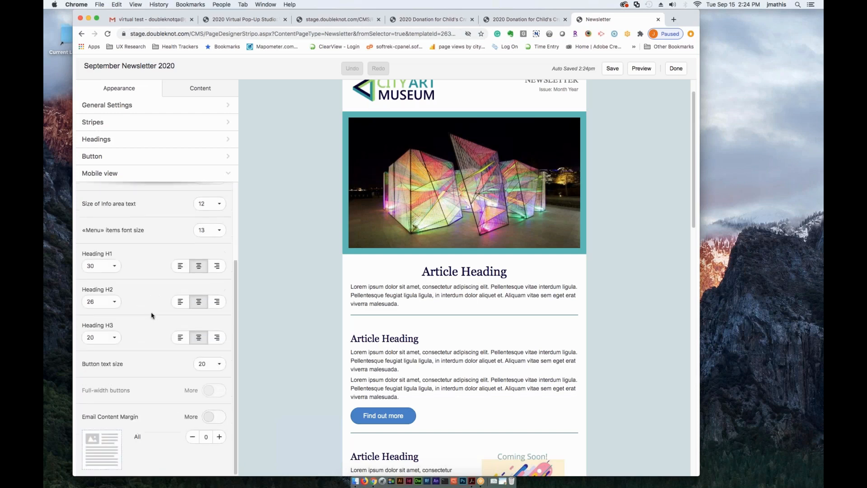
scroll(152, 377, "up", 3)
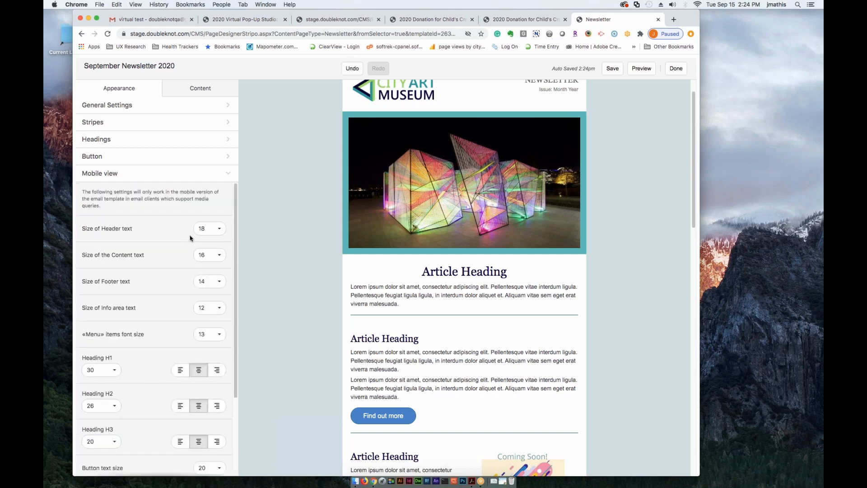
left_click(118, 173)
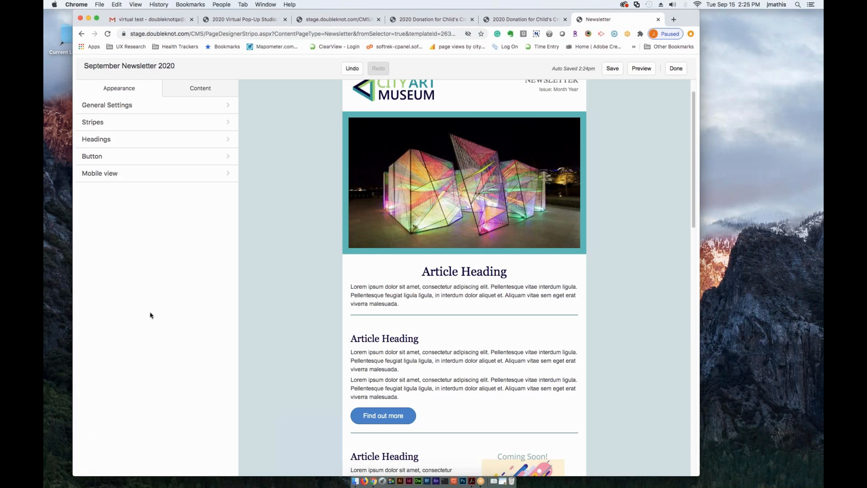
- Check the newsletter's auto-save time and return to the beginning of the email
triple_click(561, 69)
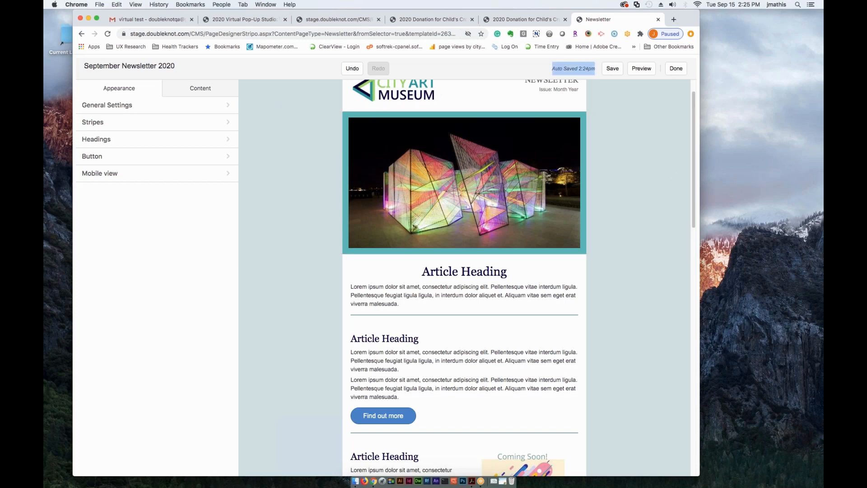
left_click(550, 74)
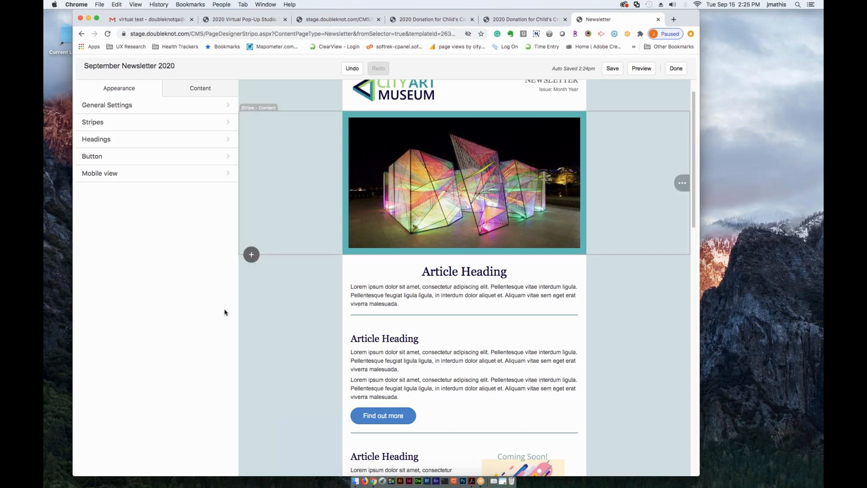
scroll(609, 320, "up", 2)
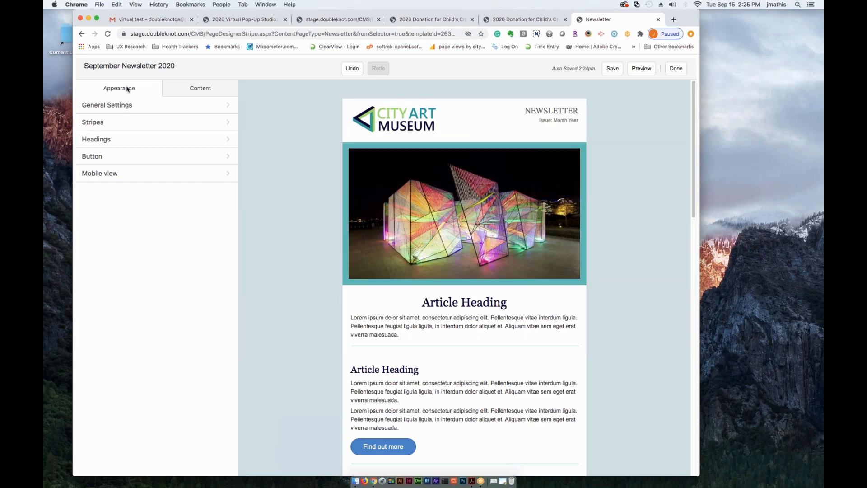
- Bring up the content building blocks and look through the newsletter's sections from the logo to the articles
left_click(195, 90)
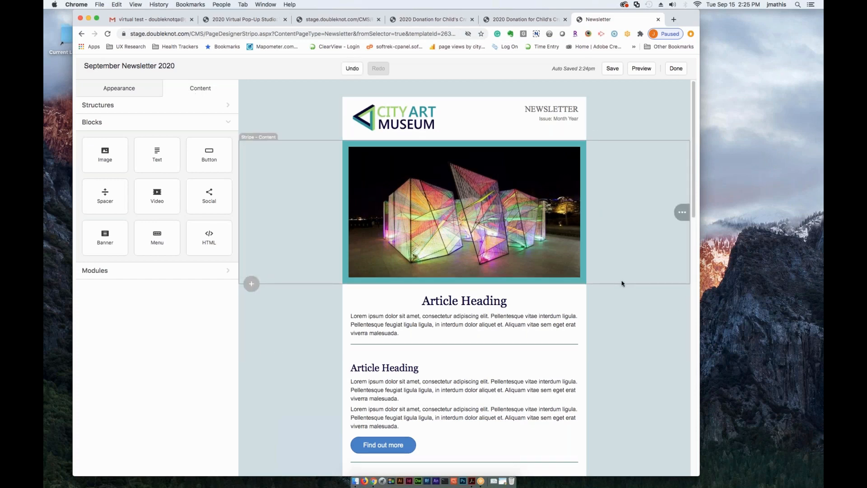
scroll(621, 283, "down", 1)
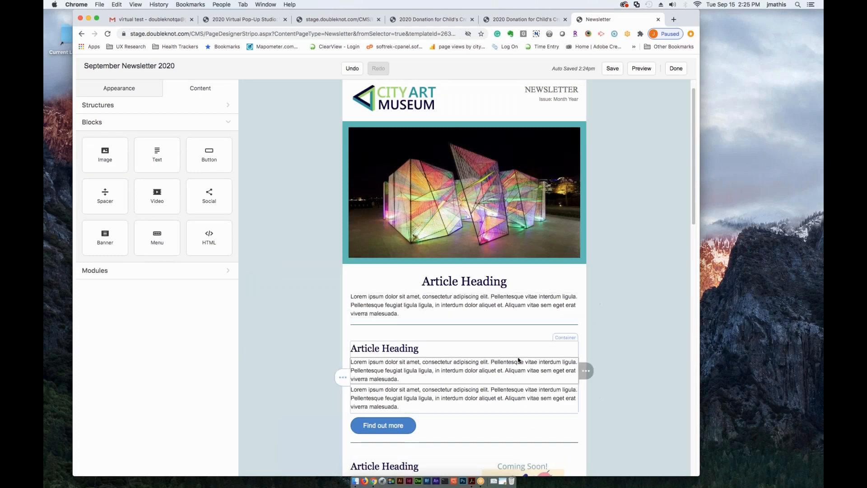
scroll(461, 308, "down", 2)
scroll(462, 309, "up", 3)
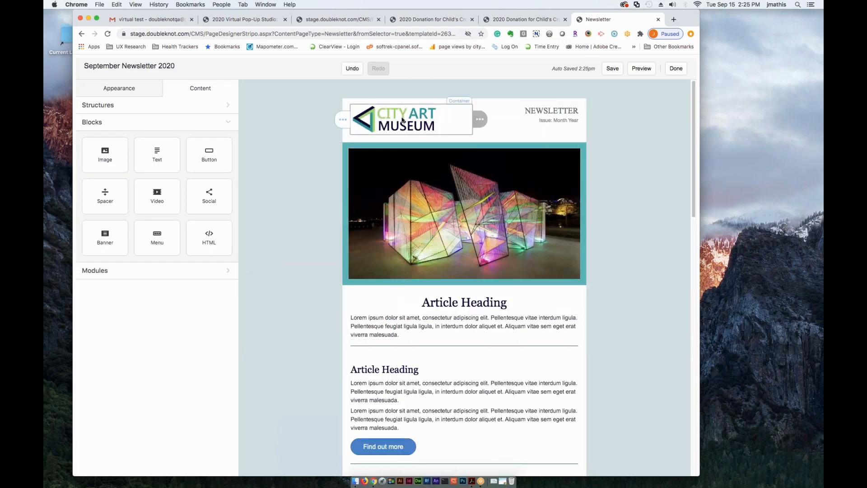
scroll(429, 221, "down", 1)
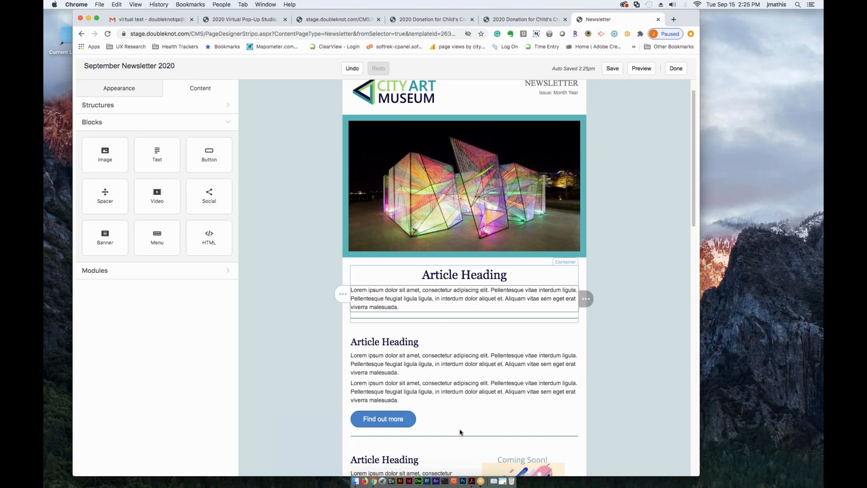
scroll(492, 415, "down", 1)
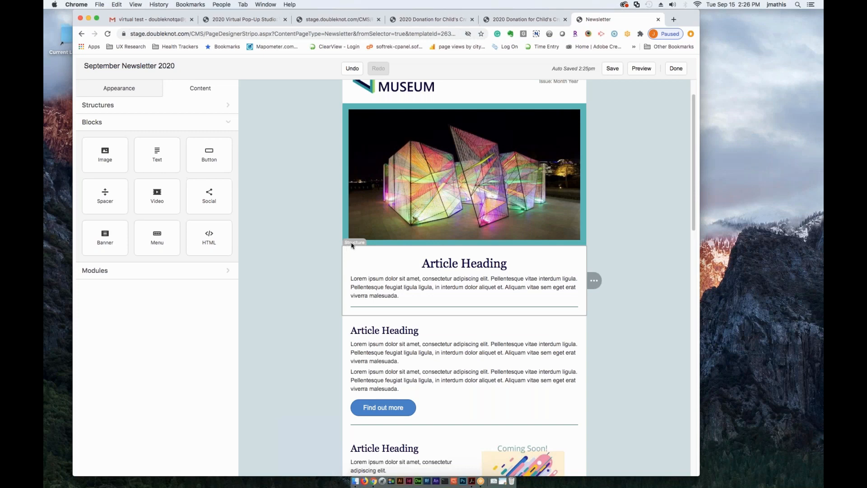
- Duplicate the article structure directly below the main image and delete the copy
left_click(352, 245)
mouse_move(616, 284)
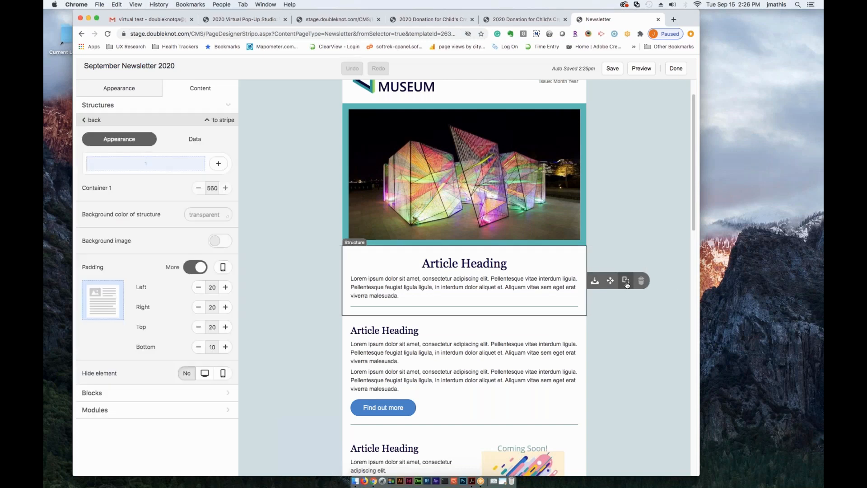
left_click(626, 284)
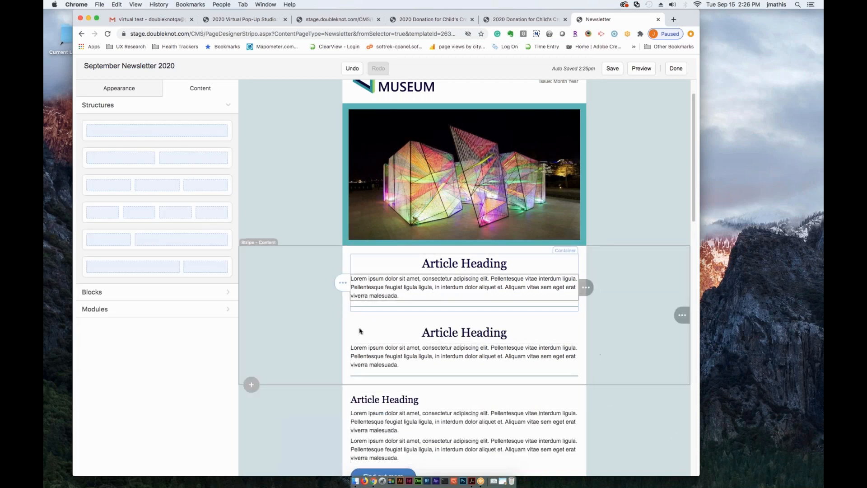
left_click(350, 315)
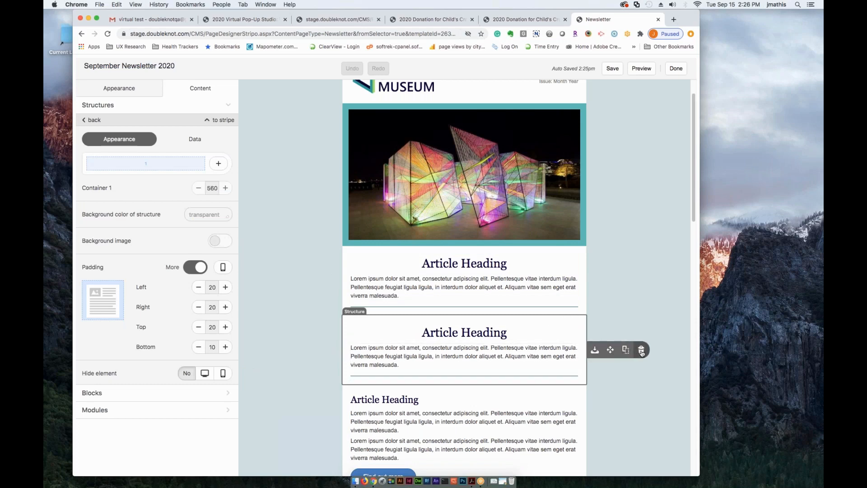
left_click(641, 351)
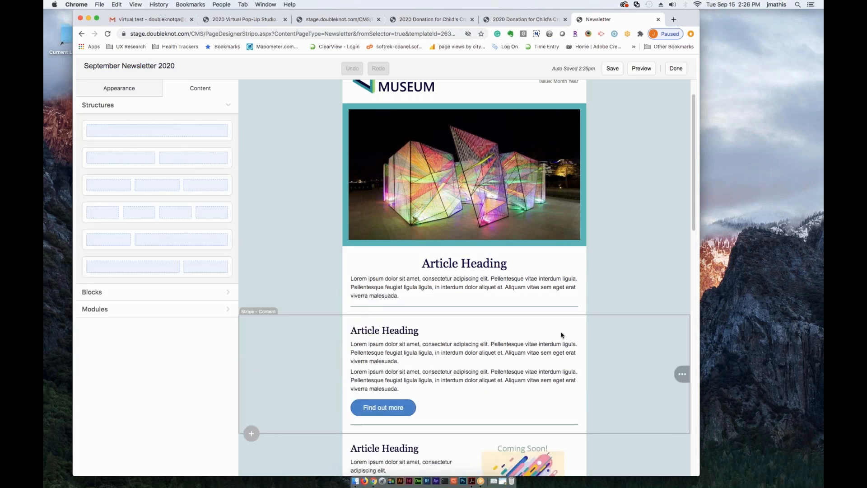
- Replace the main article heading with "New Art Installation: Color of three", copied from the September Edition Newsletter document in Google Docs
double_click(460, 267)
triple_click(433, 265)
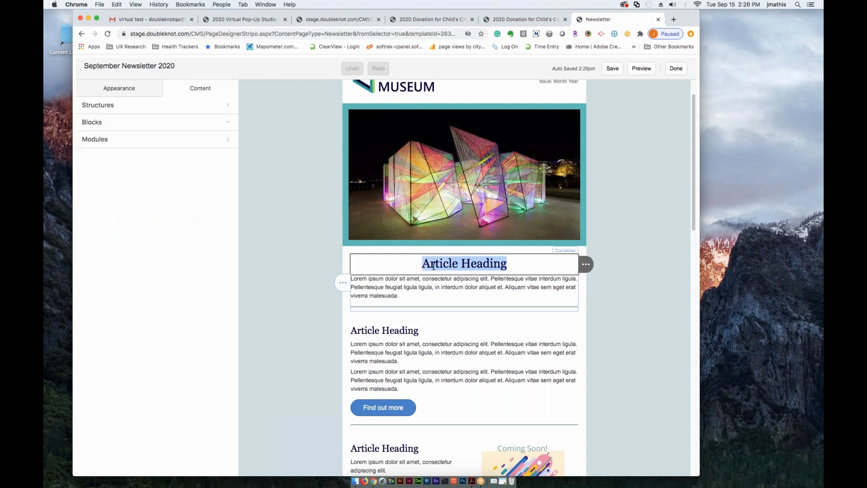
left_click(427, 270)
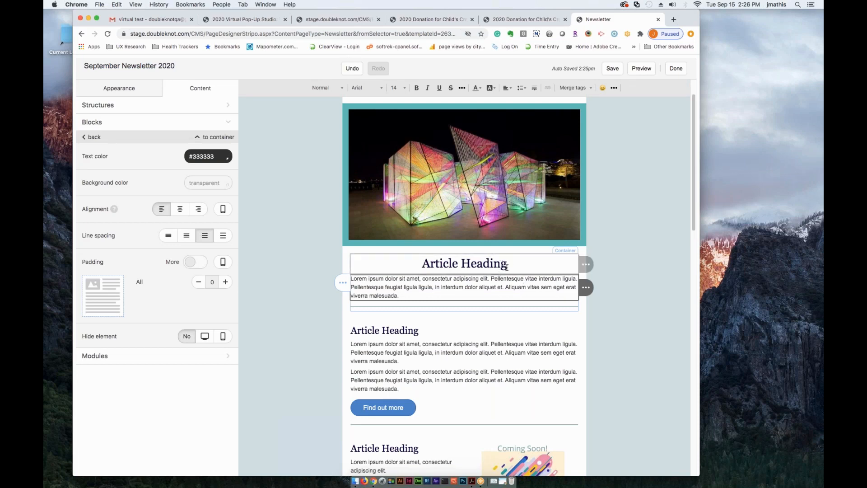
left_click_drag(422, 265, 505, 266)
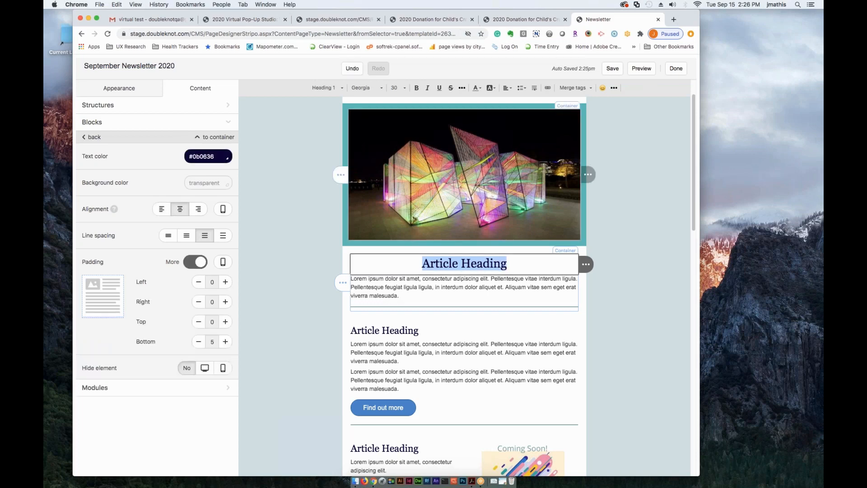
key("ctrl+Right")
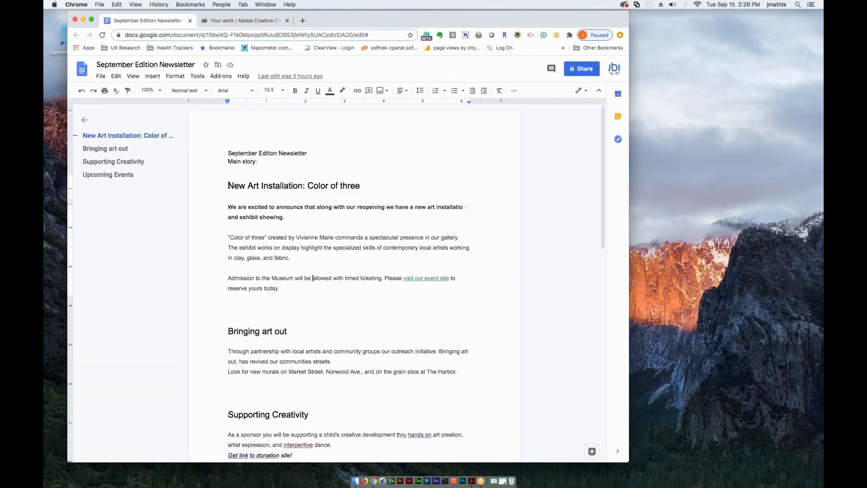
left_click_drag(228, 185, 361, 186)
key("super+c")
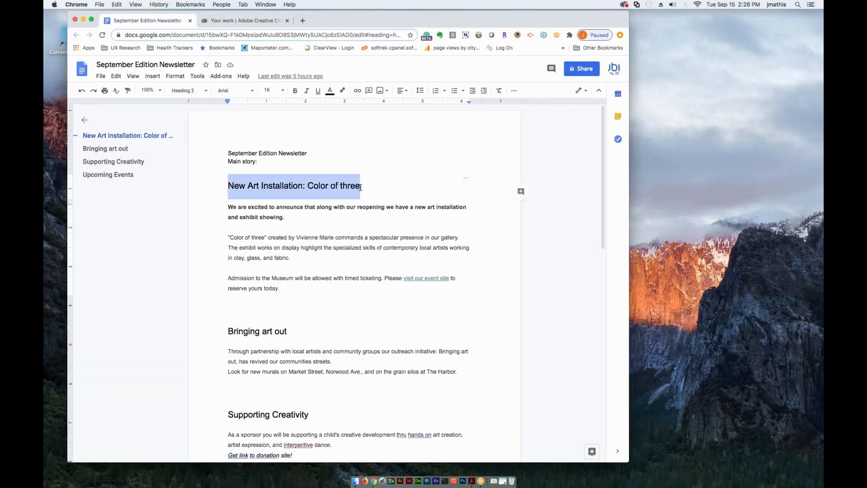
key("ctrl+Left")
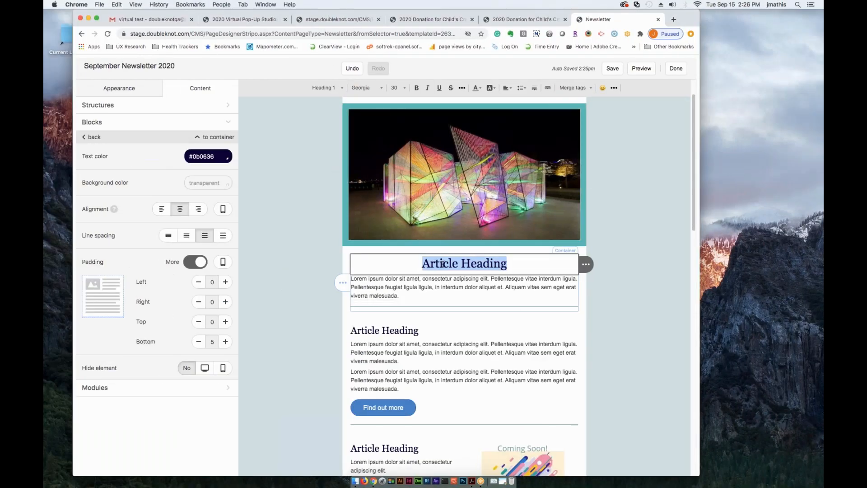
key("super+v")
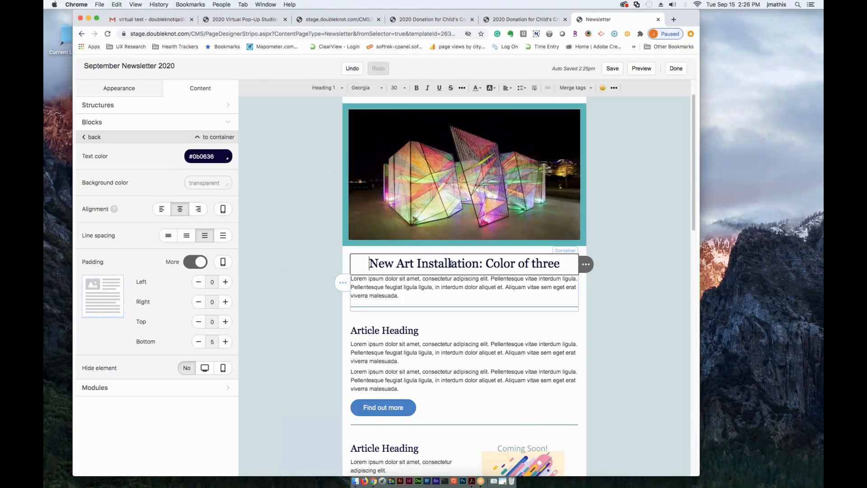
- Check the paste options offered for the main article heading and close them without choosing one
right_click(417, 264)
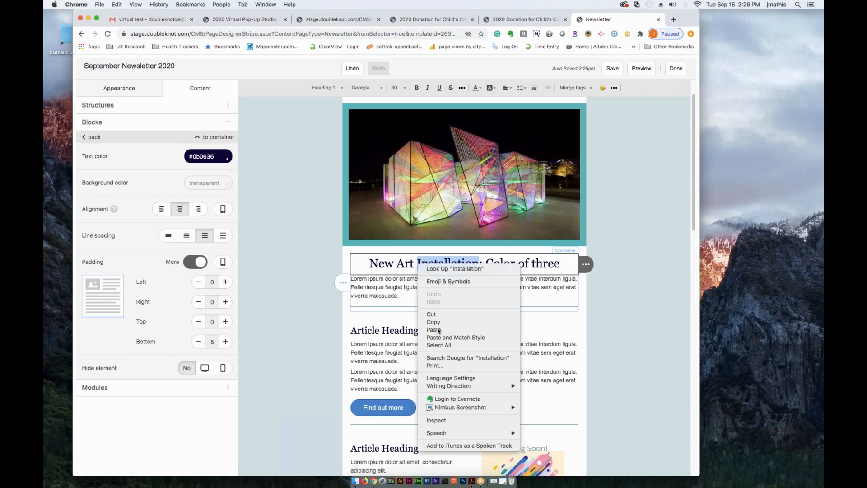
key("Escape")
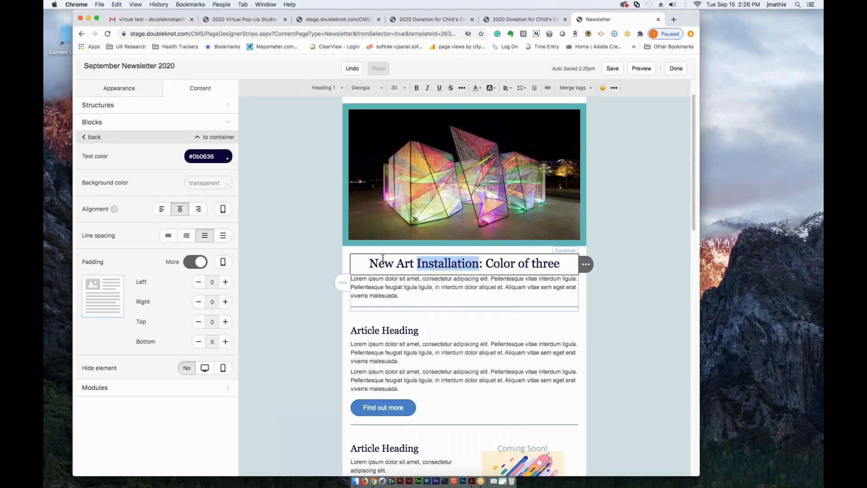
left_click(384, 262)
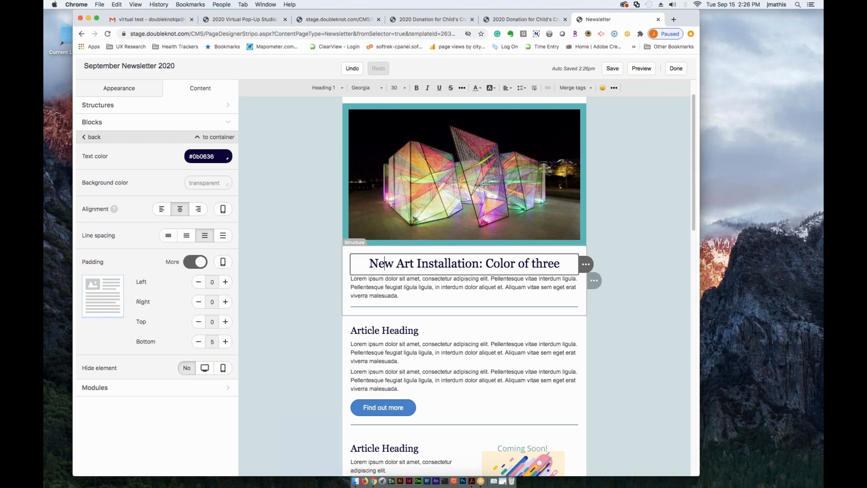
key("ctrl+Right")
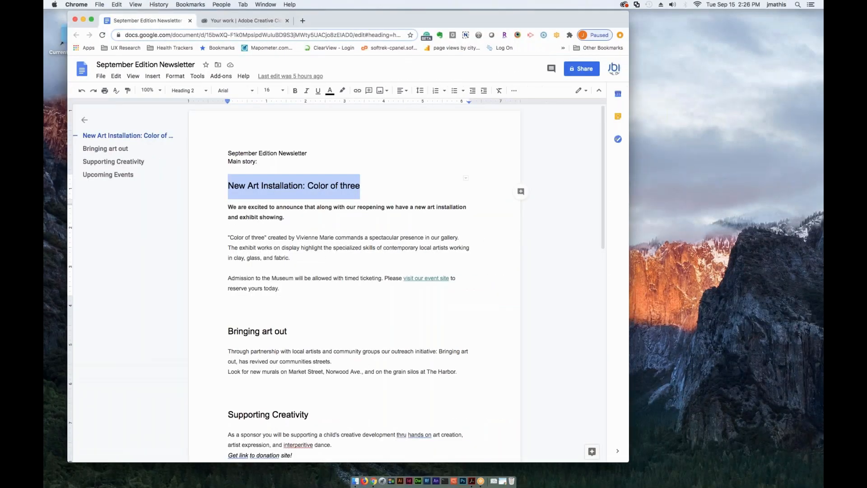
key("ctrl+Left")
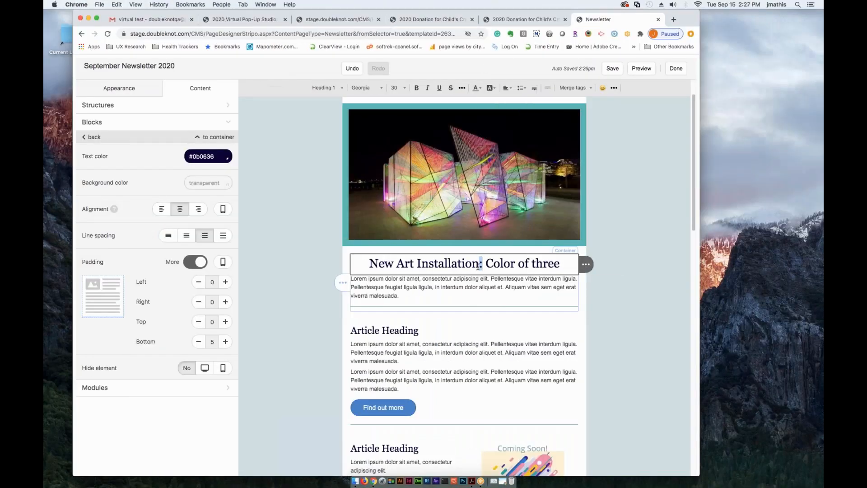
left_click(374, 267)
key("Left")
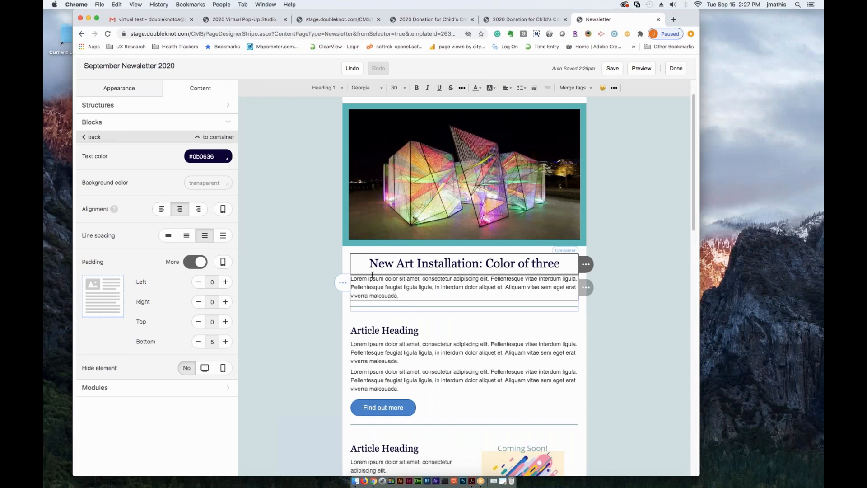
left_click(401, 296)
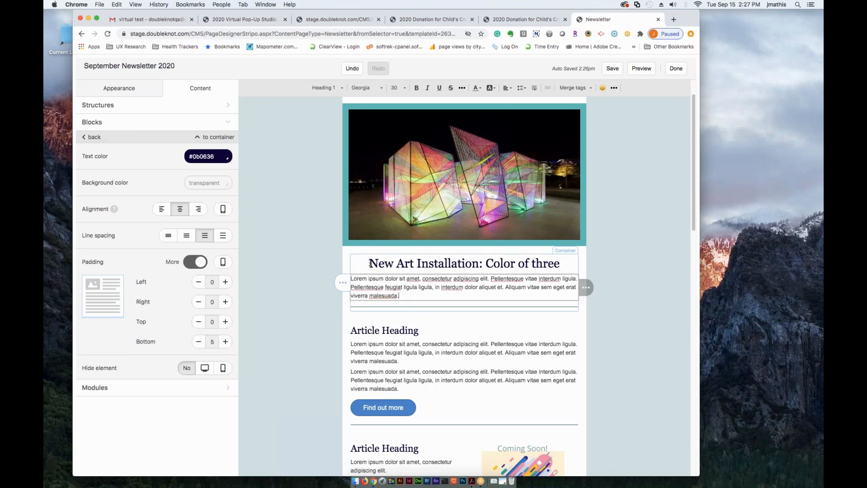
- Try the Heading 2, Heading 3 and Normal paragraph formats on the main article heading, then restore Heading 1
left_click_drag(369, 263, 560, 268)
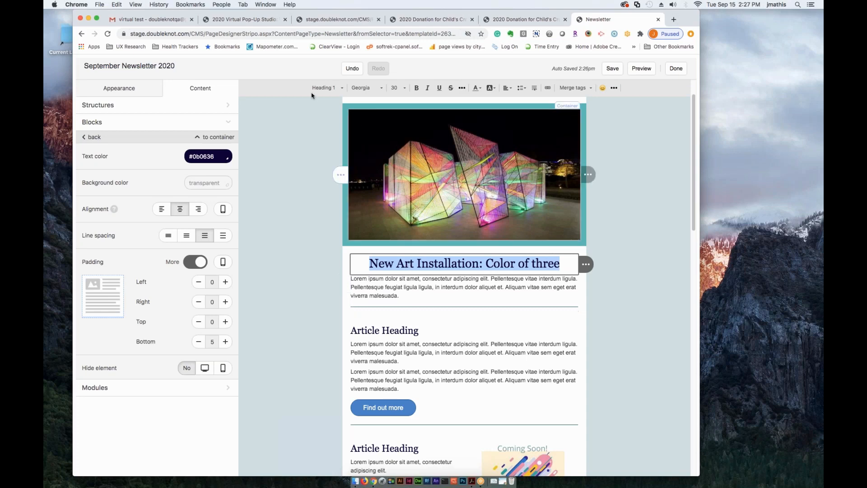
left_click(341, 89)
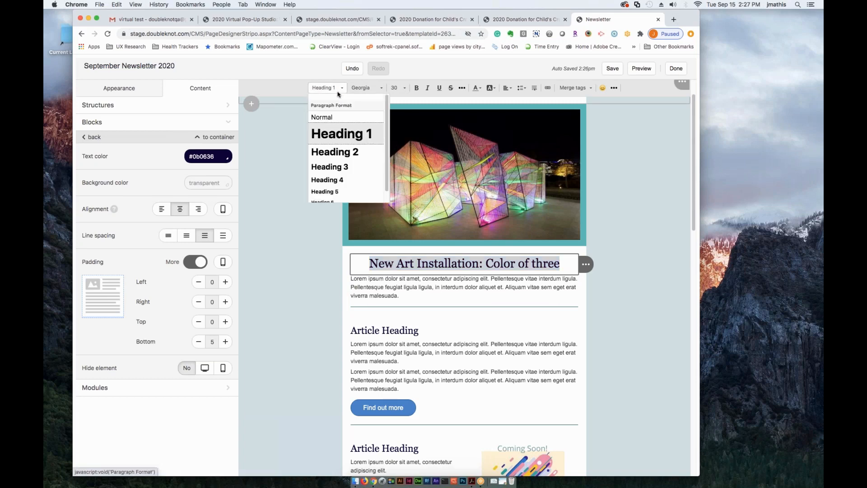
left_click(335, 153)
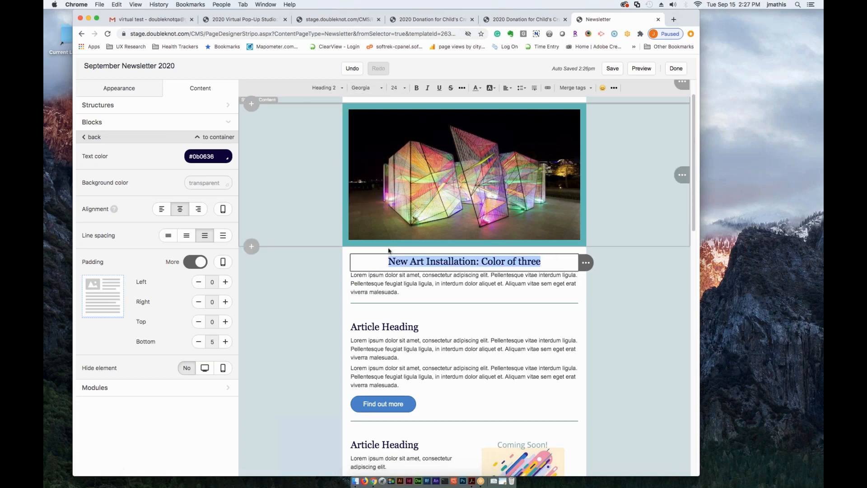
left_click(341, 88)
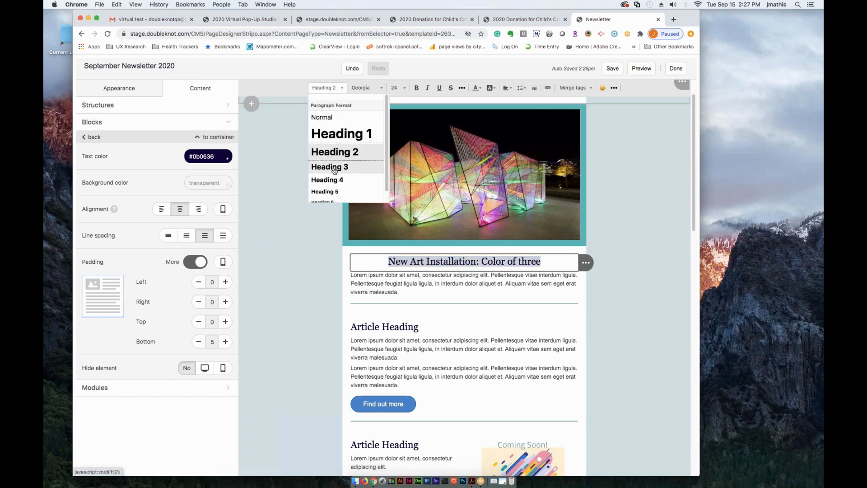
left_click(334, 167)
left_click(334, 89)
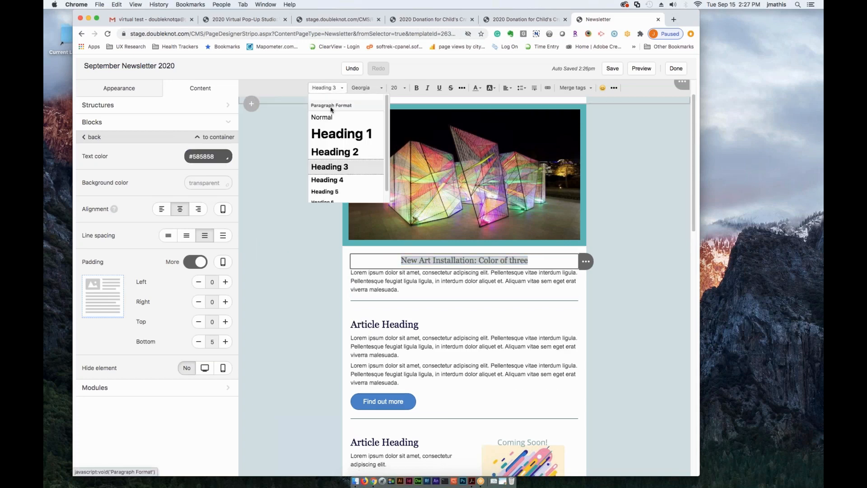
left_click(322, 117)
left_click(321, 87)
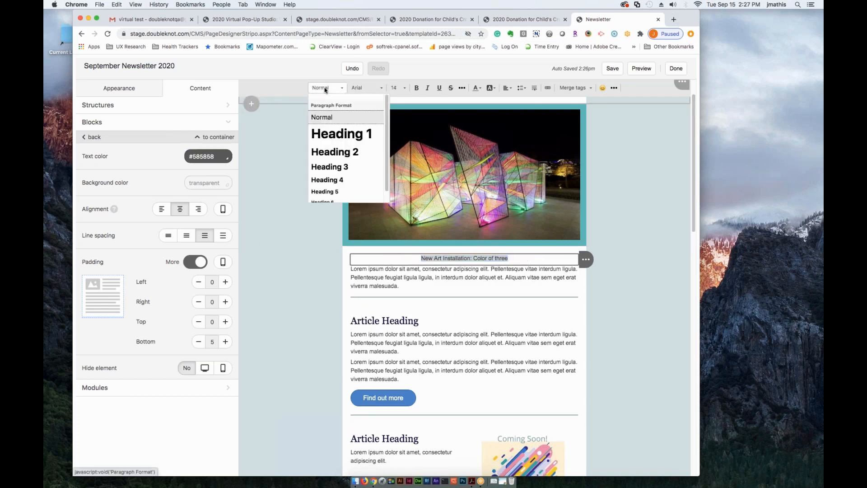
left_click(327, 138)
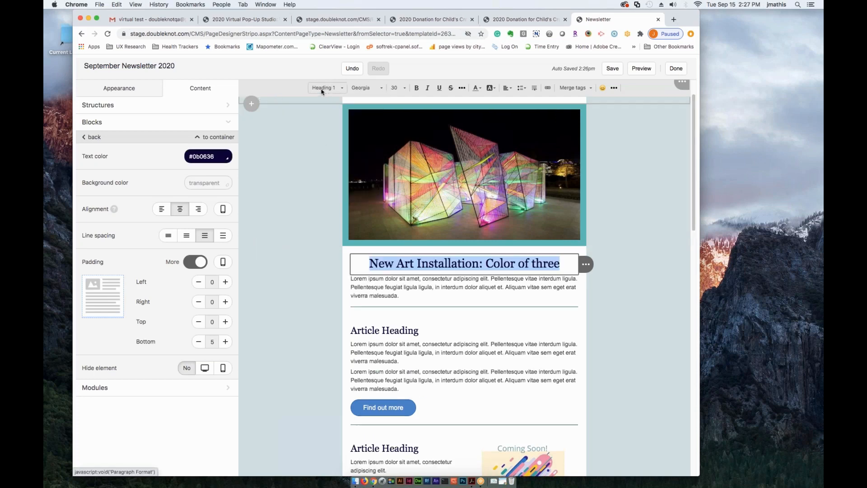
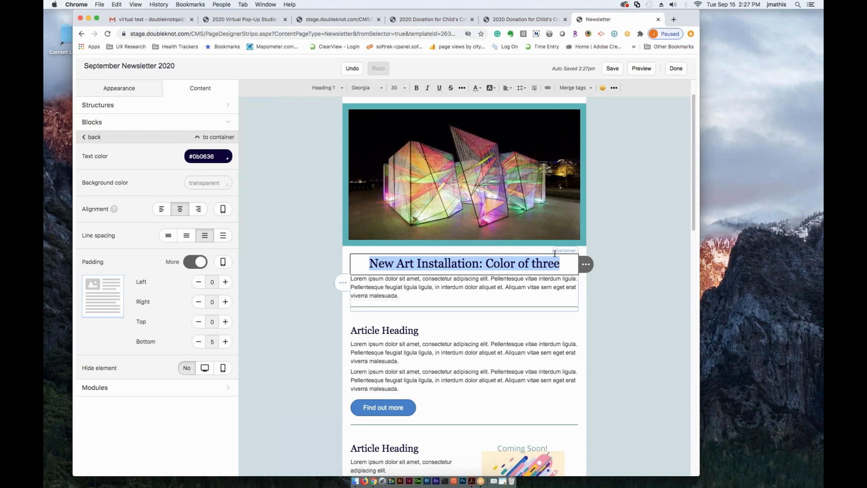
- Set the text color of the main article heading "New Art Installation: Color of three" to teal #008080
left_click(481, 92)
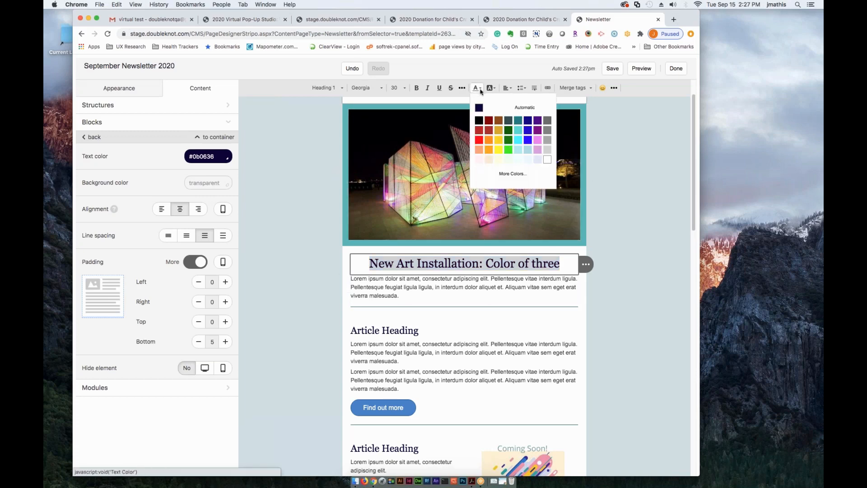
left_click(518, 120)
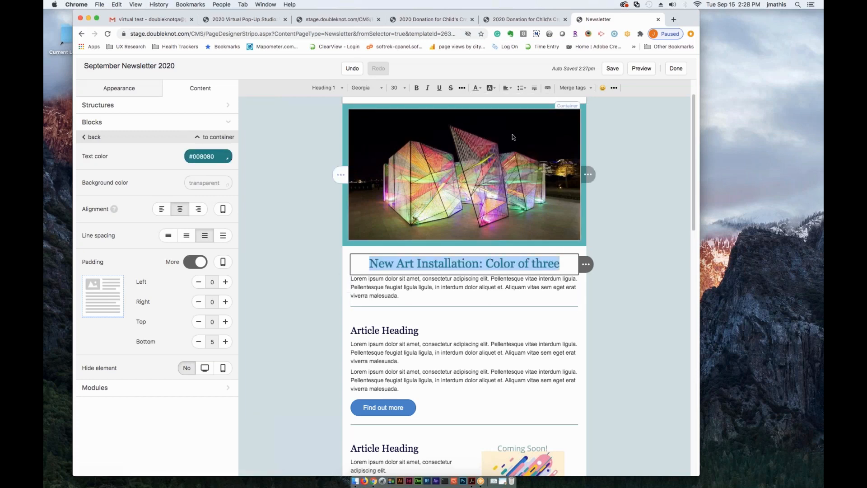
left_click(489, 289)
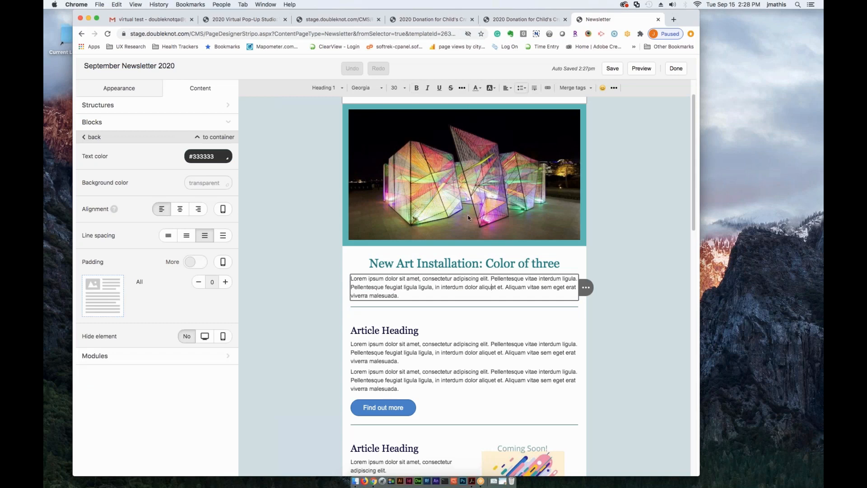
left_click(404, 264)
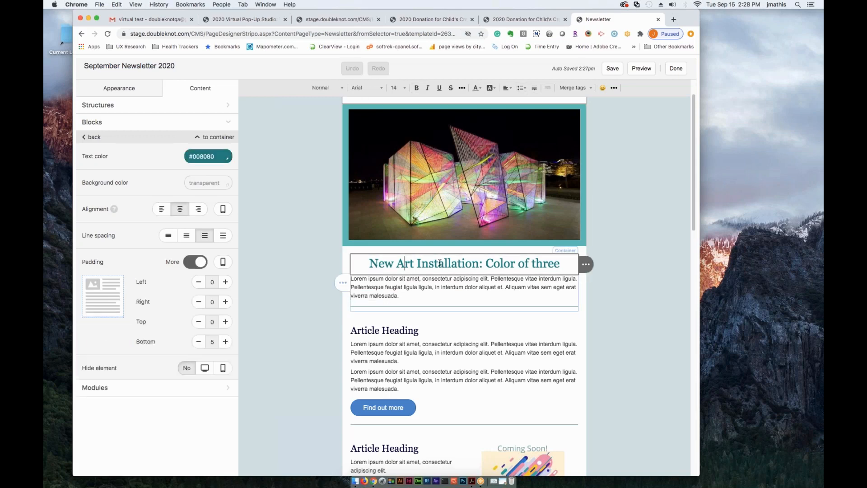
left_click(403, 263)
left_click_drag(370, 264, 554, 262)
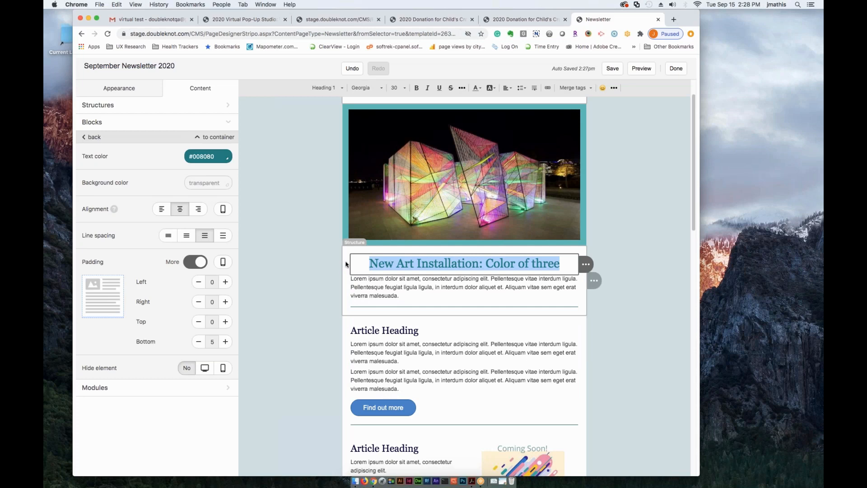
left_click(409, 289)
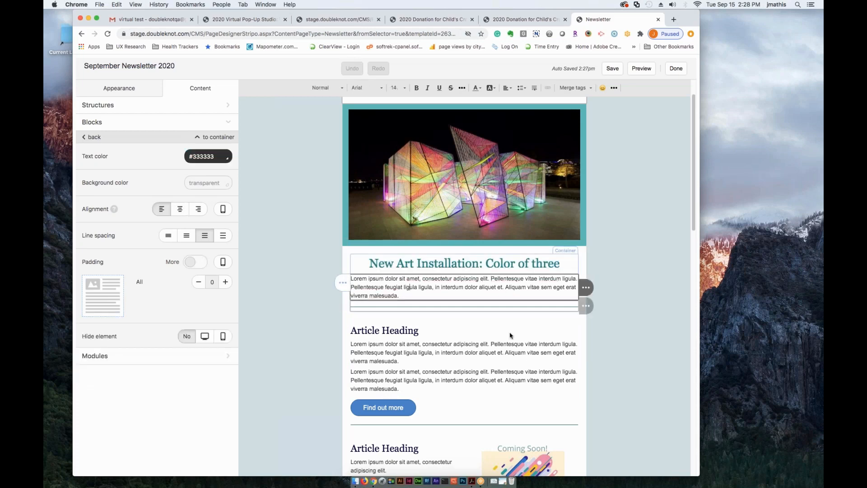
- Add a new Social block to the newsletter footer, directly above the existing white social icons
scroll(519, 316, "down", 3)
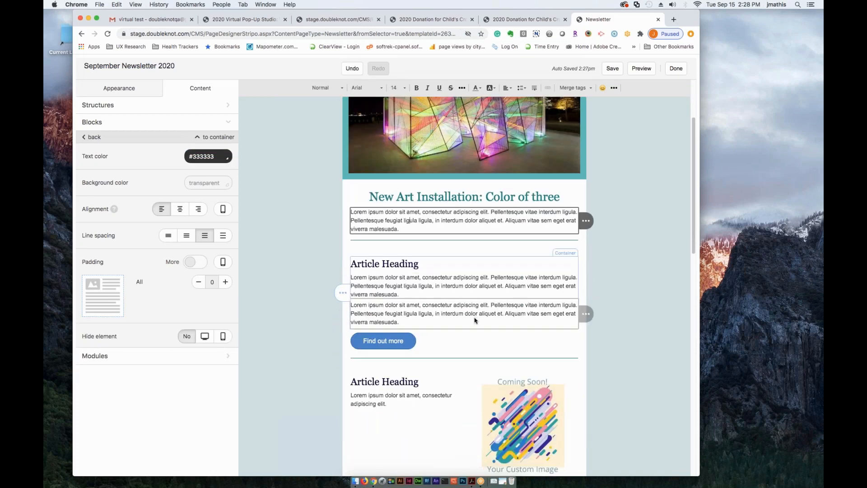
scroll(475, 321, "down", 6)
scroll(495, 315, "up", 10)
scroll(495, 315, "down", 5)
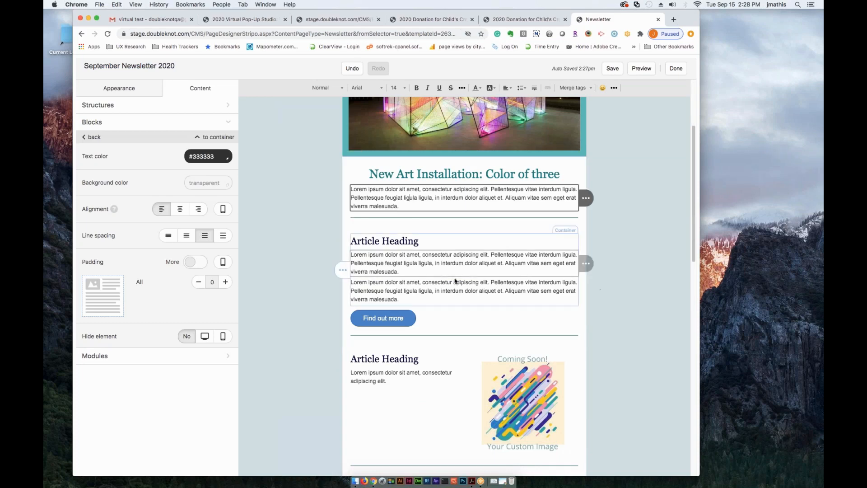
scroll(460, 287, "down", 8)
scroll(461, 288, "down", 14)
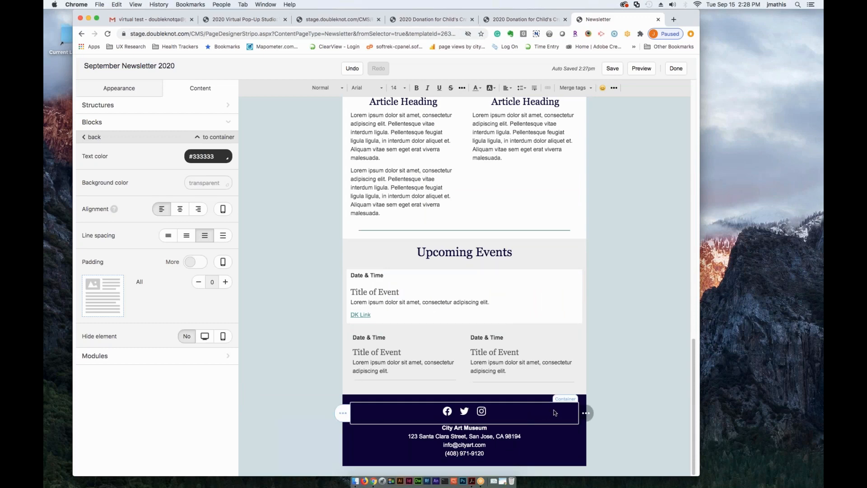
left_click(494, 417)
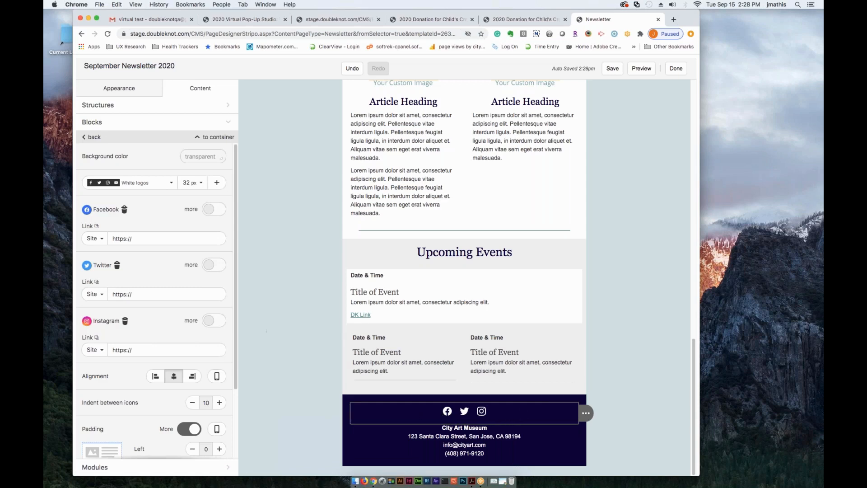
left_click(88, 137)
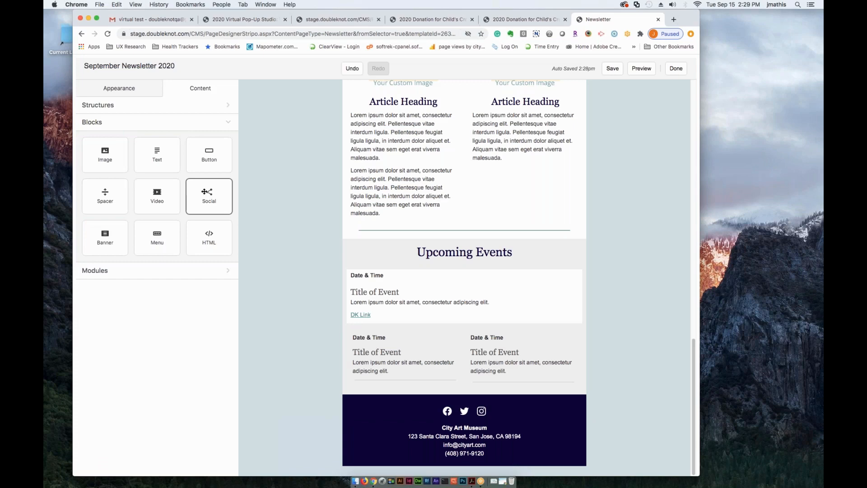
mouse_move(202, 190)
left_mouse_down()
mouse_move(323, 321)
mouse_move(442, 380)
mouse_move(451, 411)
mouse_move(495, 387)
mouse_move(468, 288)
mouse_move(477, 228)
mouse_move(496, 359)
mouse_move(478, 391)
mouse_move(482, 408)
left_mouse_up()
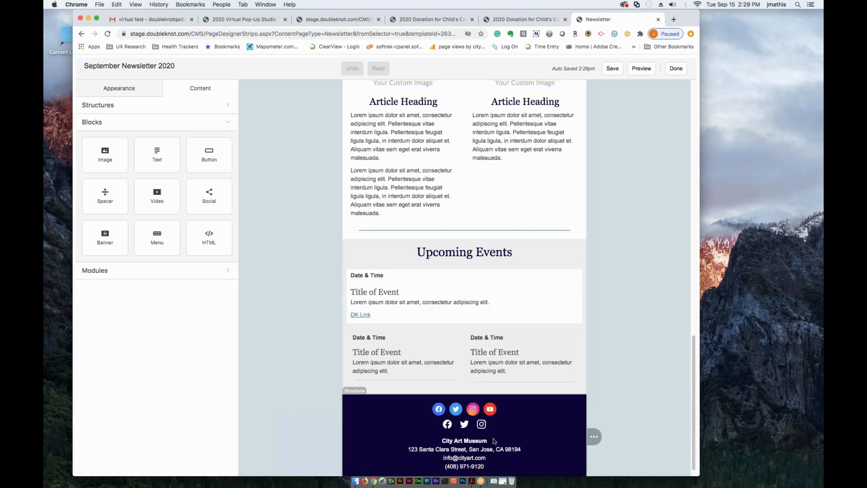
- Delete the original white social icons block from the footer
left_click(389, 427)
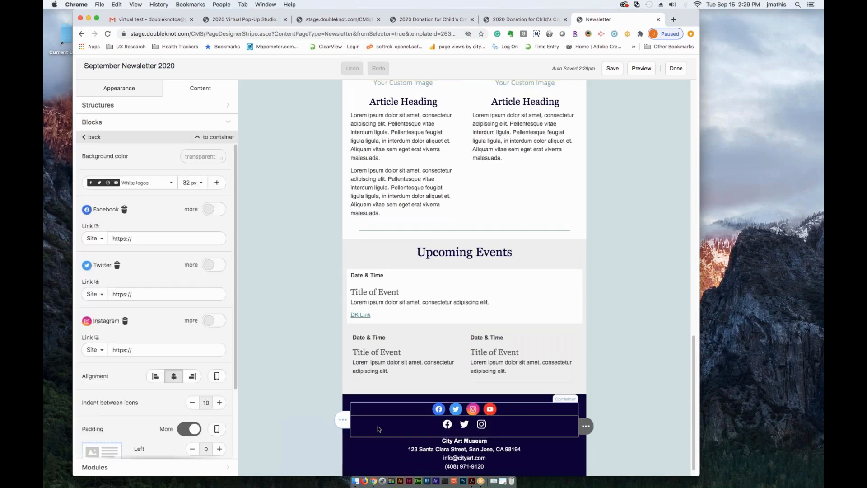
mouse_move(586, 426)
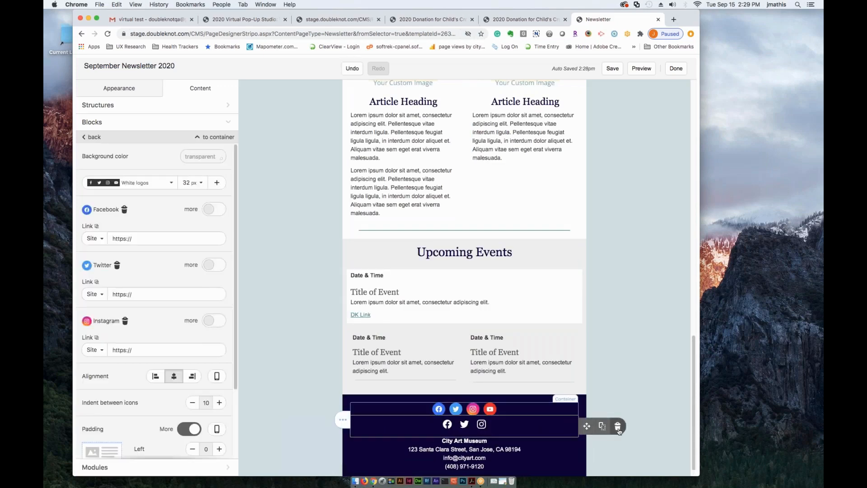
left_click(617, 427)
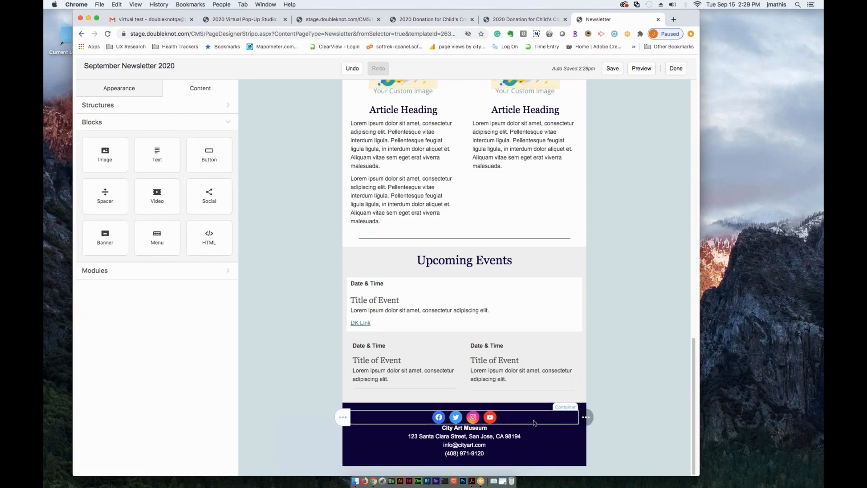
- Set the new footer social block's padding to 15 on all sides and the indent between icons to 20
left_click(432, 420)
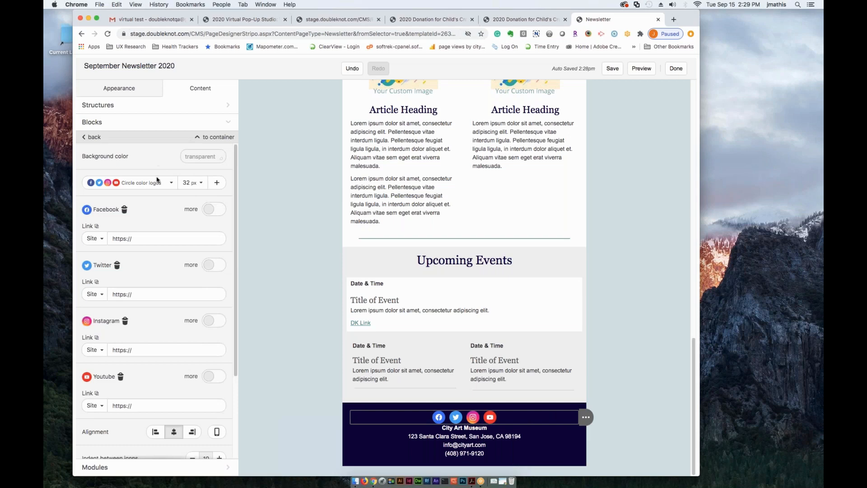
scroll(236, 306, "down", 1)
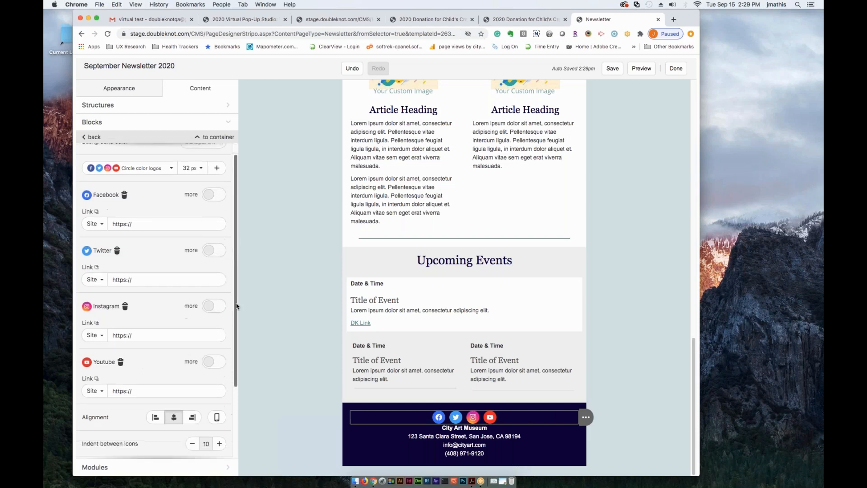
scroll(237, 306, "down", 5)
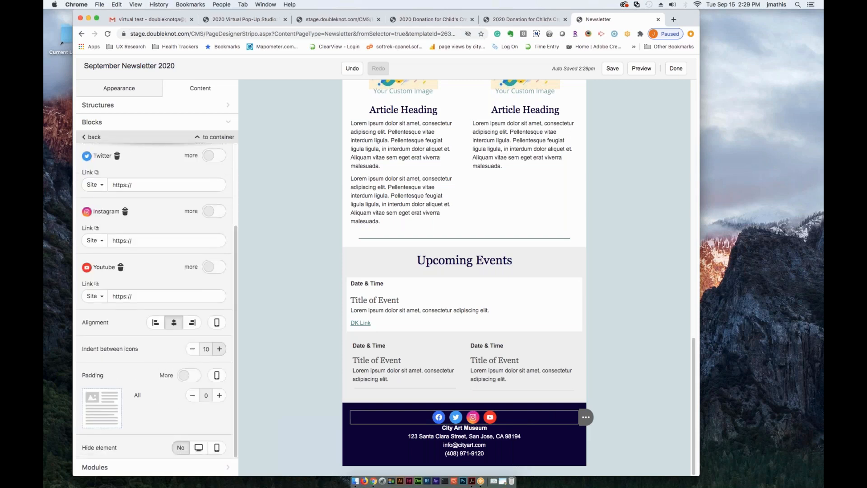
left_click(219, 395)
left_click(219, 395)
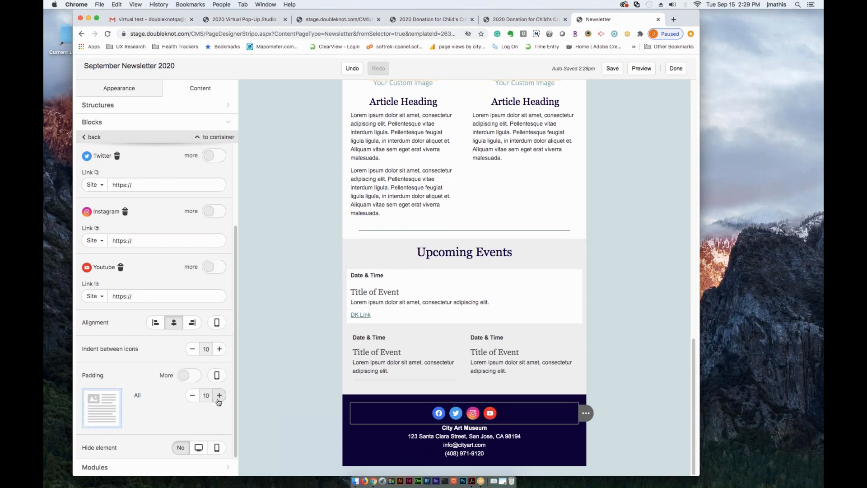
left_click(219, 395)
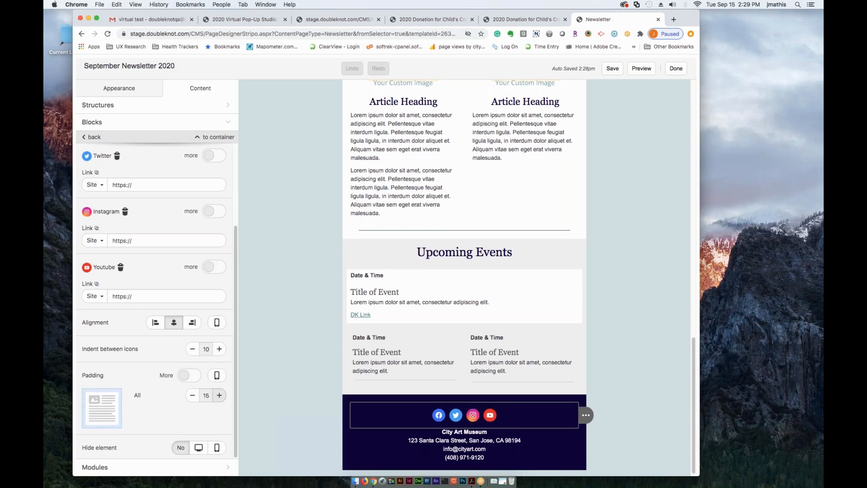
left_click(219, 348)
left_click(219, 348)
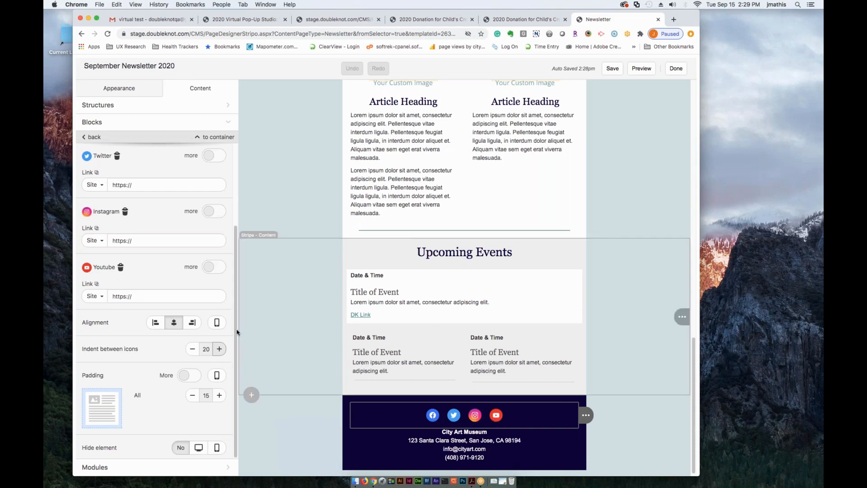
- Change the icon style of the footer social block to White logos
left_click_drag(234, 326, 228, 215)
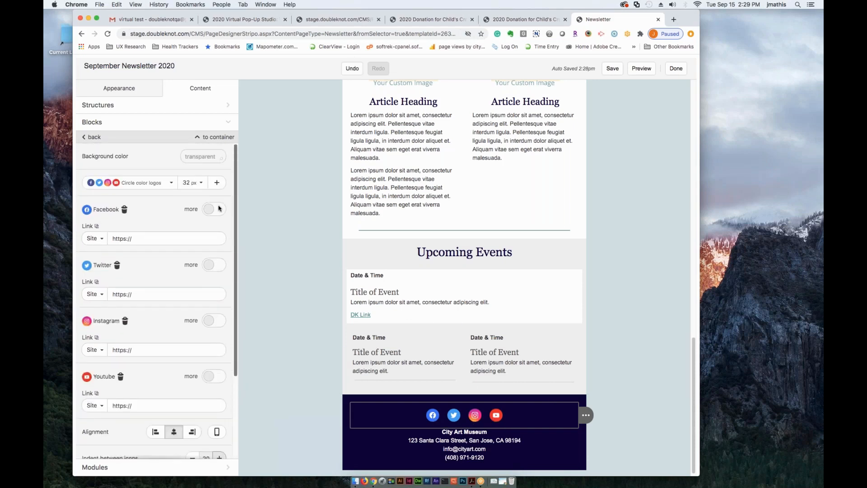
left_click(138, 183)
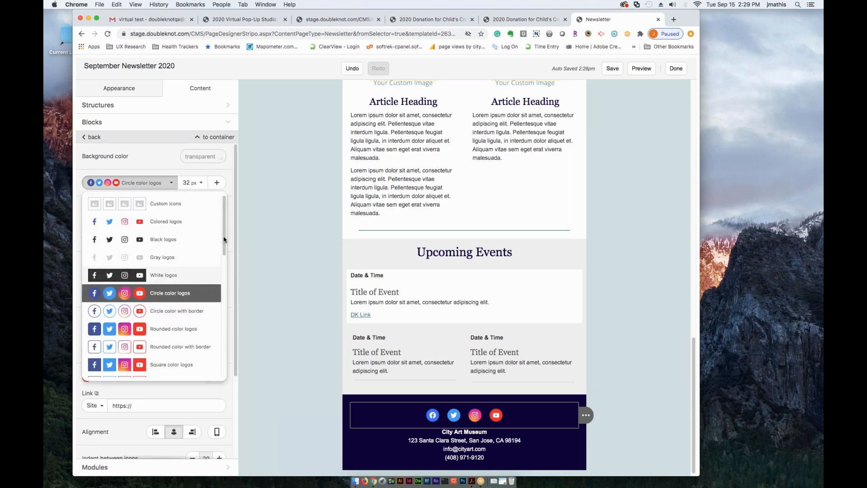
left_click_drag(228, 259, 222, 237)
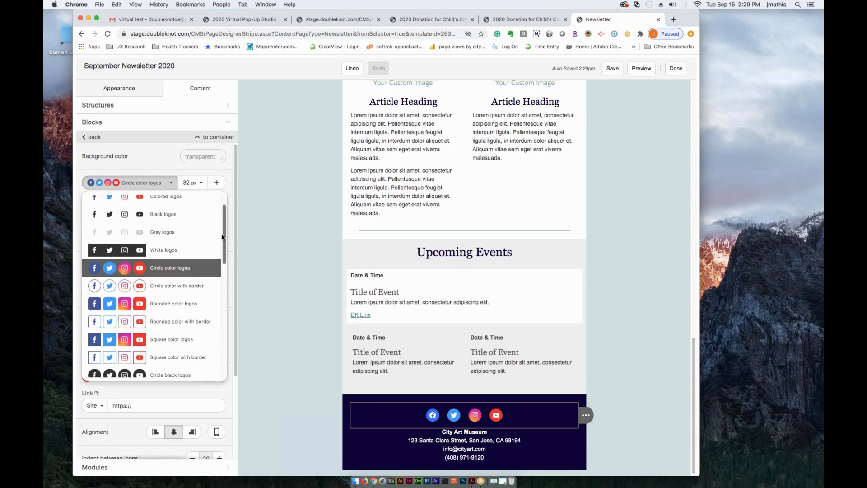
left_click(134, 251)
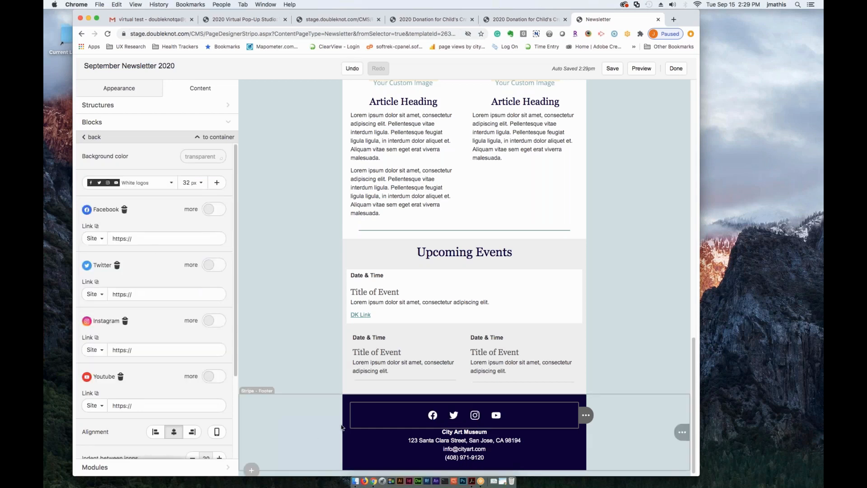
- Compare the 24 px and 64 px sizes for the footer social icons and settle on 24 px
left_click(200, 183)
left_click(191, 214)
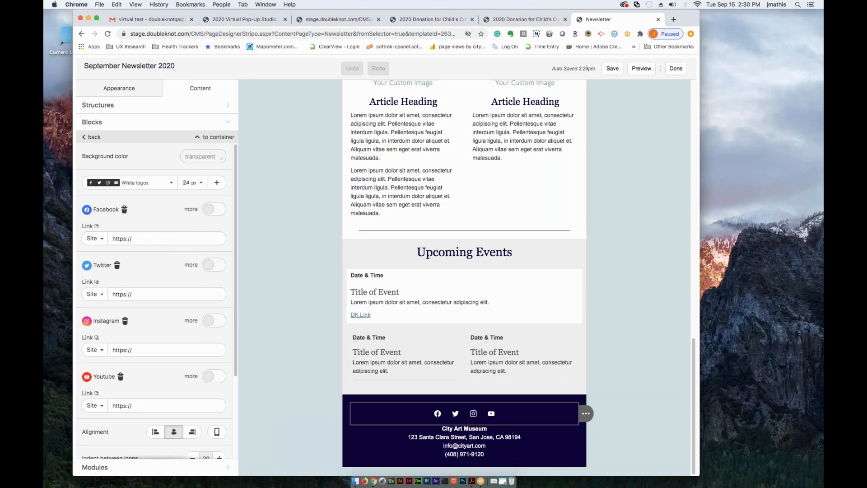
left_click(192, 182)
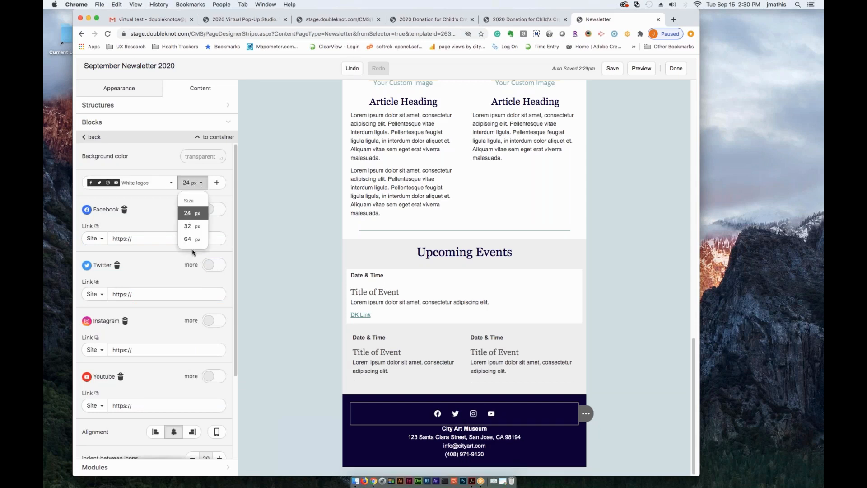
left_click(194, 231)
left_click(200, 183)
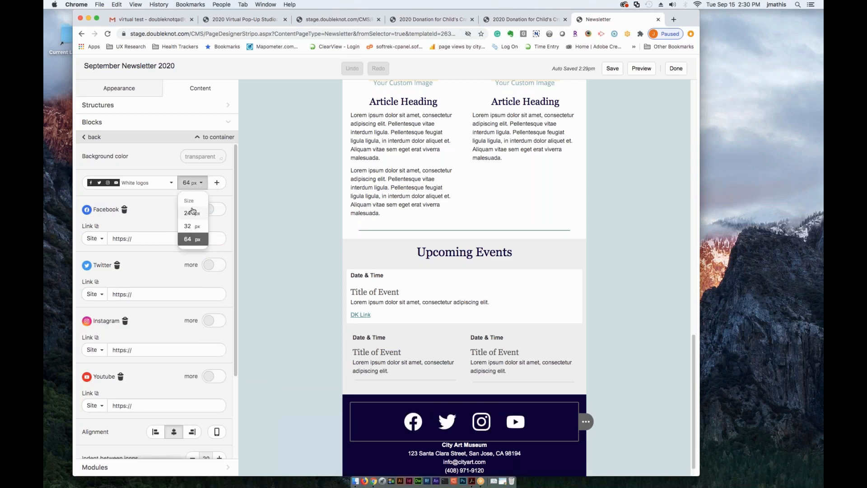
left_click(192, 213)
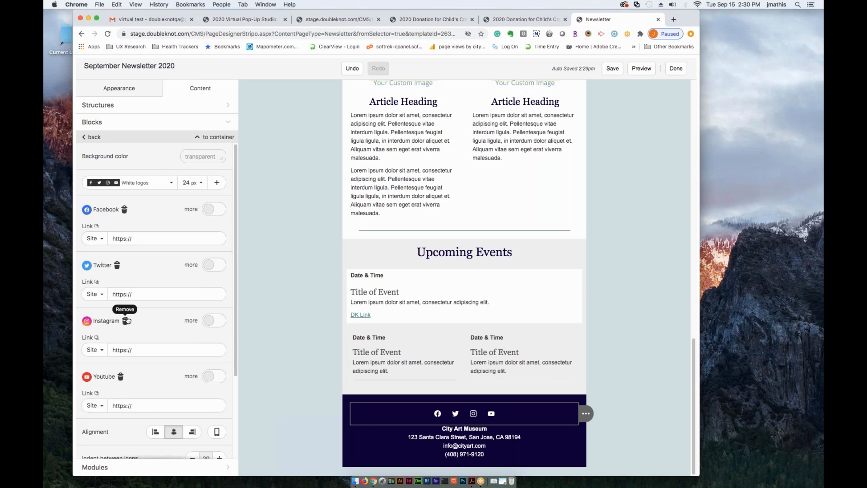
left_click(125, 321)
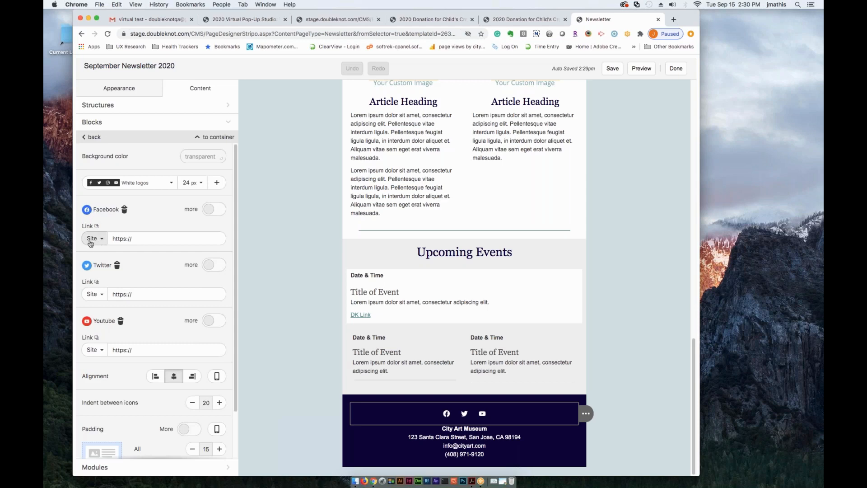
left_click(144, 242)
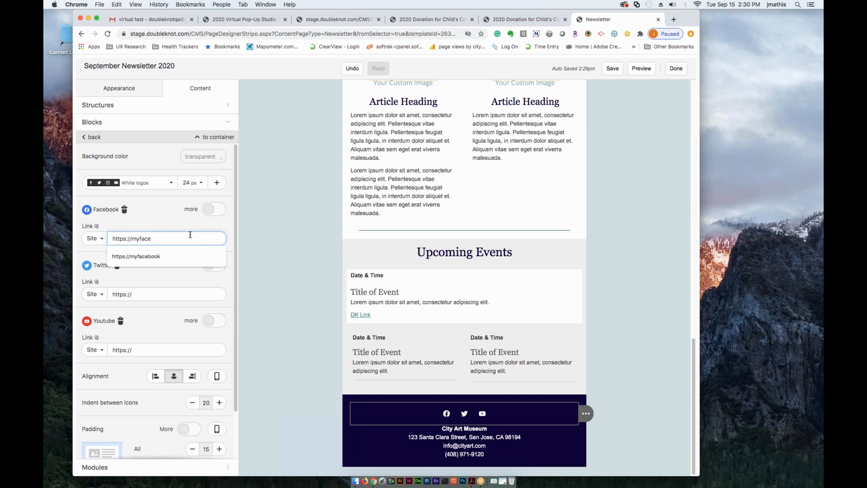
type("myface")
left_click(146, 261)
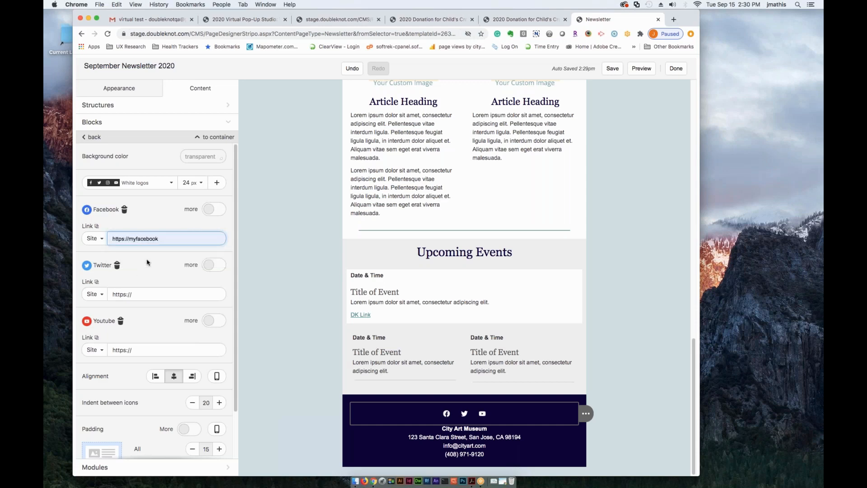
left_click(93, 243)
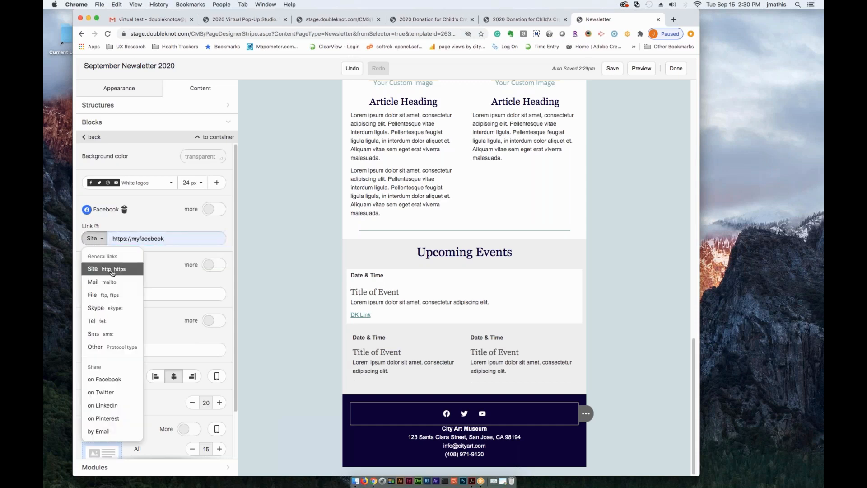
left_click(152, 229)
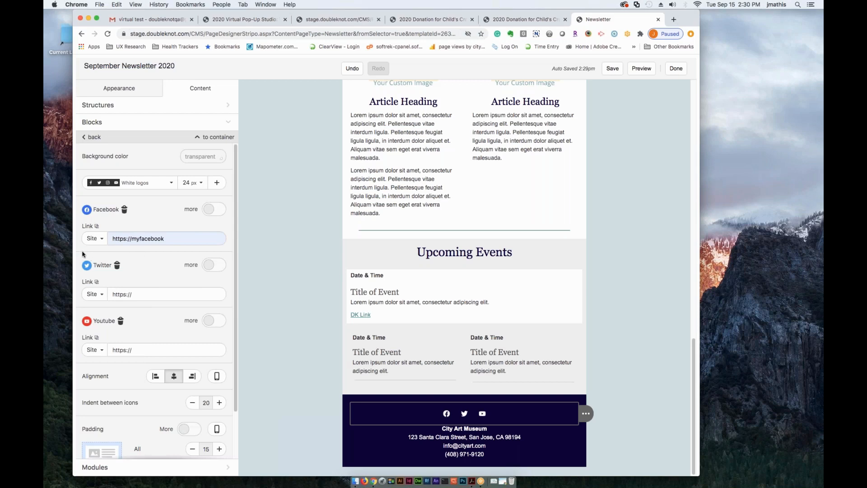
- Try the share on Facebook link type for the footer's Facebook icon, and return it to a Site link
left_click(101, 239)
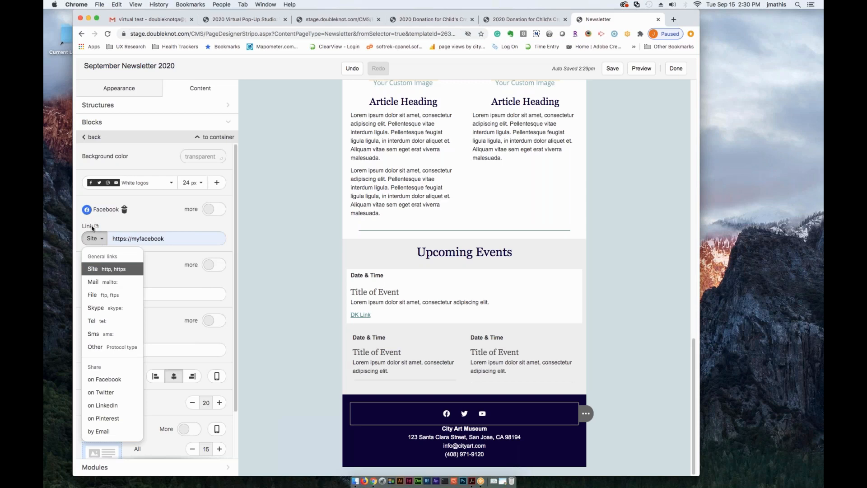
left_click(102, 241)
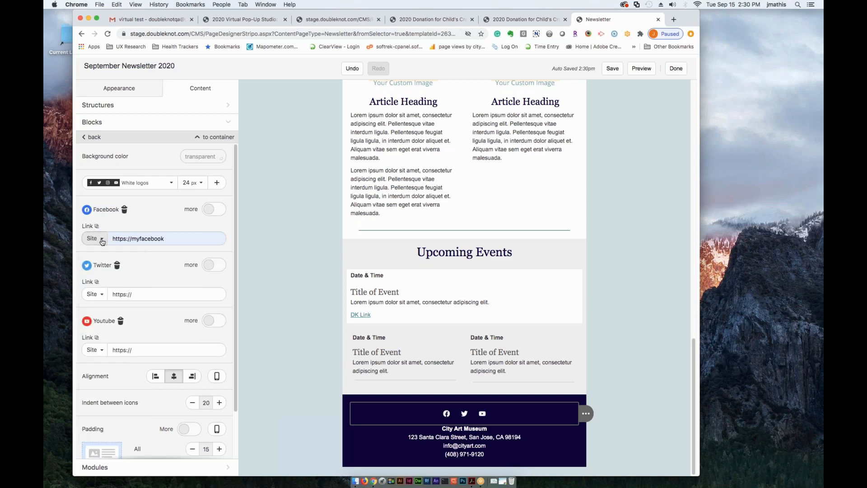
left_click(102, 241)
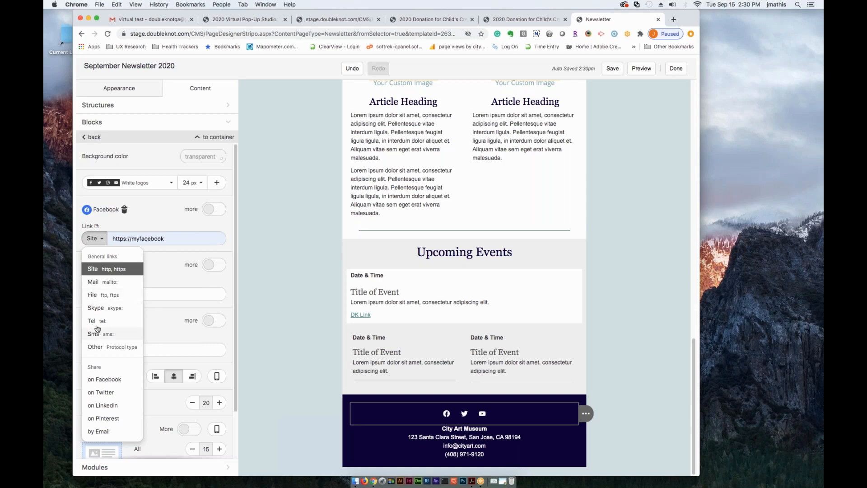
left_click(94, 381)
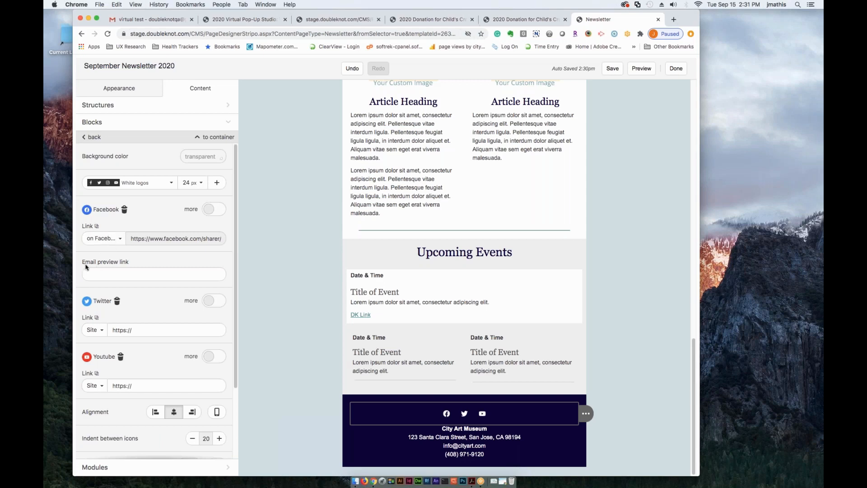
left_click(93, 276)
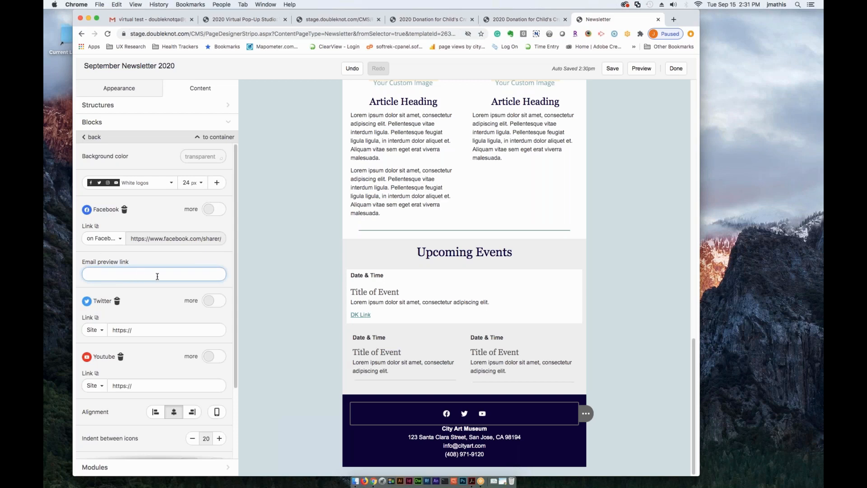
left_click(103, 239)
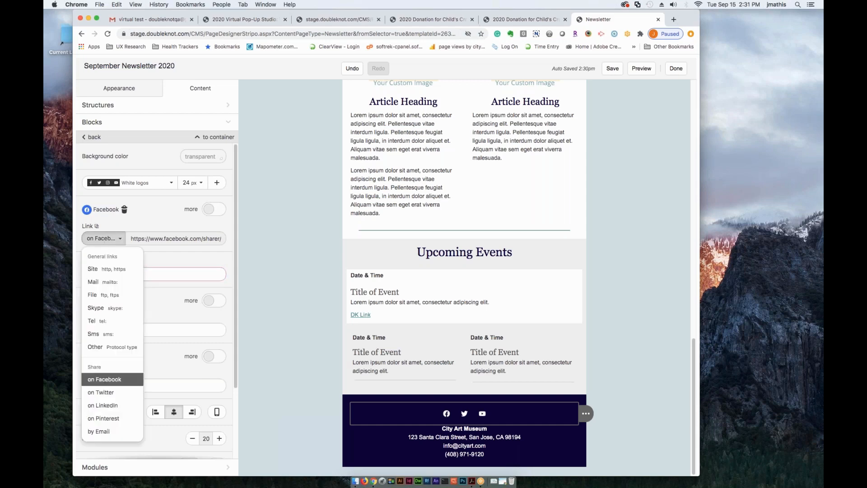
left_click(97, 269)
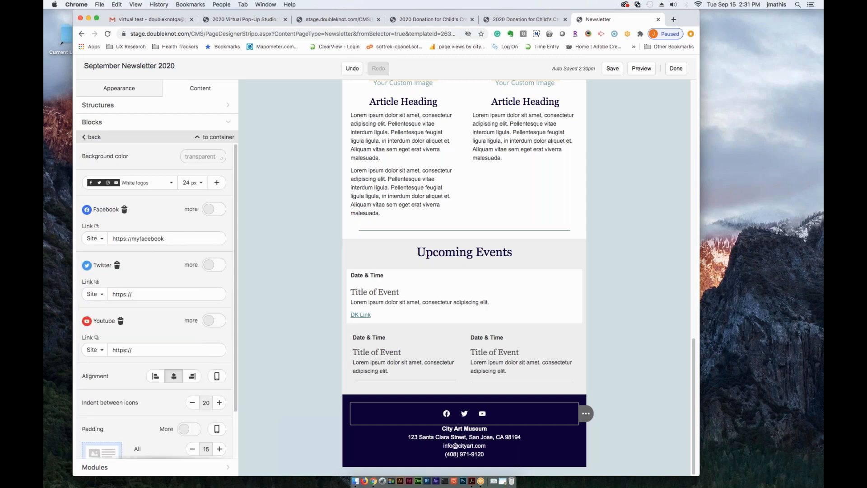
left_click(218, 183)
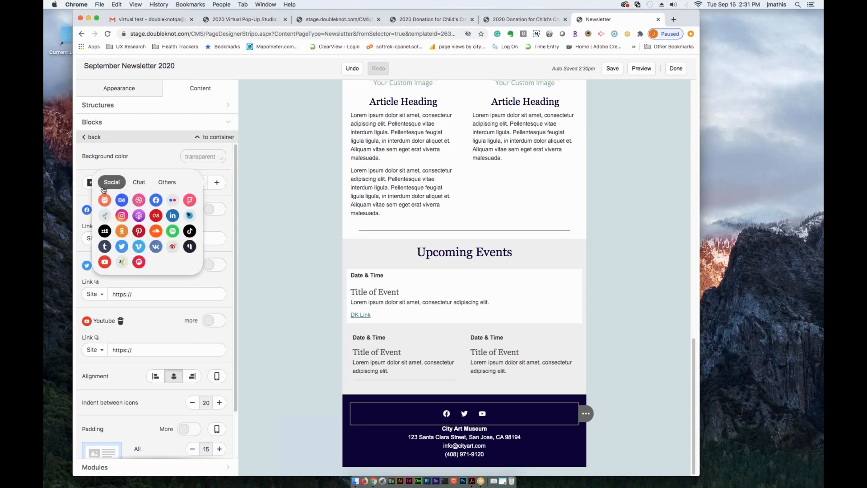
left_click(137, 183)
left_click(165, 183)
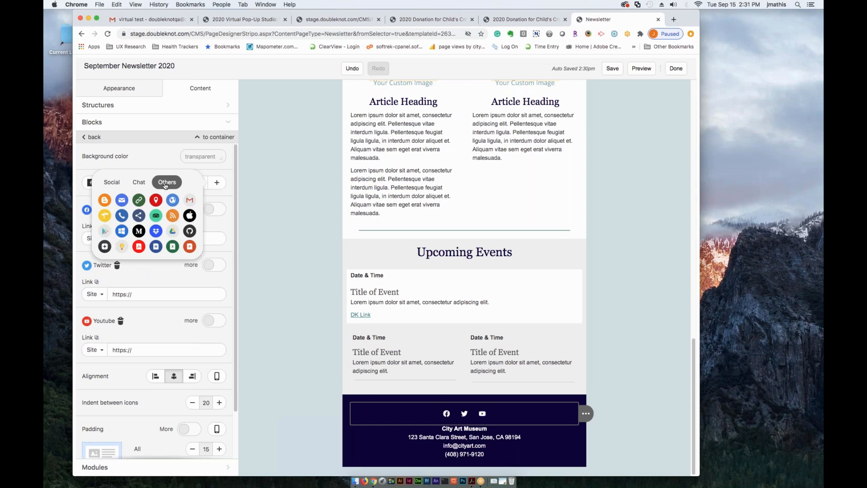
left_click(106, 183)
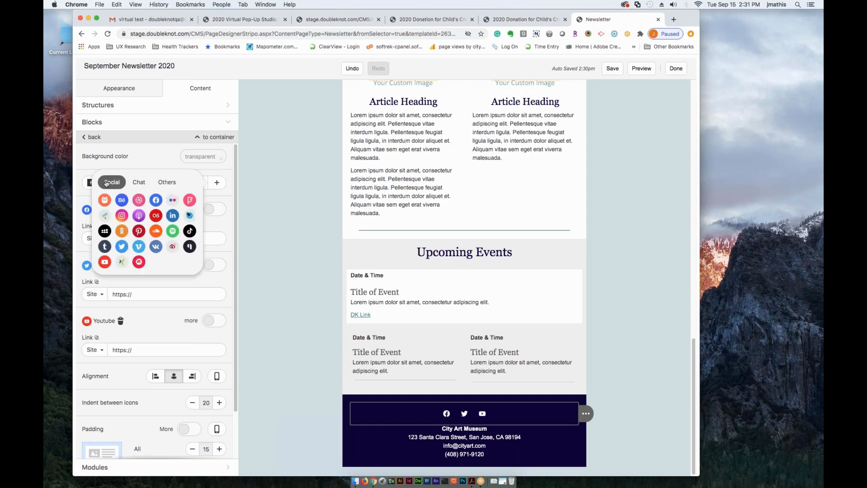
left_click(174, 217)
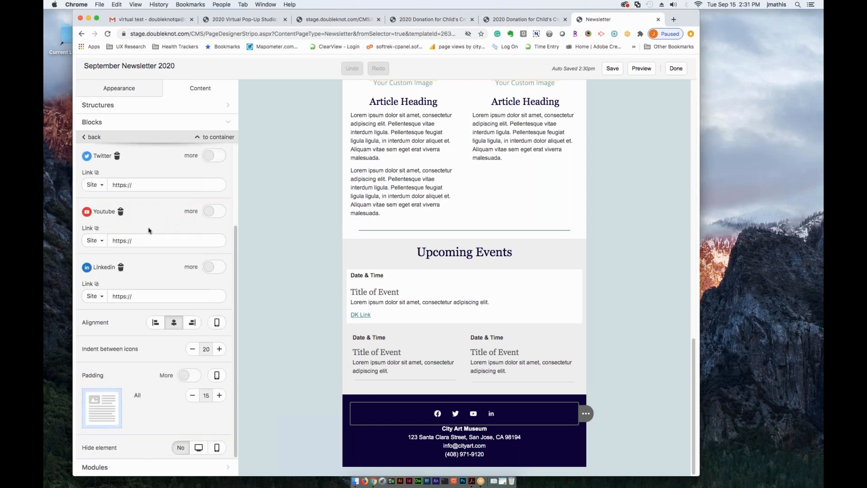
left_click(147, 296)
left_click(149, 309)
left_click(149, 241)
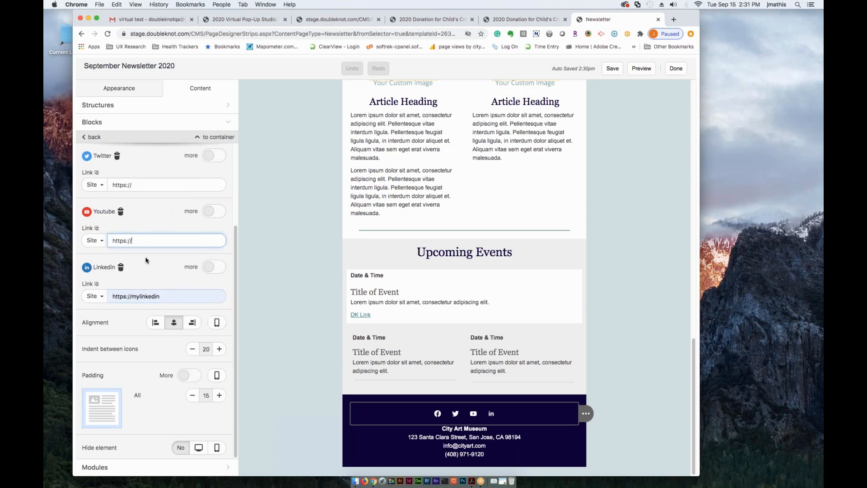
left_click(120, 211)
left_click(142, 239)
left_click(146, 258)
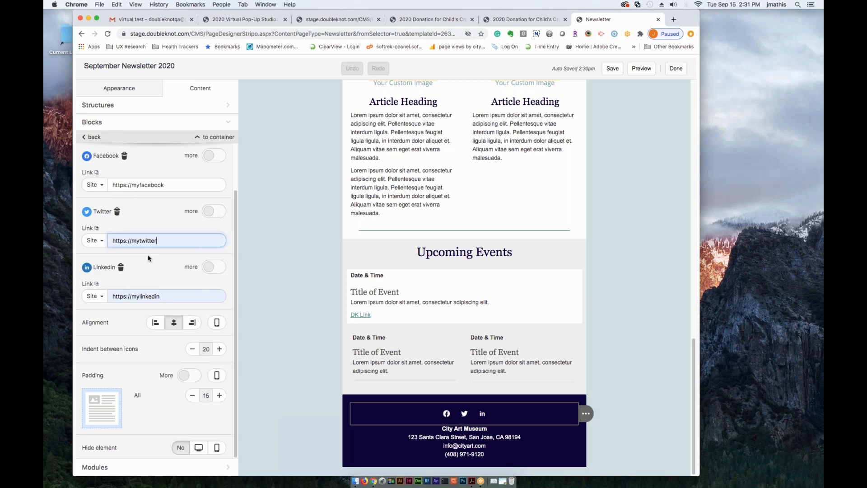
left_click(183, 218)
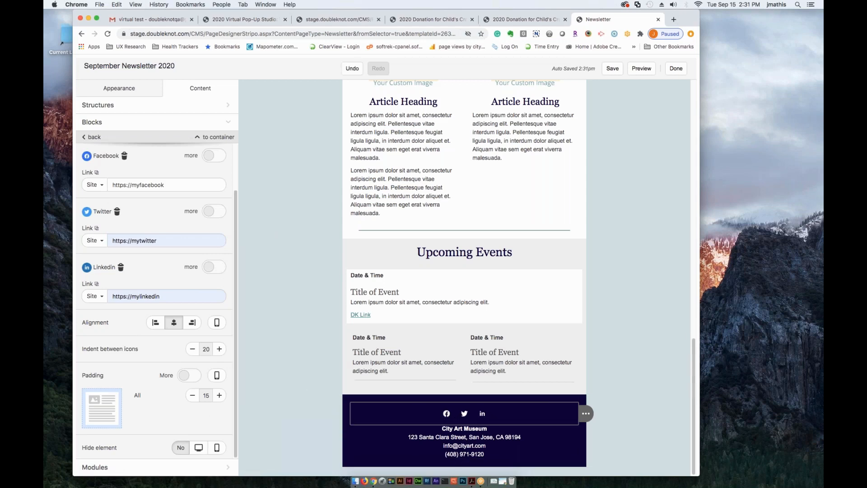
- Compare left, center and right alignment for the footer social icons and settle on center
left_click(152, 323)
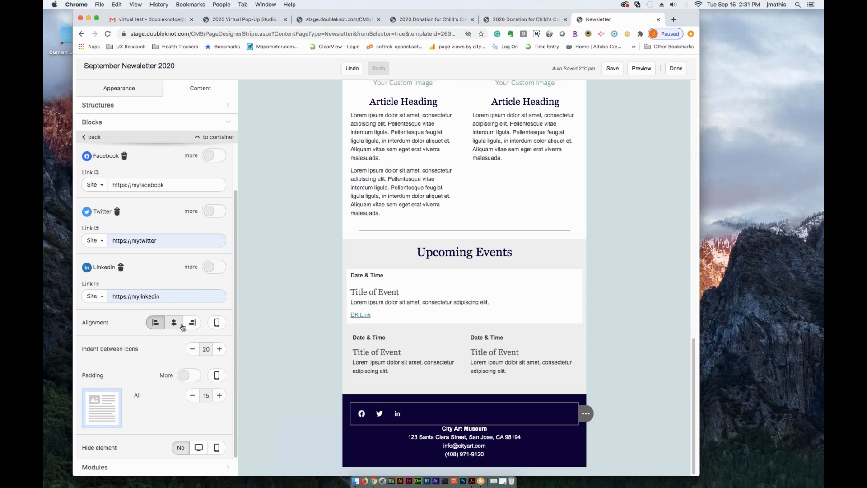
left_click(174, 323)
left_click(192, 323)
left_click(175, 323)
- Try to bring the "Bringing art out" heading from the Google Docs draft into the first Article Heading below the main story
scroll(158, 352, "up", 2)
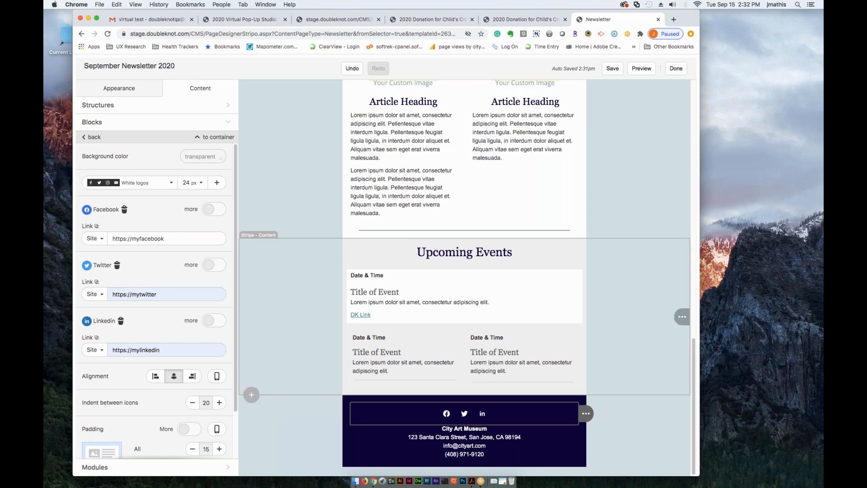
scroll(696, 393, "up", 2)
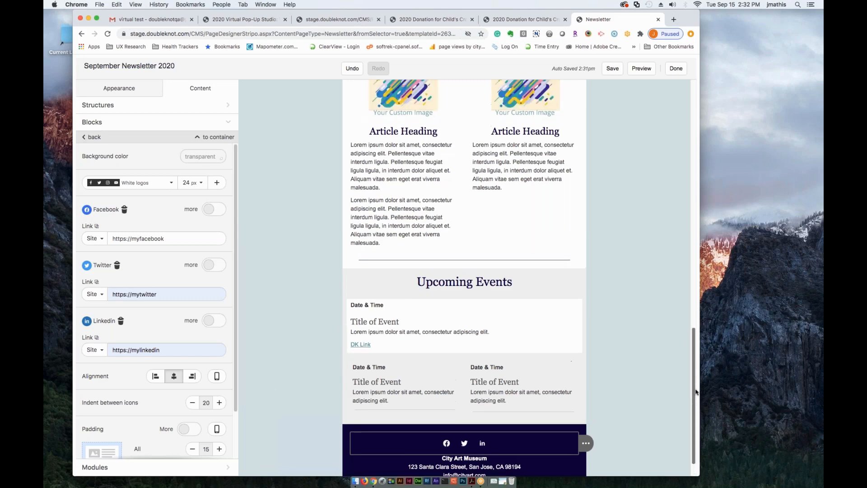
scroll(694, 399, "down", 1)
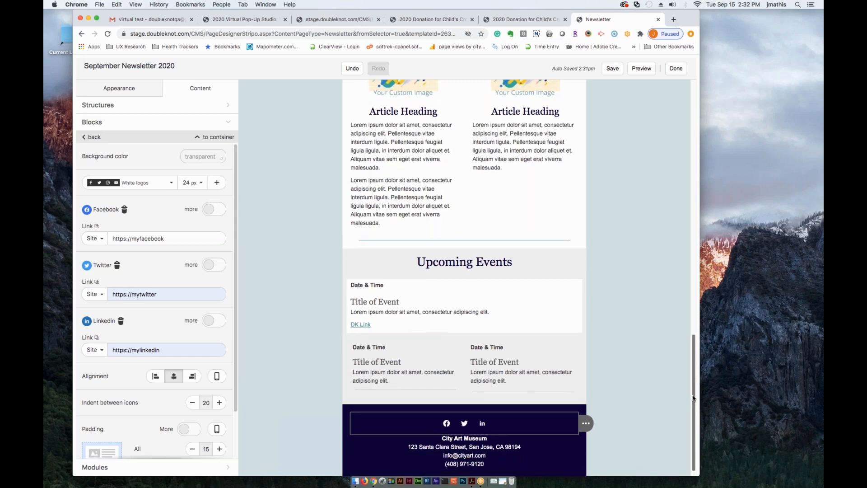
left_click_drag(691, 381, 682, 205)
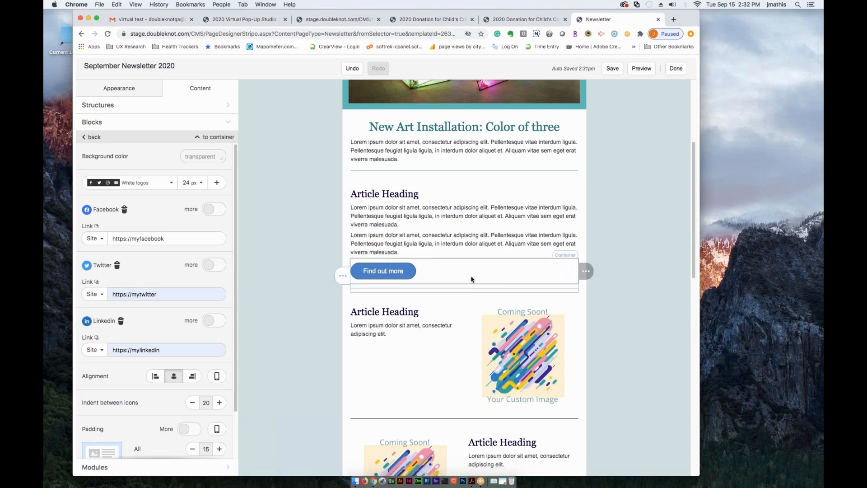
left_click(381, 194)
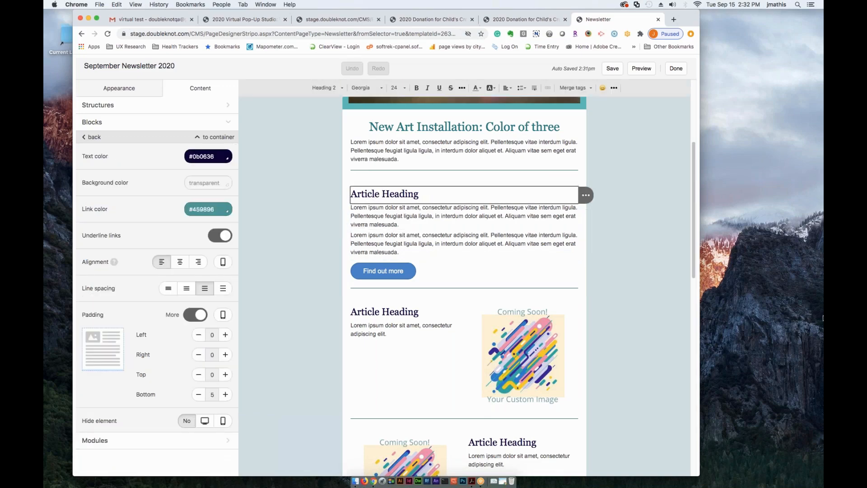
key("ctrl+Right")
triple_click(235, 332)
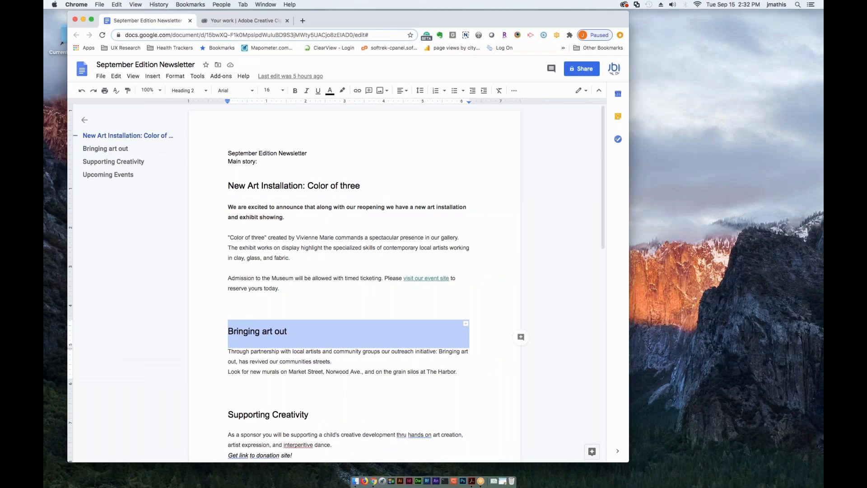
key("ctrl+Left")
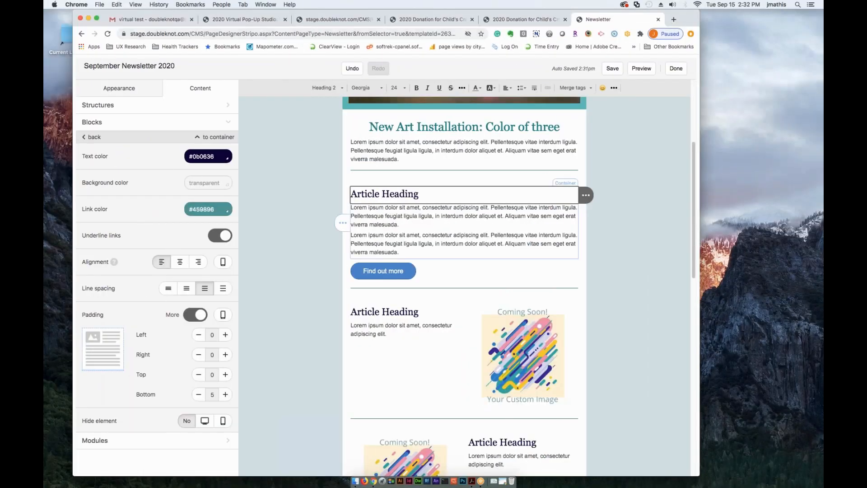
double_click(370, 194)
triple_click(370, 193)
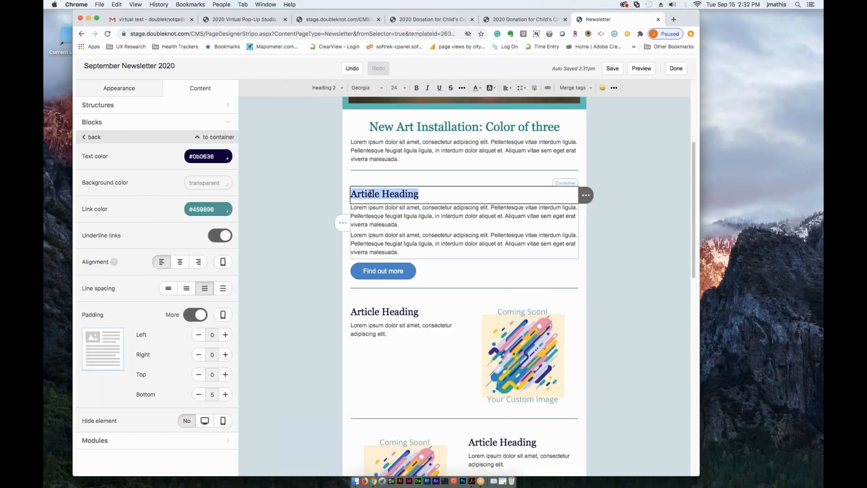
type("New Art Installation: Color of three")
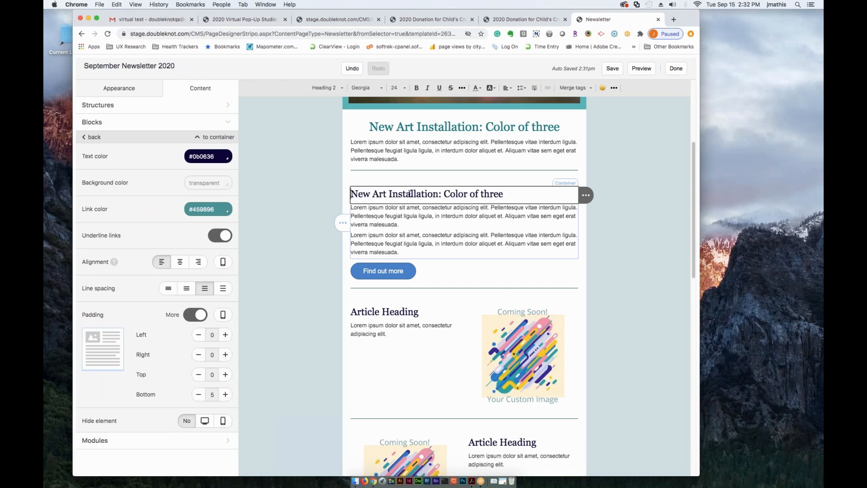
- Replace the heading of the first article below the main story with "Bringing Art Out"
triple_click(423, 193)
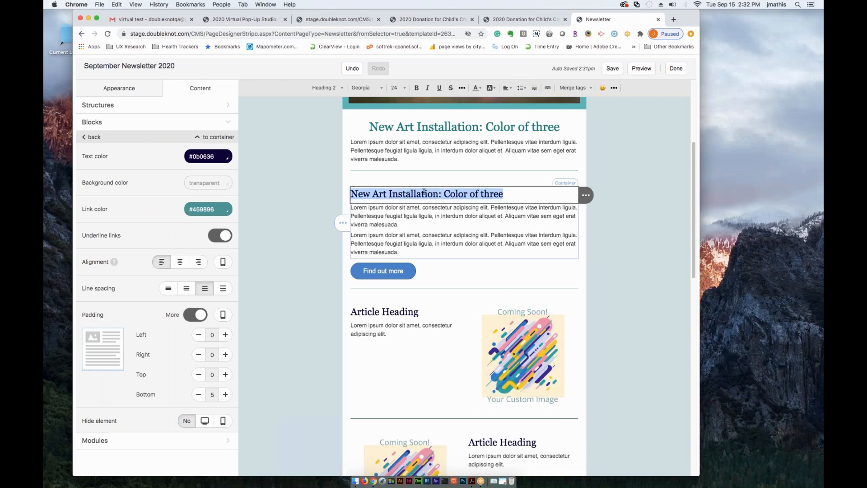
type("Brin")
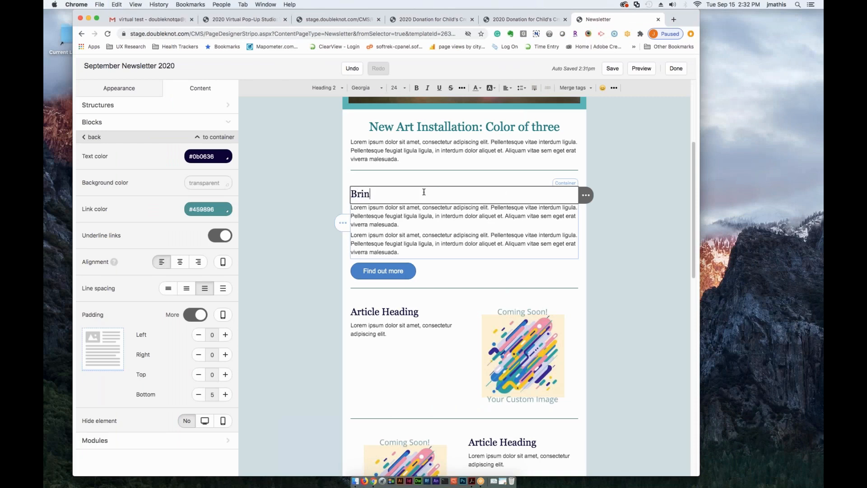
type("ging Art Out")
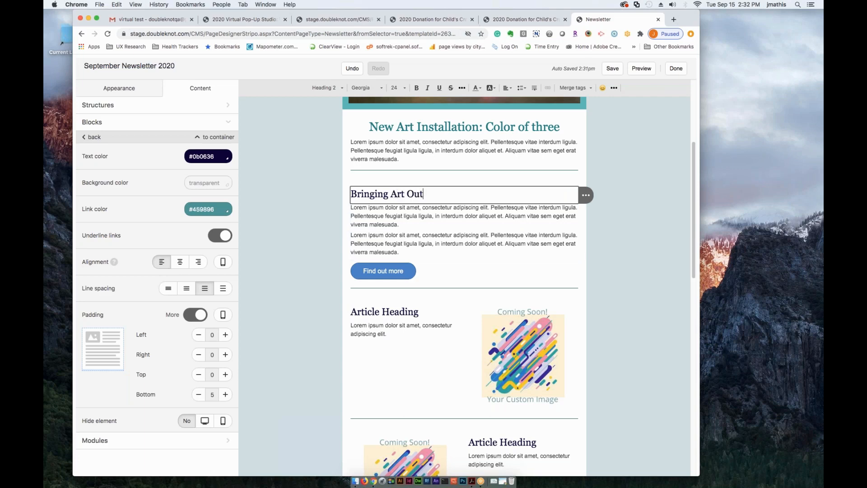
- Add a Button block above the Find out more button in the Bringing Art Out article, and delete it again
left_click(397, 232)
left_click(397, 219)
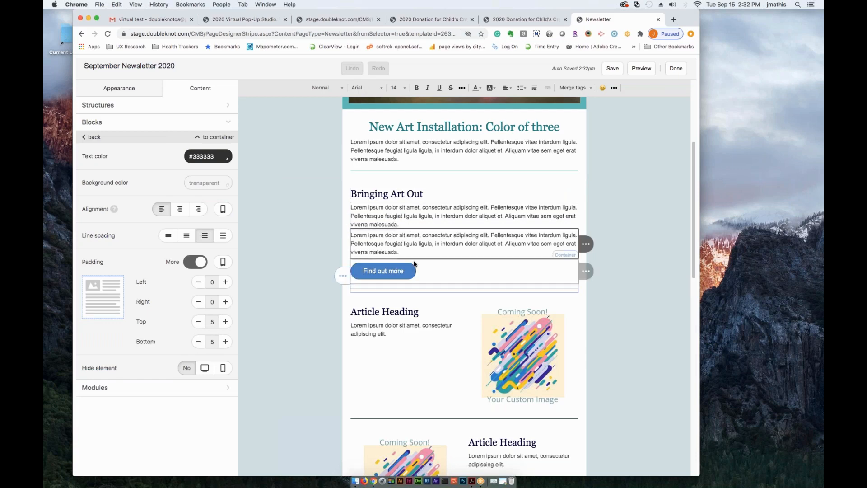
left_click(437, 279)
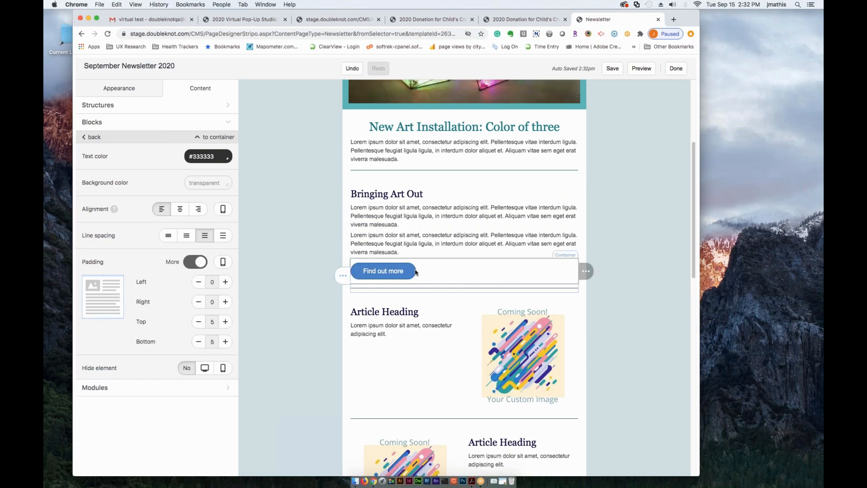
left_click(580, 272)
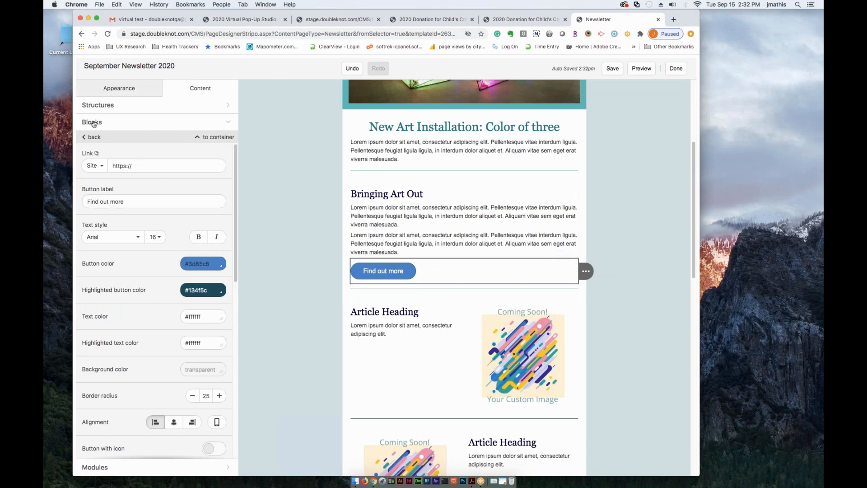
left_click(109, 138)
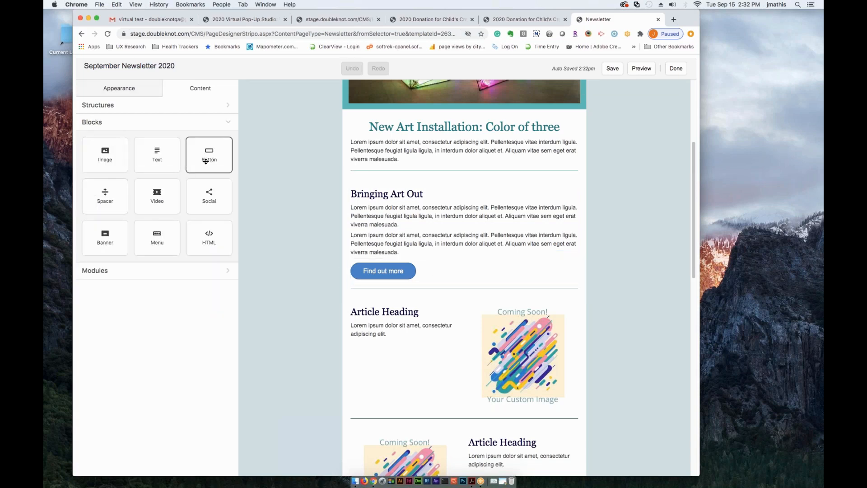
left_click_drag(201, 152, 420, 262)
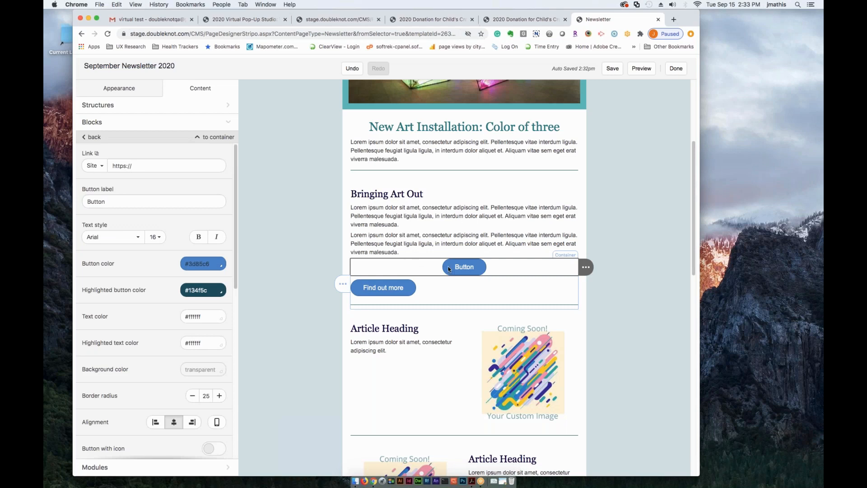
mouse_move(585, 267)
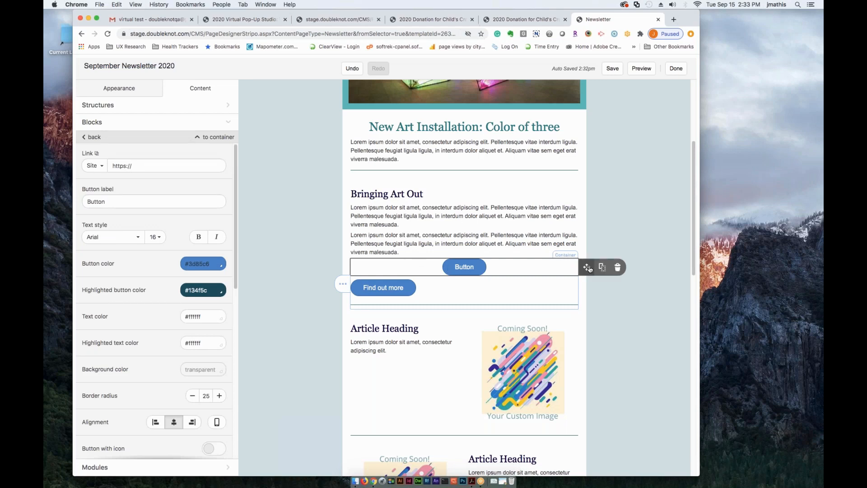
left_click(617, 268)
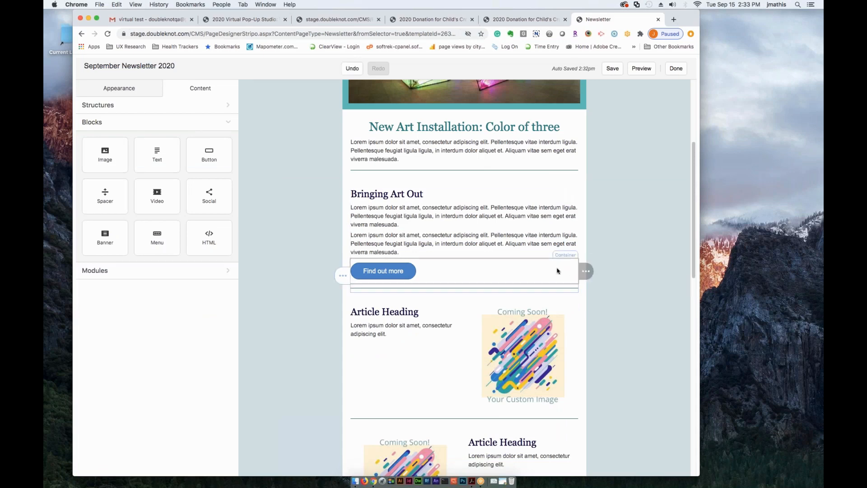
- Insert the Reg button module above the Find out more button in the Bringing Art Out article
left_click(97, 271)
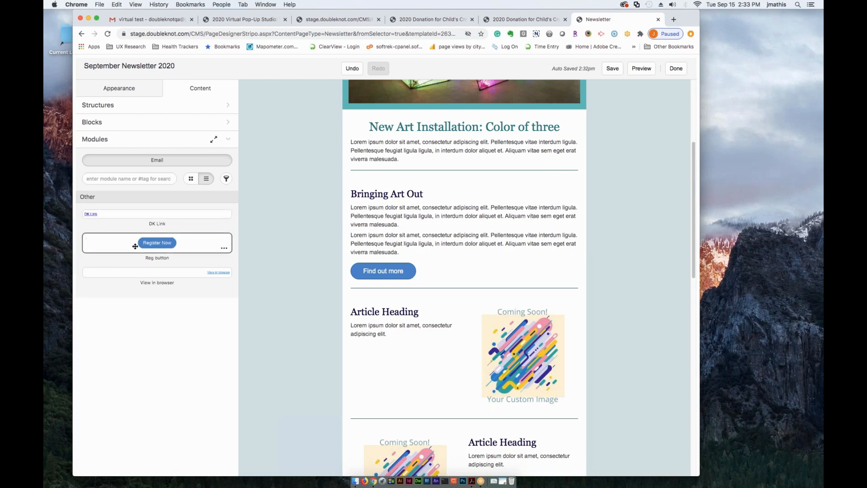
left_click_drag(161, 241, 374, 257)
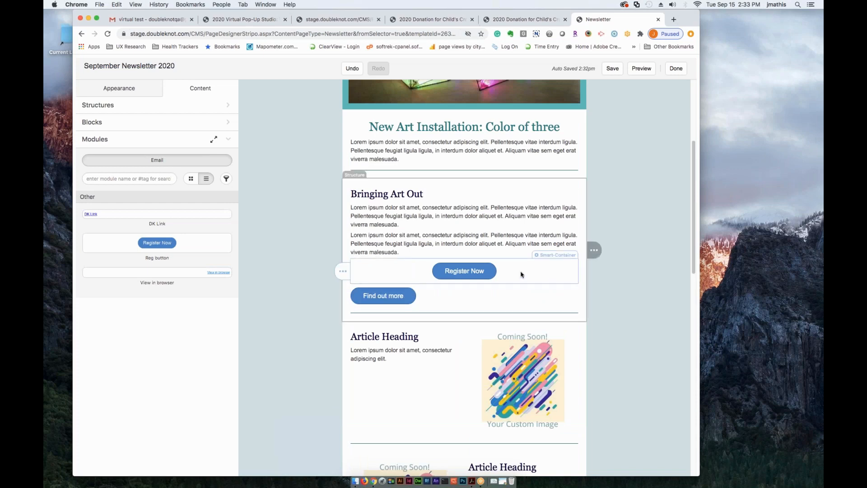
- Link the Register Now button to the 2020 Virtual Pop-Up Studio: Vintage Owl Cut Paper event, with the link name "Register for our Event!"
left_click(550, 257)
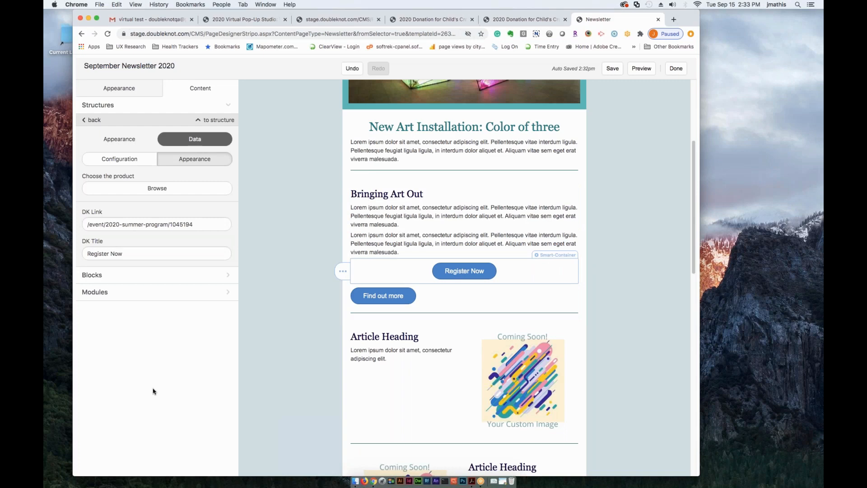
left_click(554, 295)
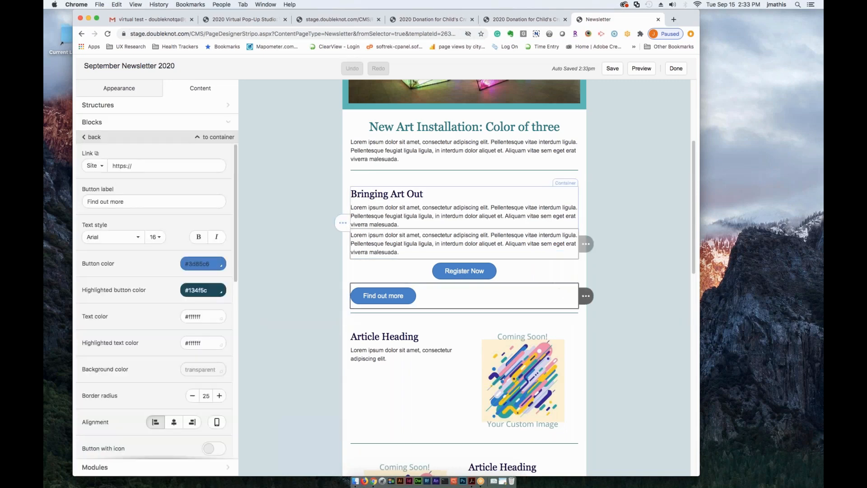
left_click(555, 257)
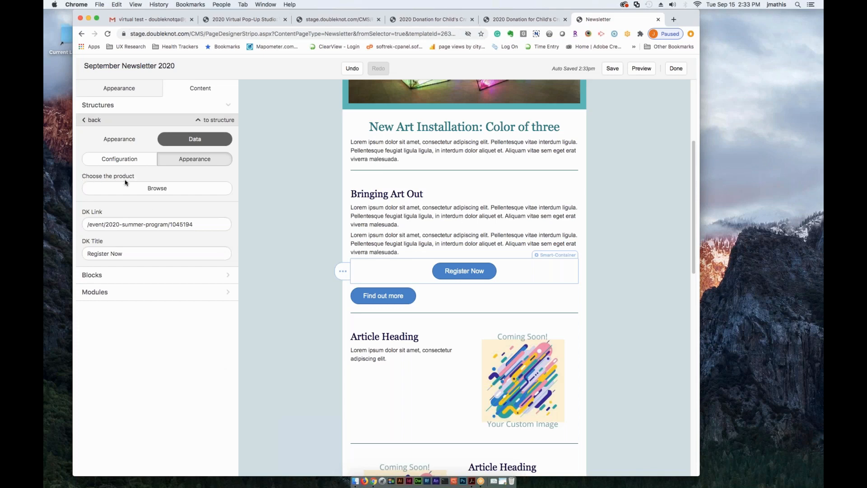
left_click(160, 192)
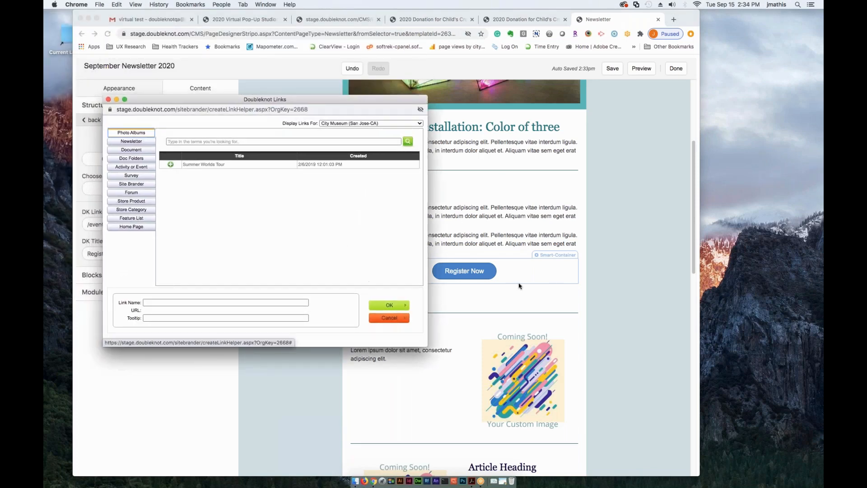
left_click(127, 168)
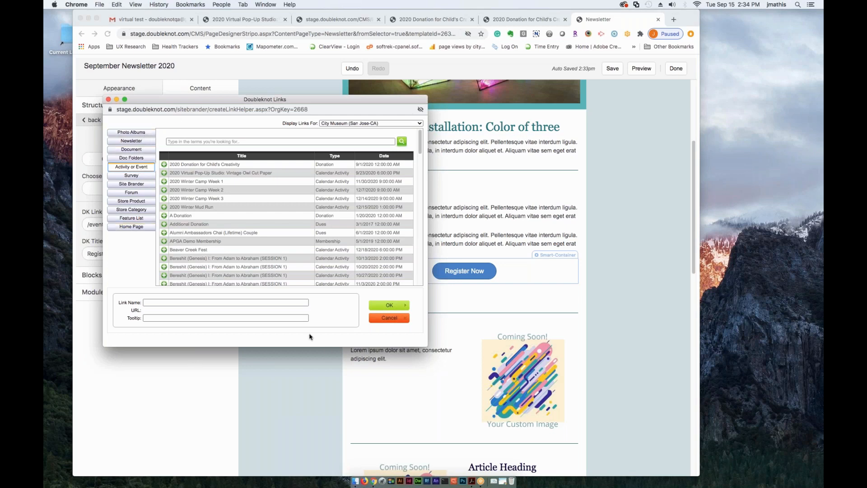
left_click(165, 167)
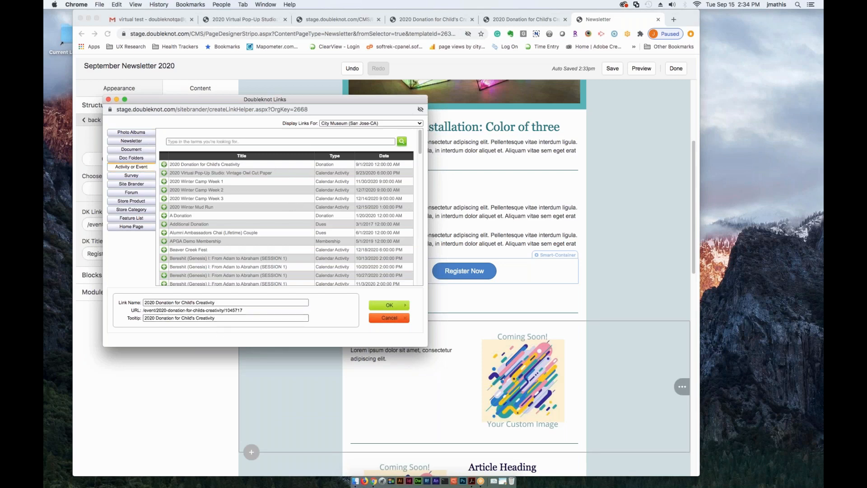
left_click_drag(232, 303, 144, 303)
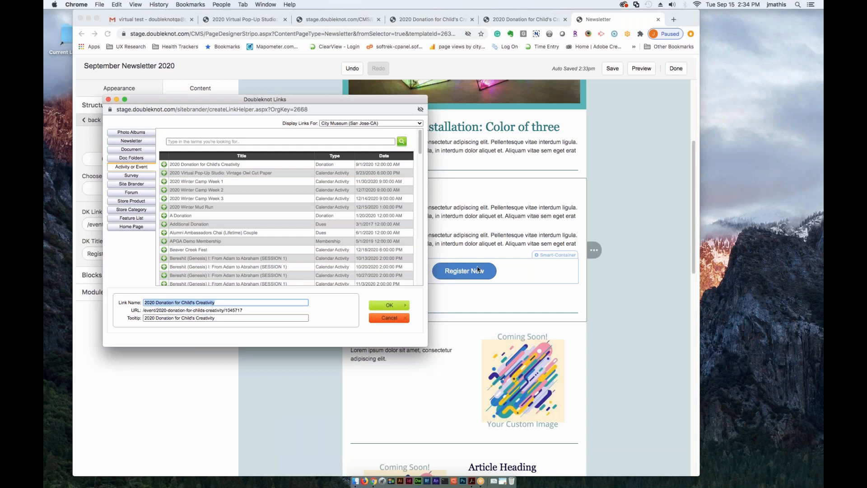
left_click(207, 173)
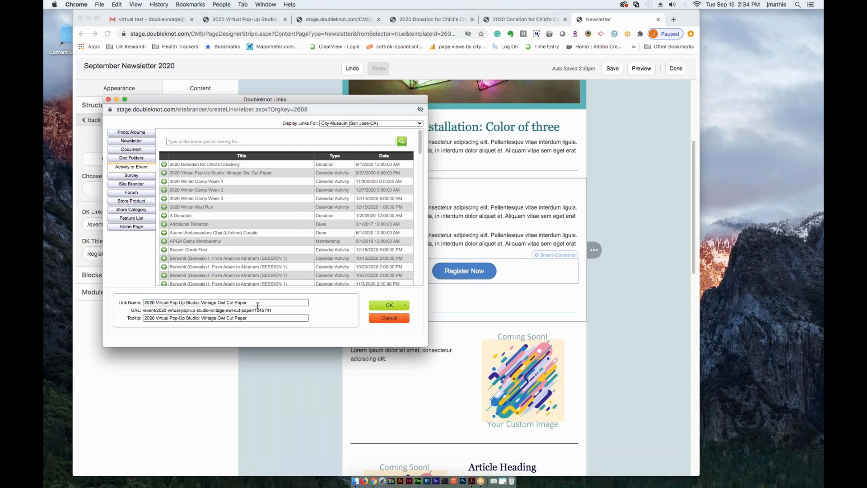
left_click_drag(252, 302, 144, 302)
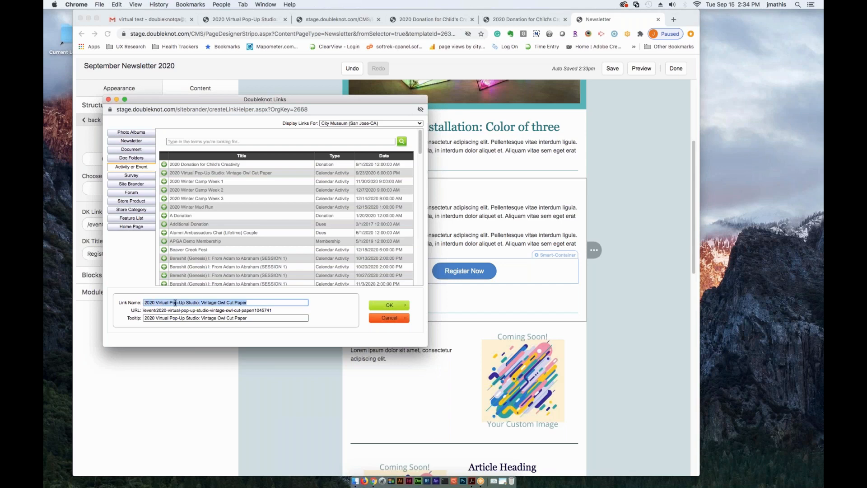
type("Register for our Event!")
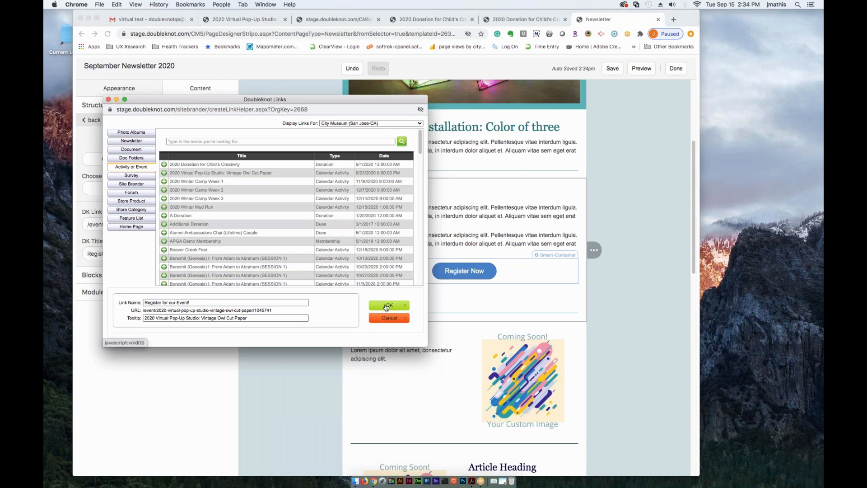
left_click(388, 305)
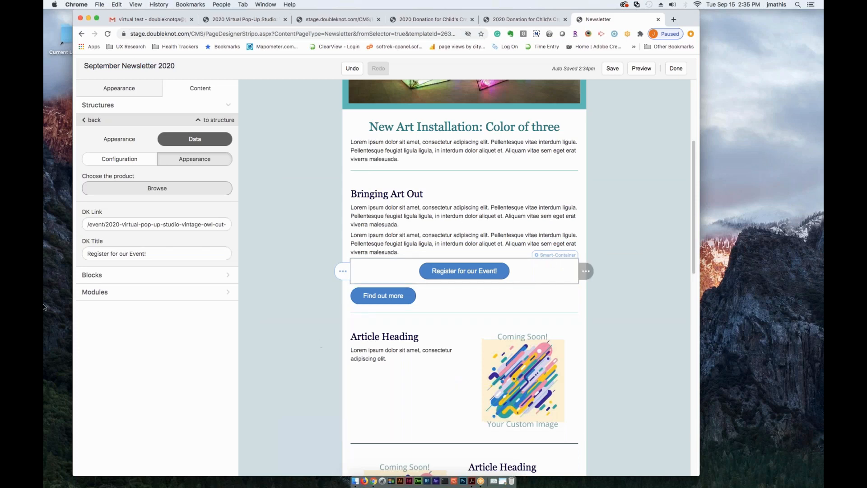
- Insert the DK Link module above the Find out more button, and delete it again
left_click(107, 291)
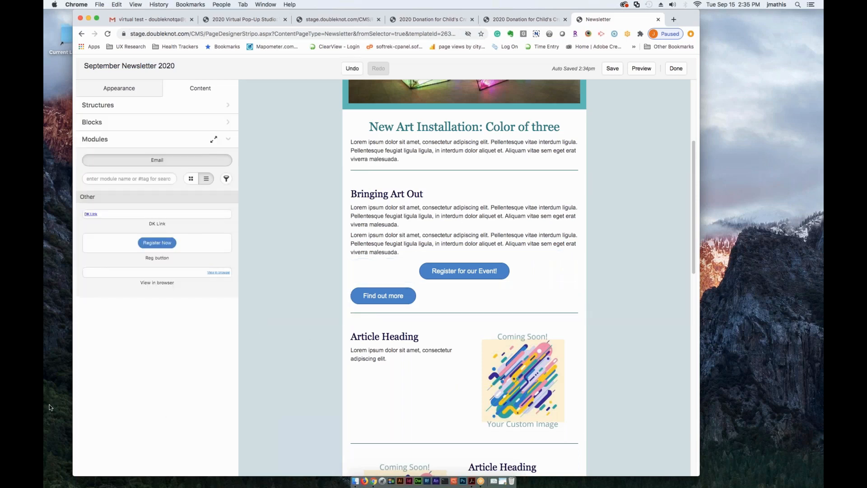
left_click_drag(175, 229, 451, 285)
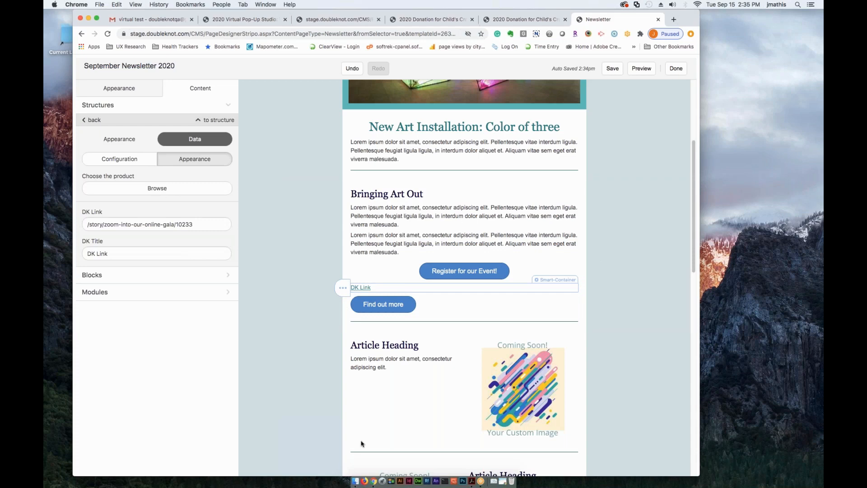
mouse_move(346, 290)
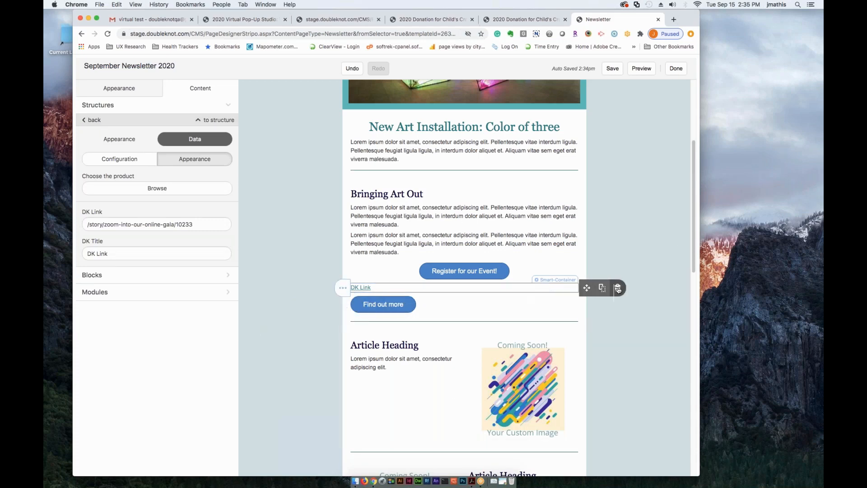
left_click(618, 288)
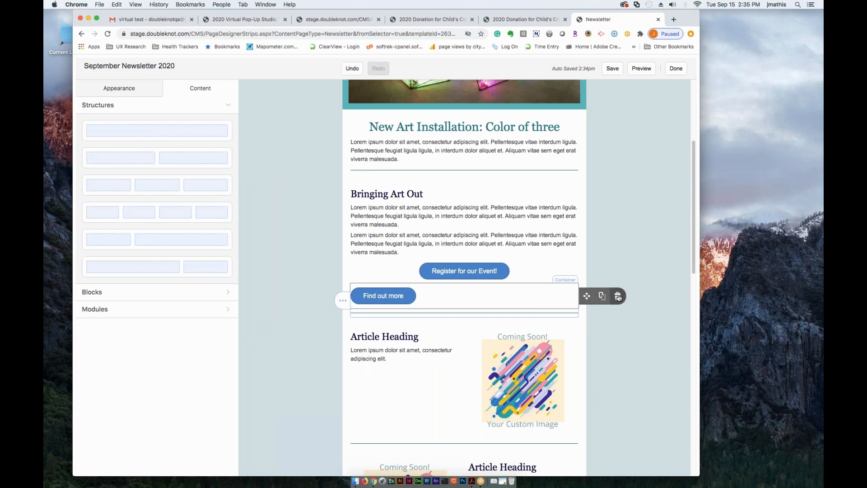
- Delete the Find out more button from the Bringing Art Out article
left_click(617, 296)
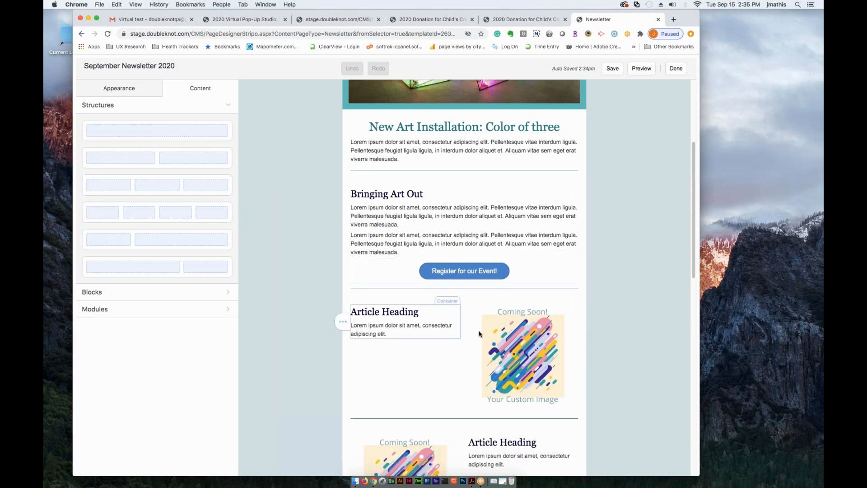
- Add a one-column structure above the City Art Museum logo header and place the View in browser module in it
scroll(594, 122, "up", 5)
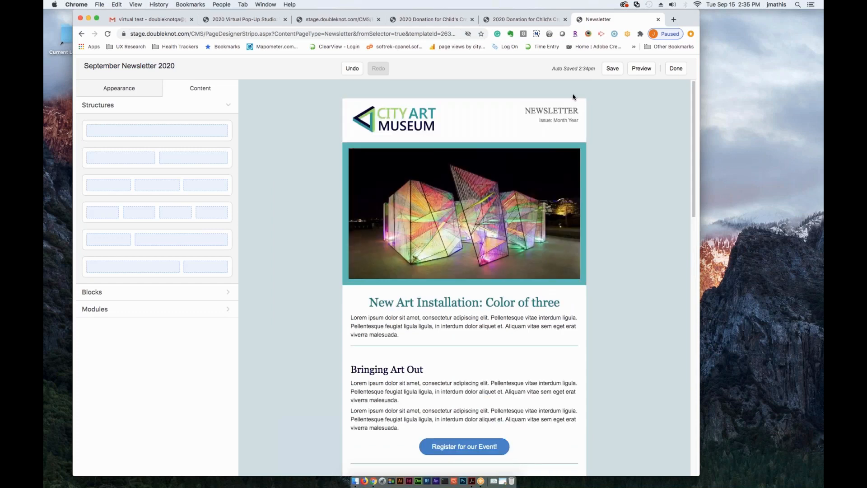
left_click(101, 307)
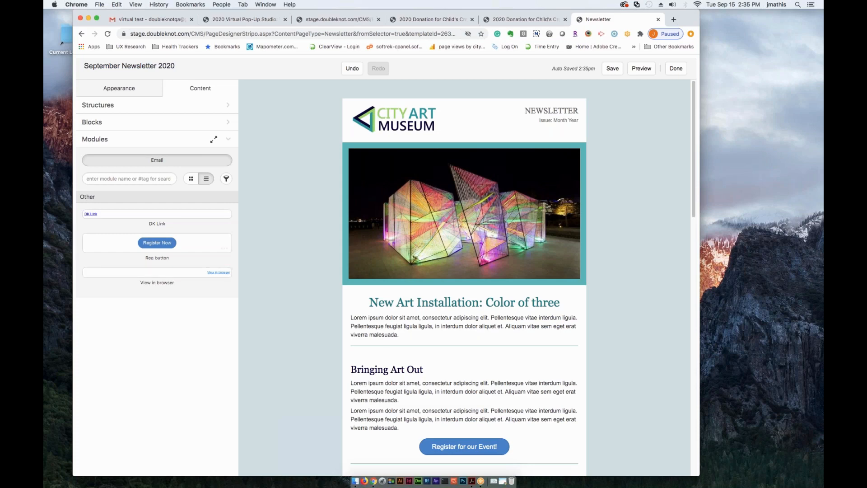
left_click_drag(122, 275, 219, 310)
left_click(104, 108)
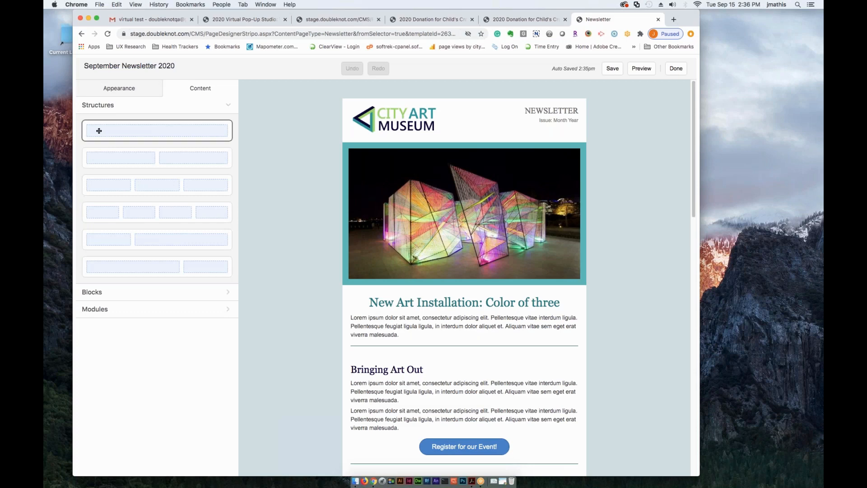
left_click_drag(161, 124, 464, 101)
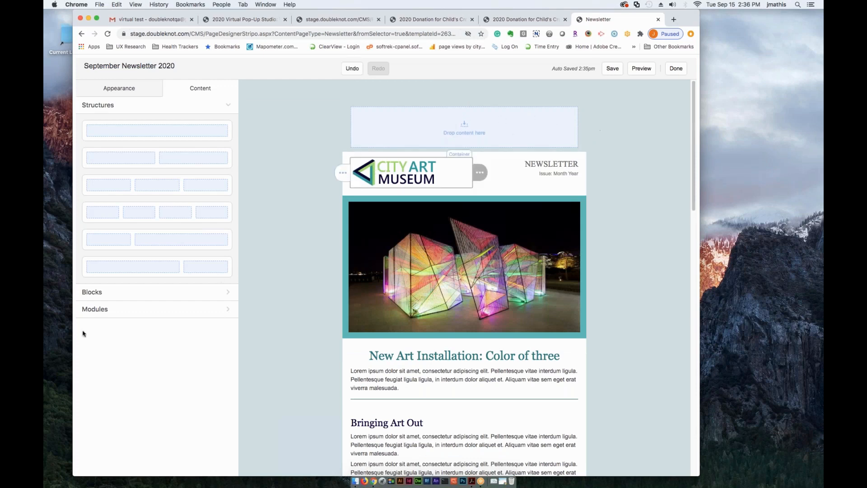
left_click(104, 309)
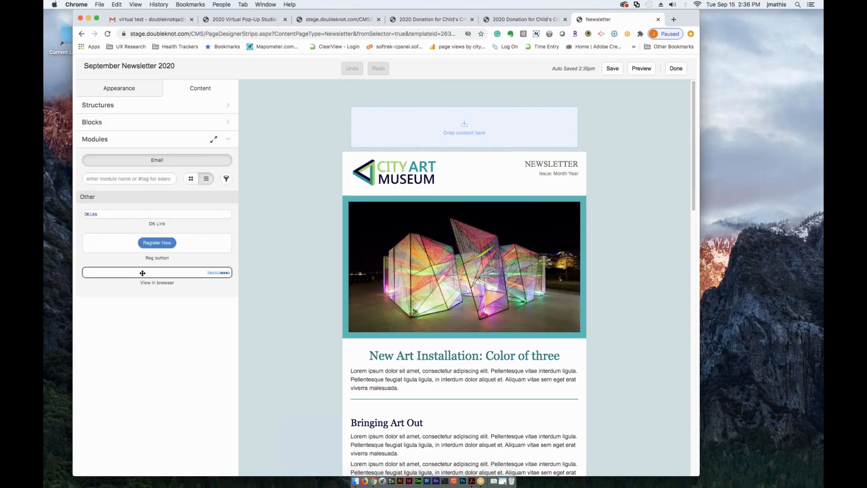
left_click_drag(402, 168, 507, 125)
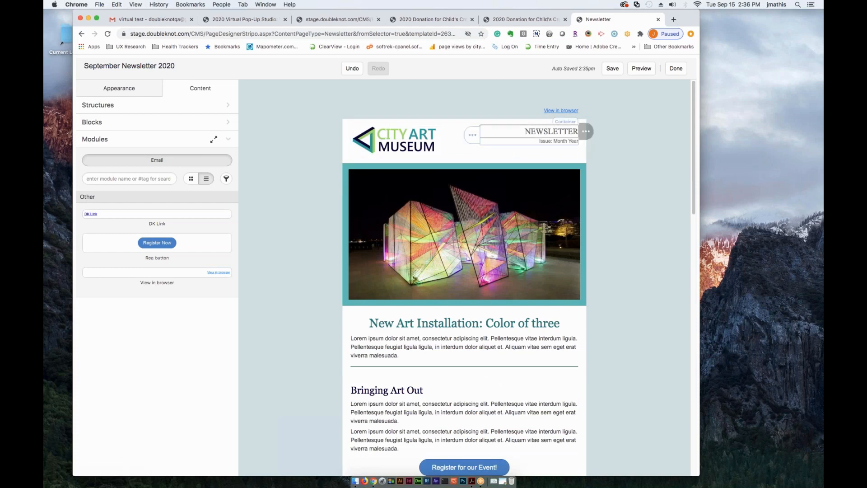
- Link the View in browser module to the September Newsletter 2020 newsletter, with the link name "View in browser"
left_click(543, 104)
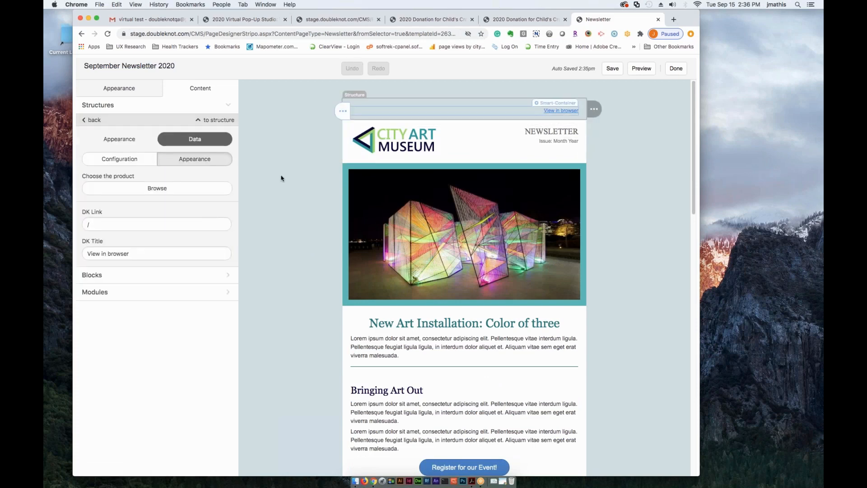
left_click(151, 188)
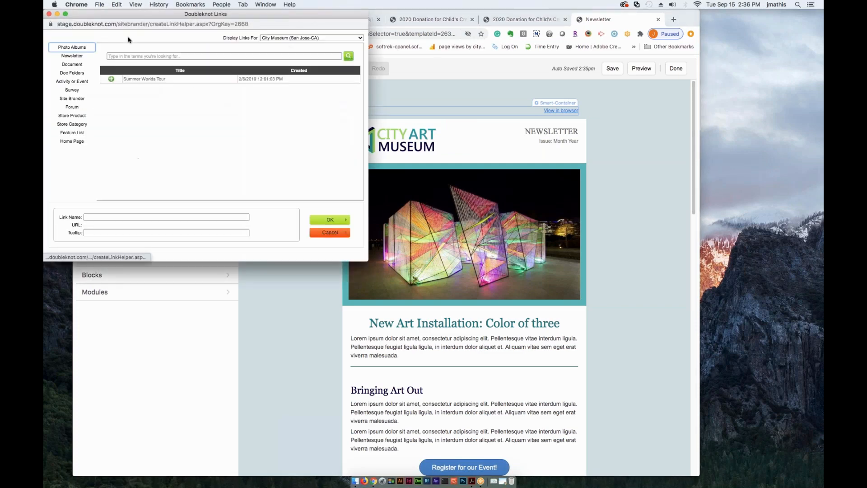
left_click(69, 56)
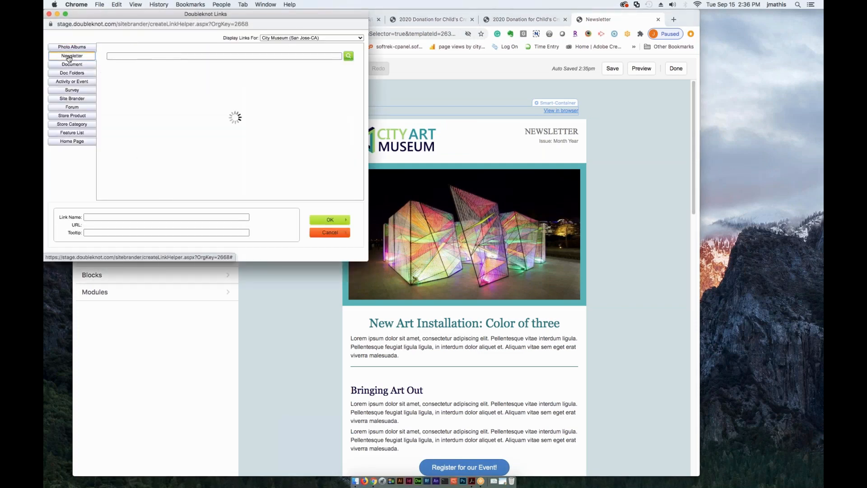
left_click_drag(200, 14, 276, 304)
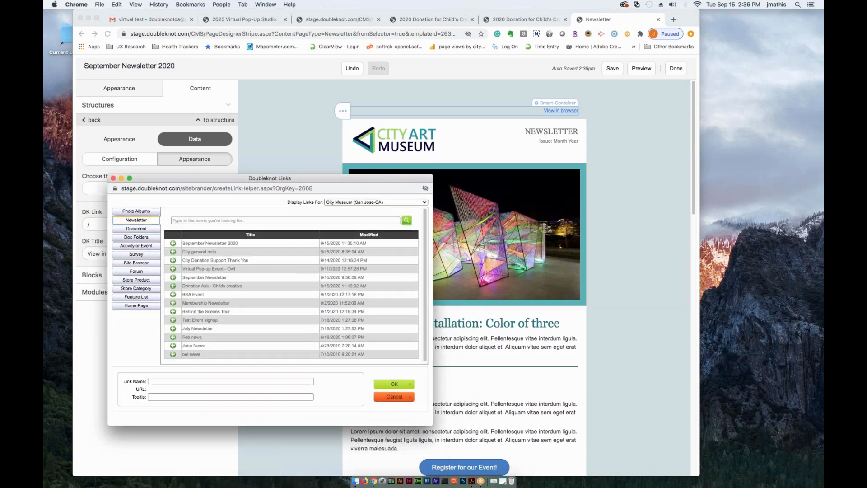
left_click(173, 244)
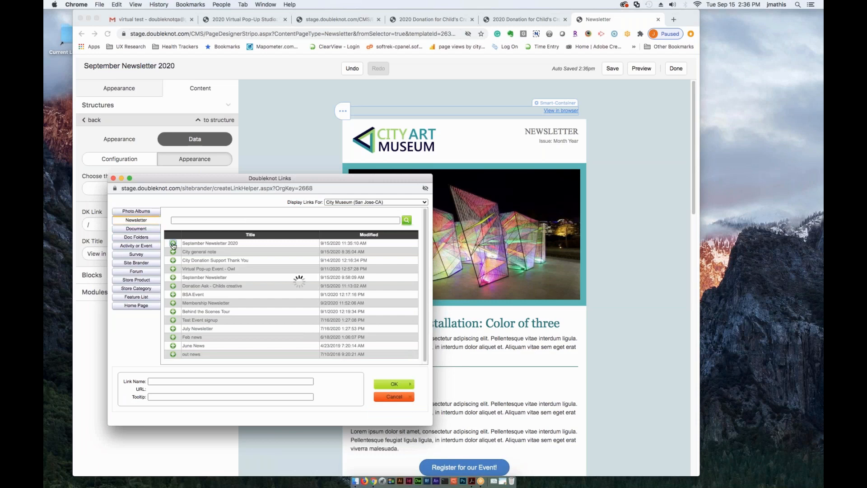
triple_click(153, 381)
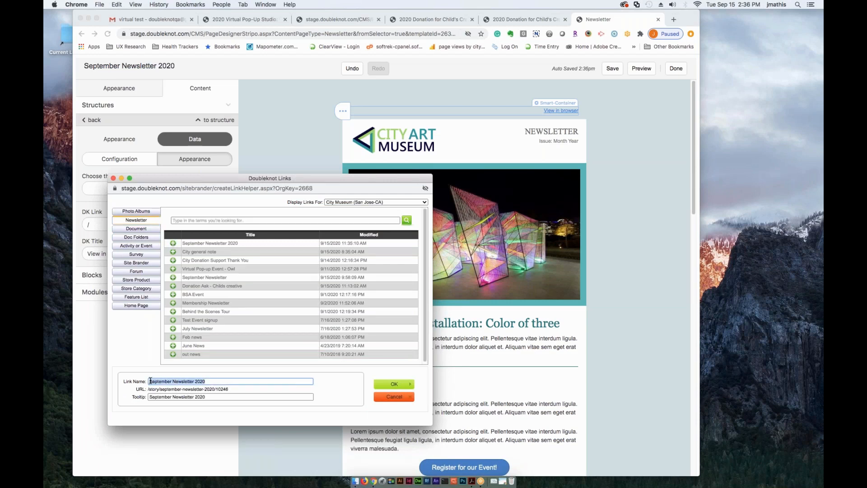
type("View in browser")
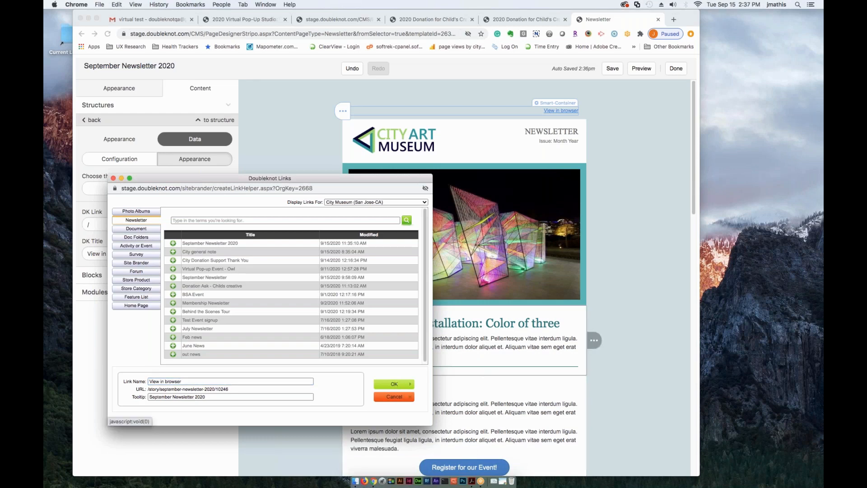
left_click(394, 383)
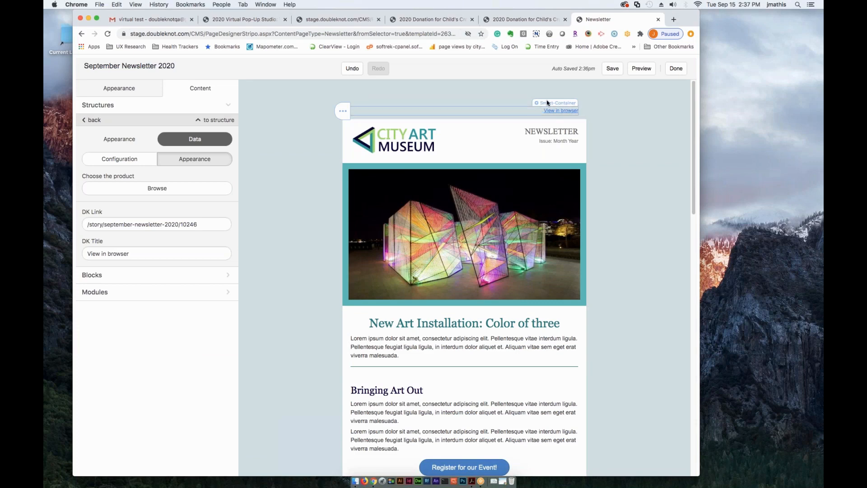
- Set the link color of the View in browser text to dark gray #666666
left_click(521, 111)
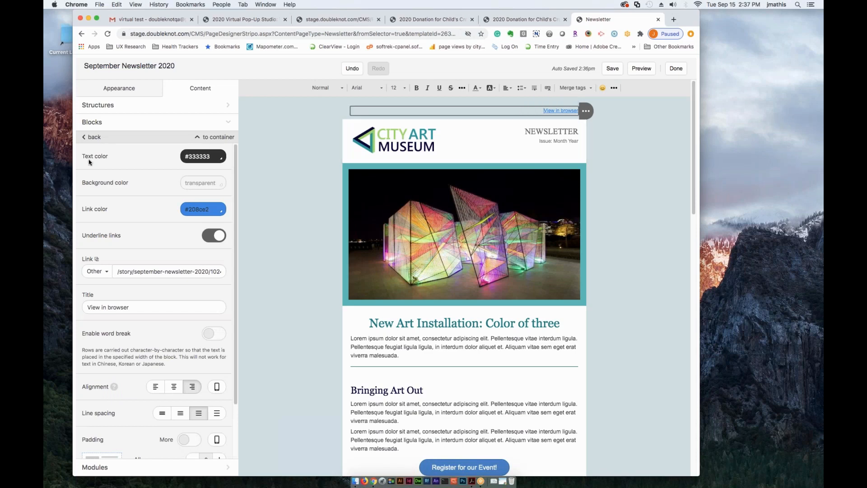
left_click(205, 211)
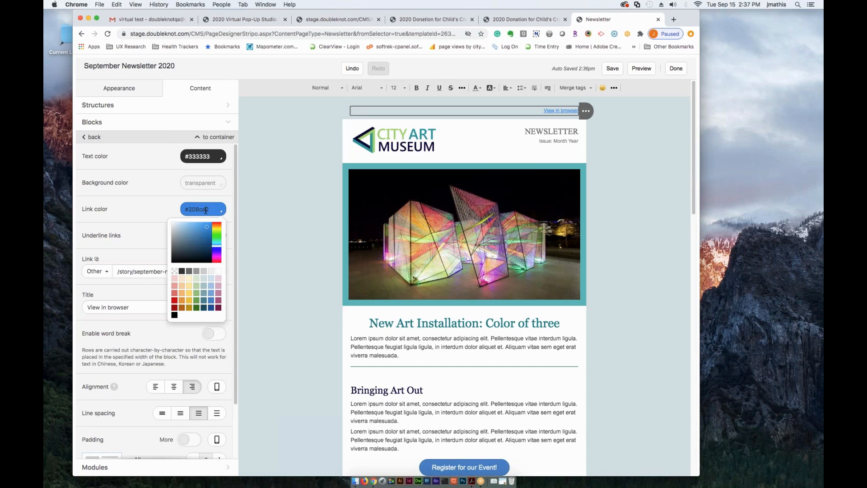
left_click(204, 272)
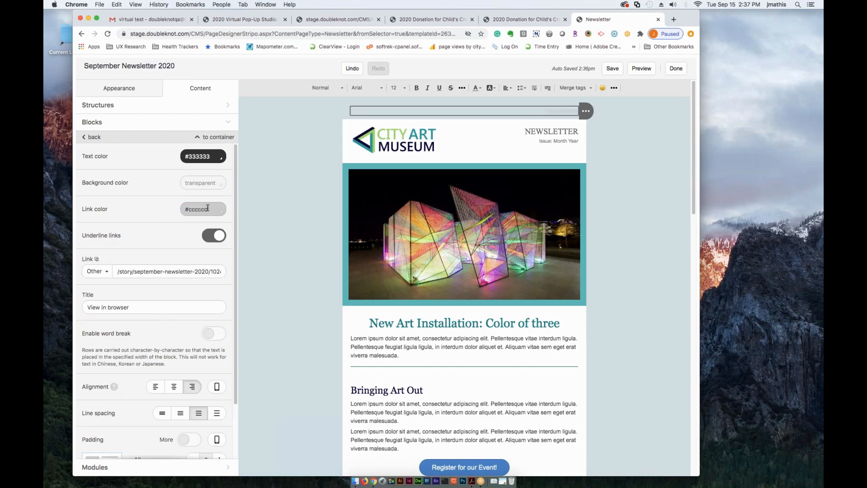
left_click(207, 208)
left_click(191, 272)
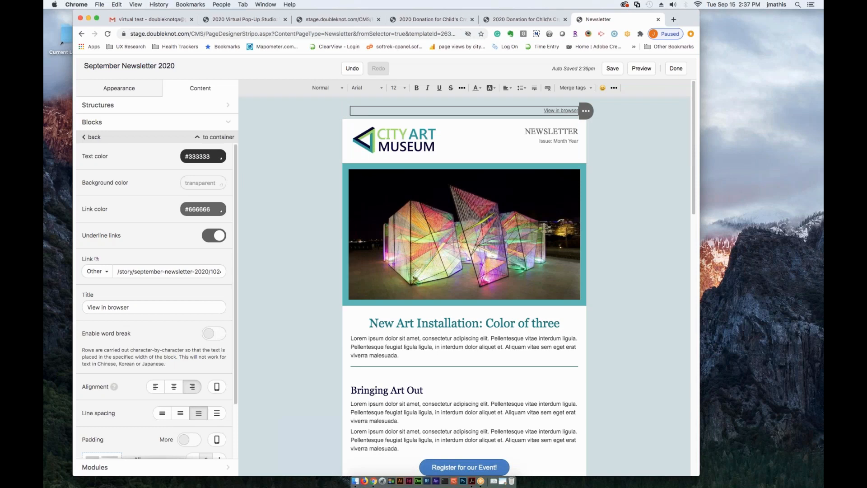
- Set the padding on all sides of the View in browser text to 5
scroll(212, 406, "down", 3)
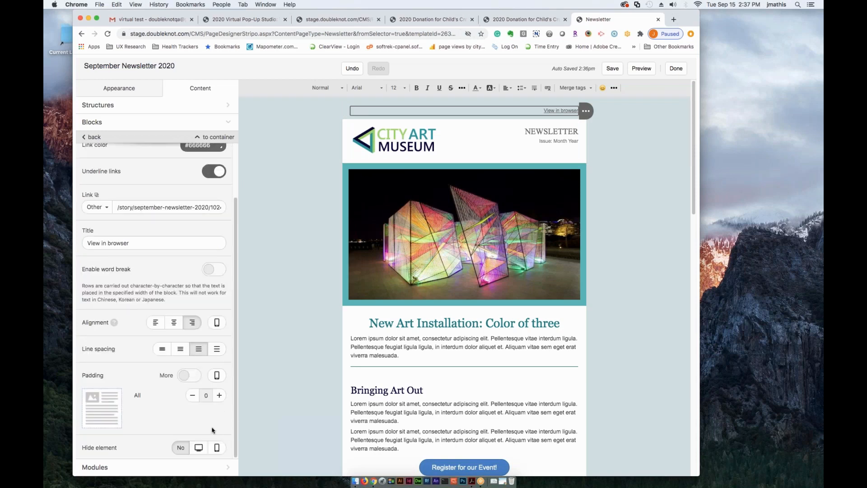
left_click(218, 395)
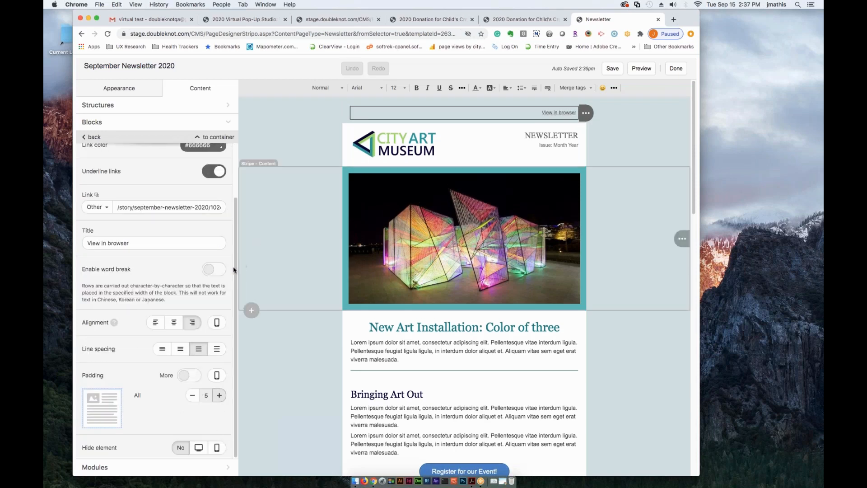
scroll(239, 228, "up", 1)
scroll(235, 215, "up", 3)
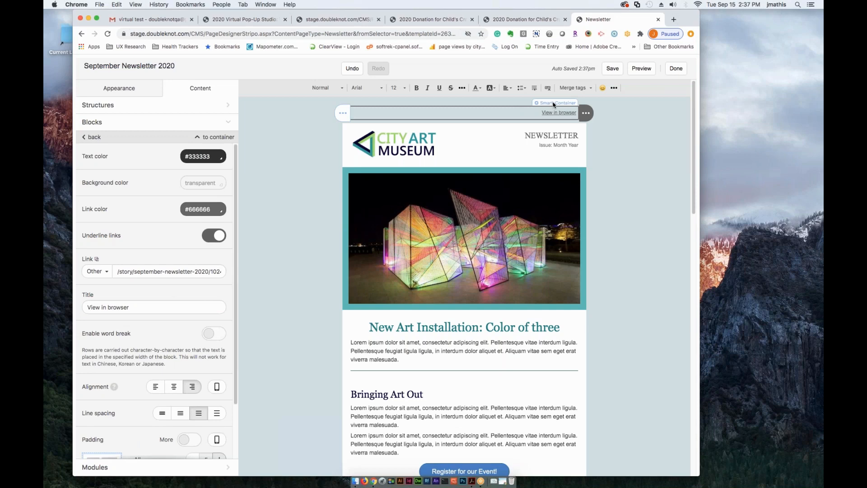
- Open the data settings of the smart container holding the View in browser link
left_click(554, 103)
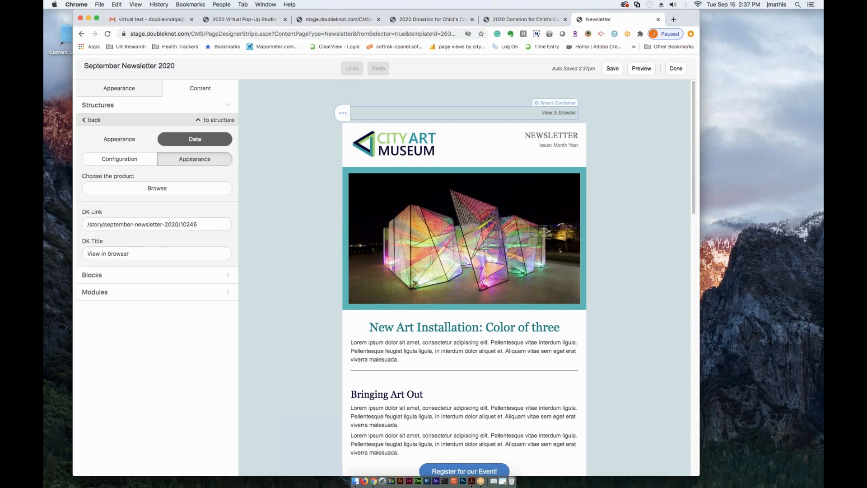
left_click(192, 185)
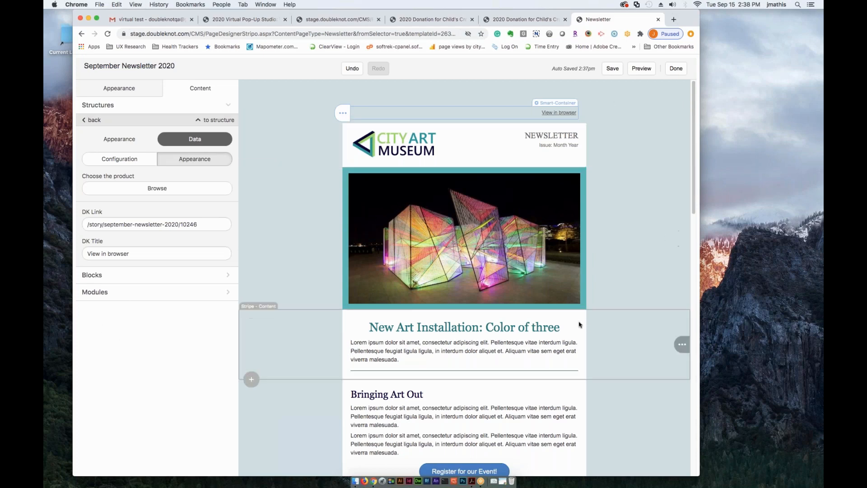
scroll(579, 326, "down", 1)
scroll(577, 325, "down", 5)
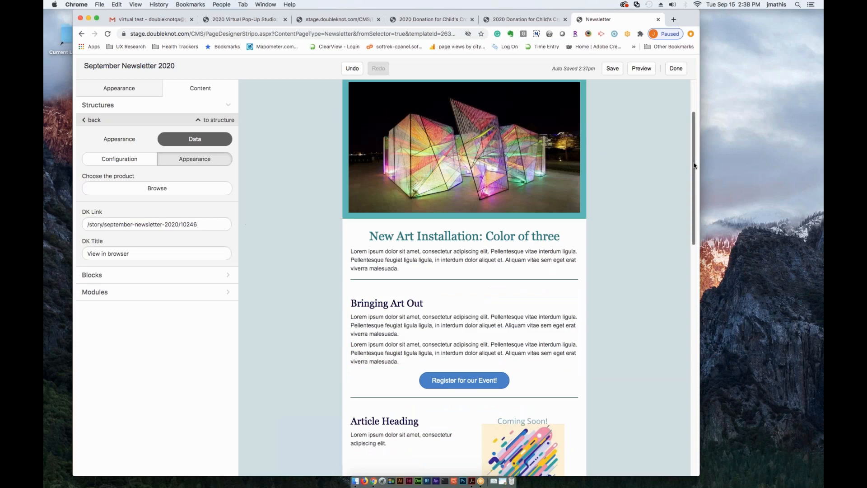
scroll(563, 196, "up", 3)
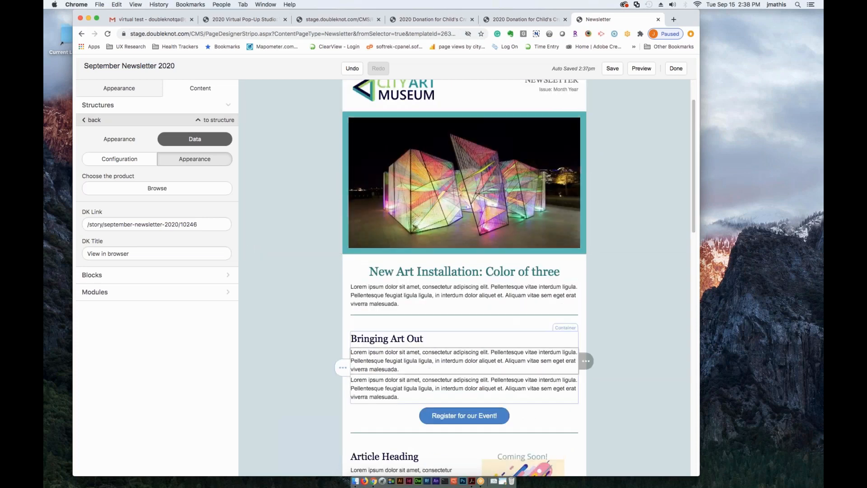
scroll(491, 412, "down", 2)
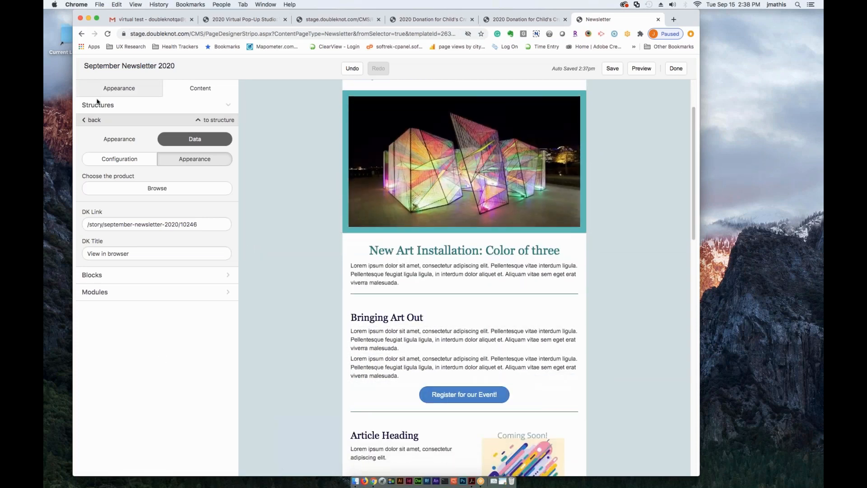
- Set the line thickness of the spacer below the New Art Installation article to 4
left_click(103, 280)
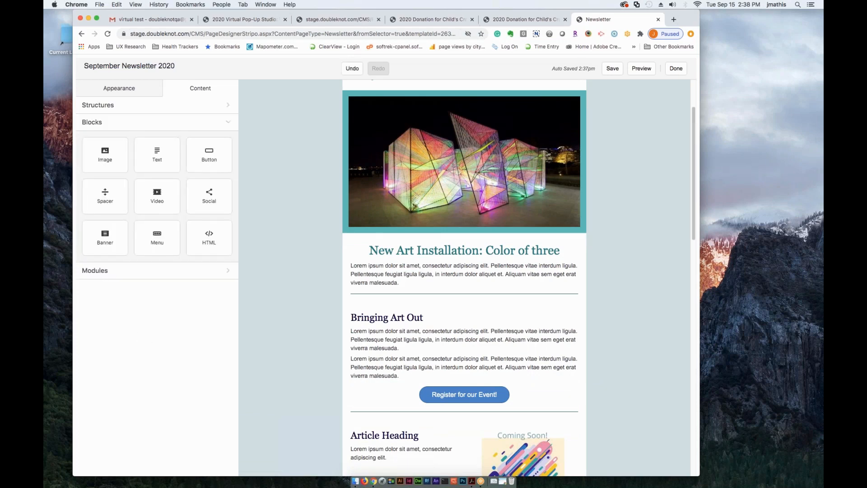
left_click_drag(98, 197, 451, 289)
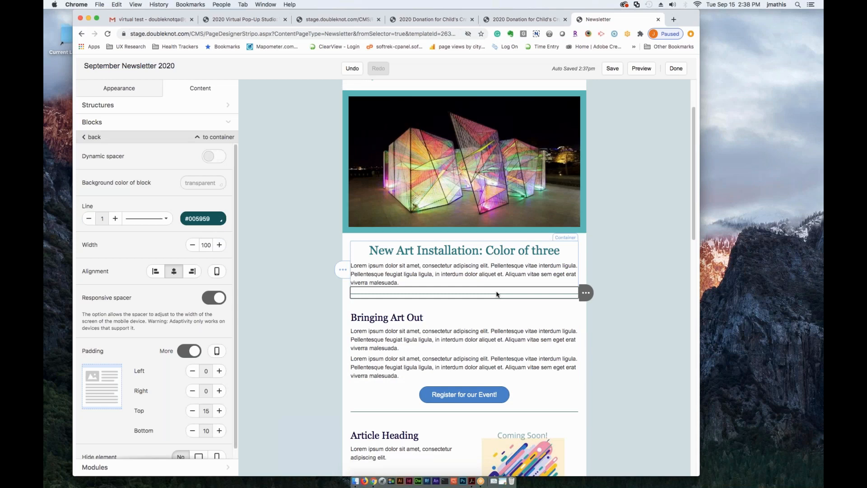
left_click(115, 219)
left_click(115, 218)
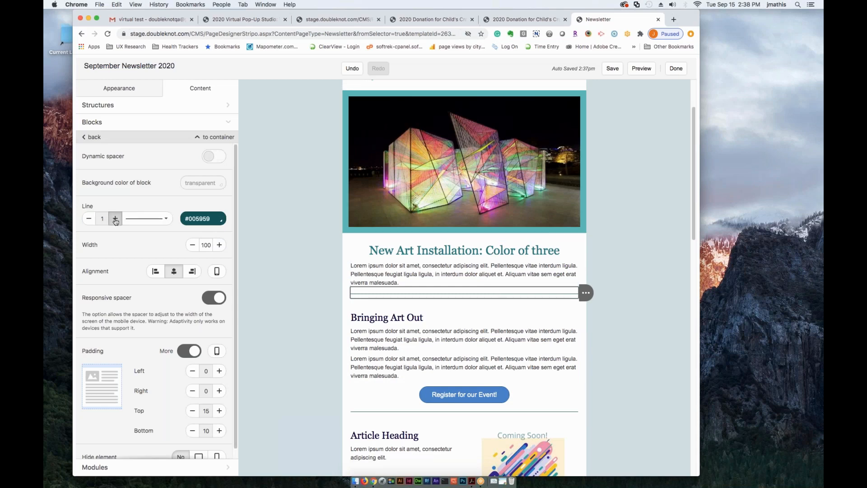
left_click(116, 218)
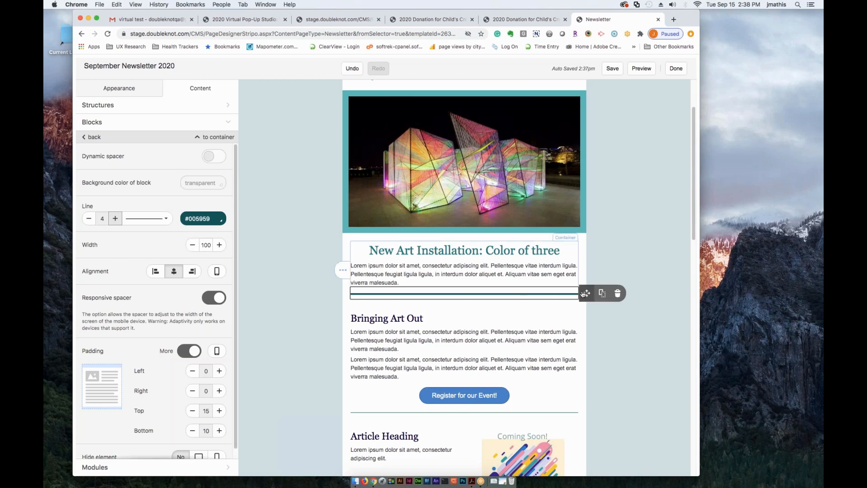
- Set the width of the spacer line below the New Art Installation article to 50 and leave its settings
double_click(208, 241)
type("50")
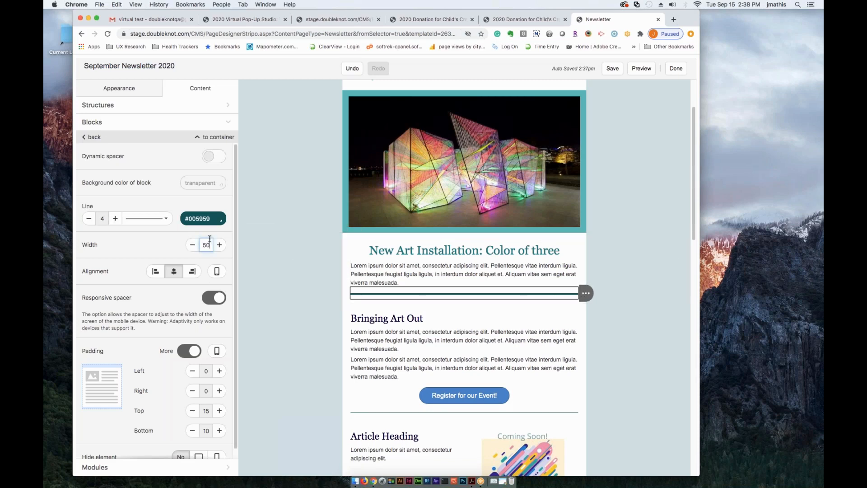
left_click(136, 240)
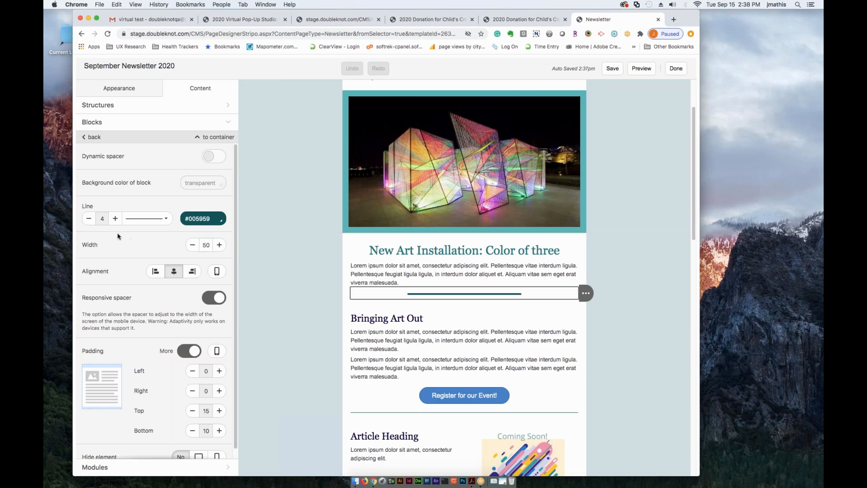
scroll(540, 379, "down", 4)
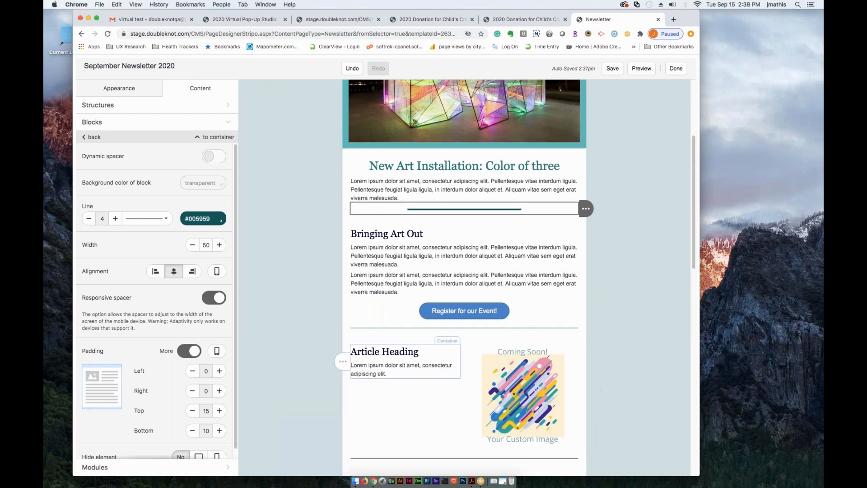
scroll(534, 222, "down", 2)
scroll(188, 304, "down", 1)
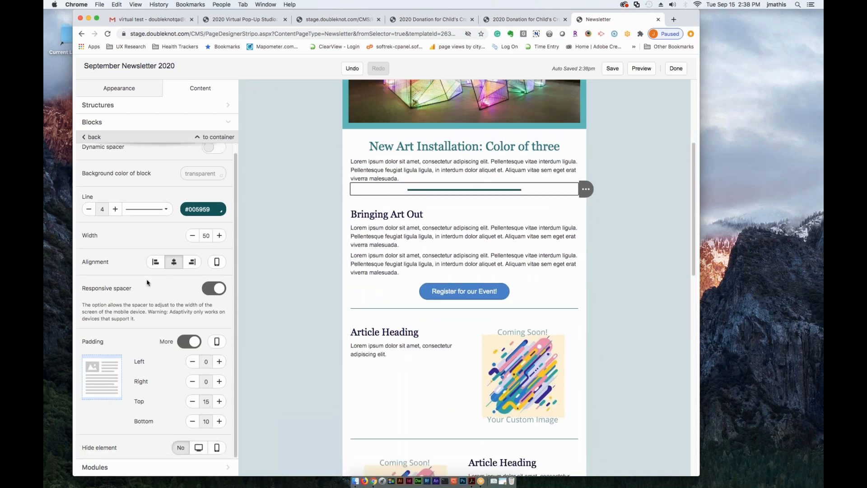
scroll(145, 275, "up", 1)
left_click(94, 137)
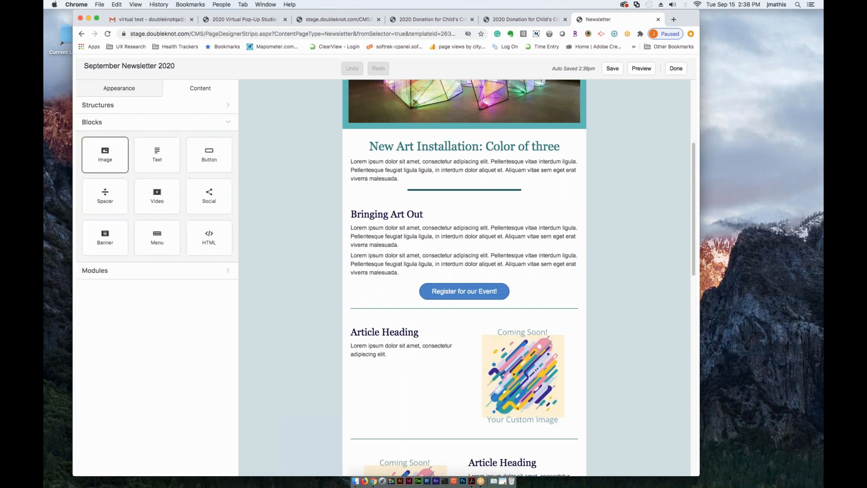
- Delete the stripe below the Register for our Event! button that has its article heading beside a right-hand placeholder image
left_click(405, 354)
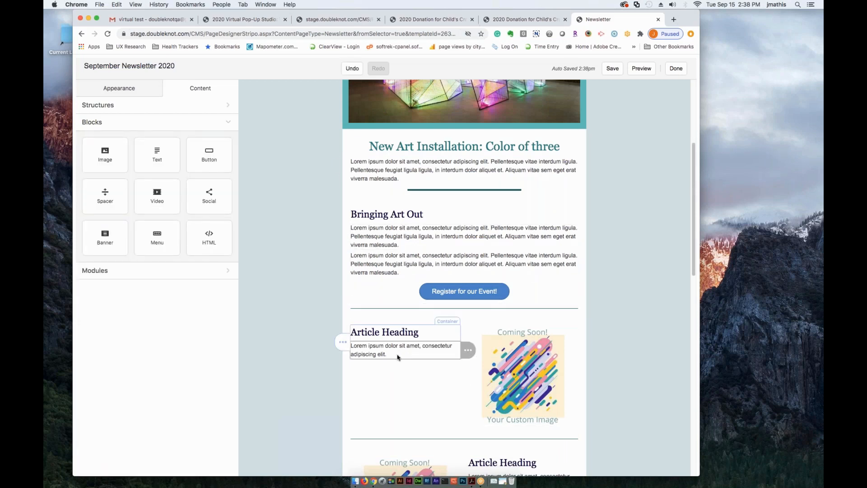
scroll(361, 271, "down", 5)
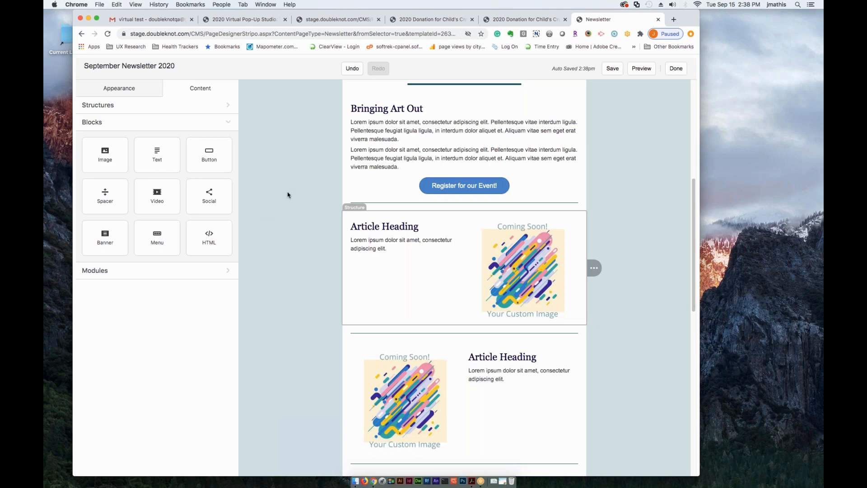
left_click(313, 249)
left_click(313, 250)
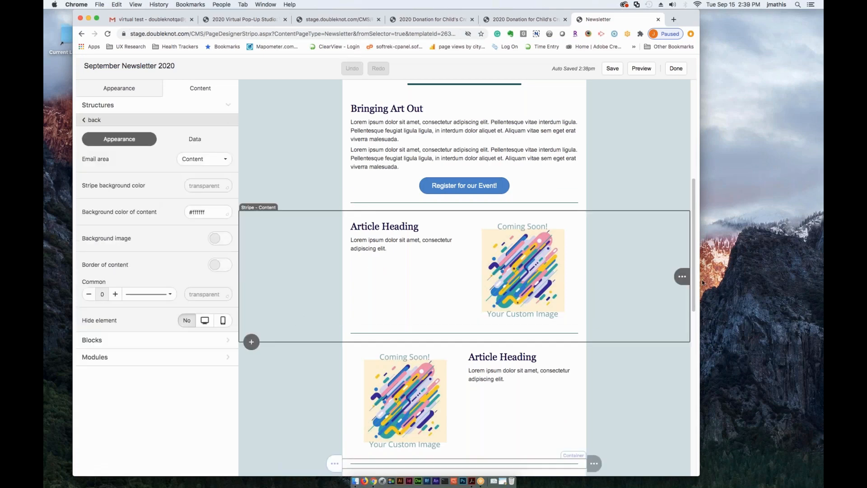
mouse_move(683, 281)
left_click(636, 279)
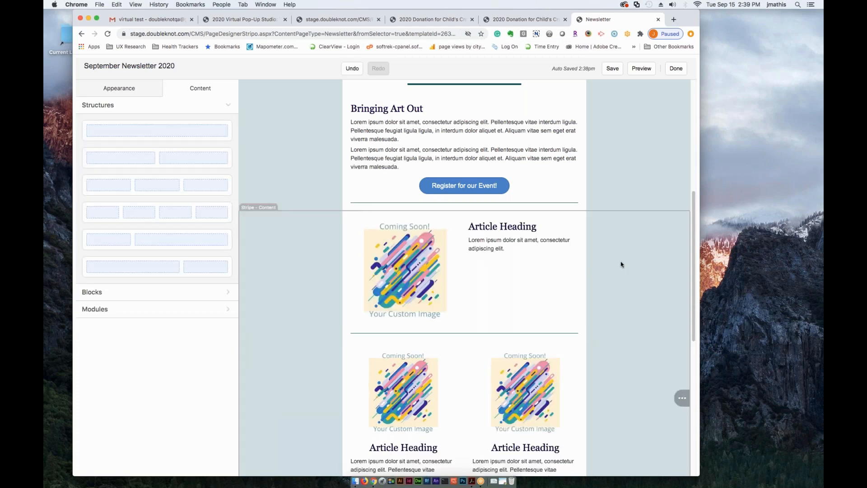
- Delete the two-column structure that has the placeholder image to the left of the Article Heading text
scroll(480, 352, "down", 1)
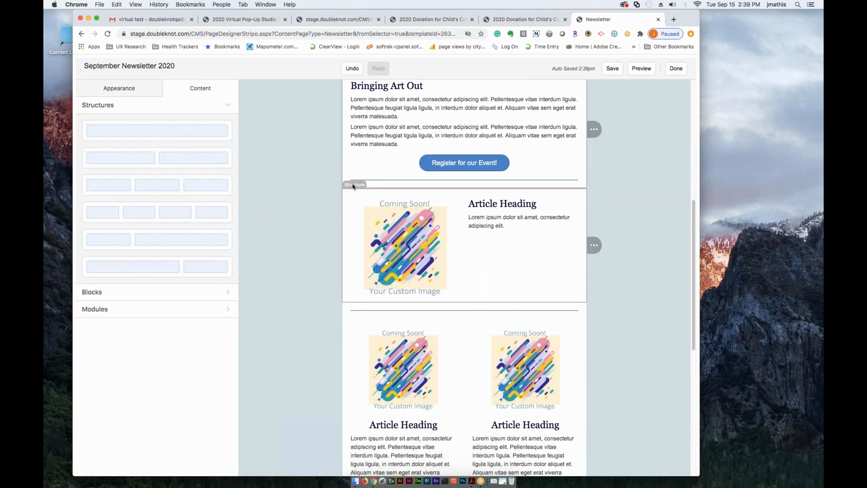
left_click(354, 185)
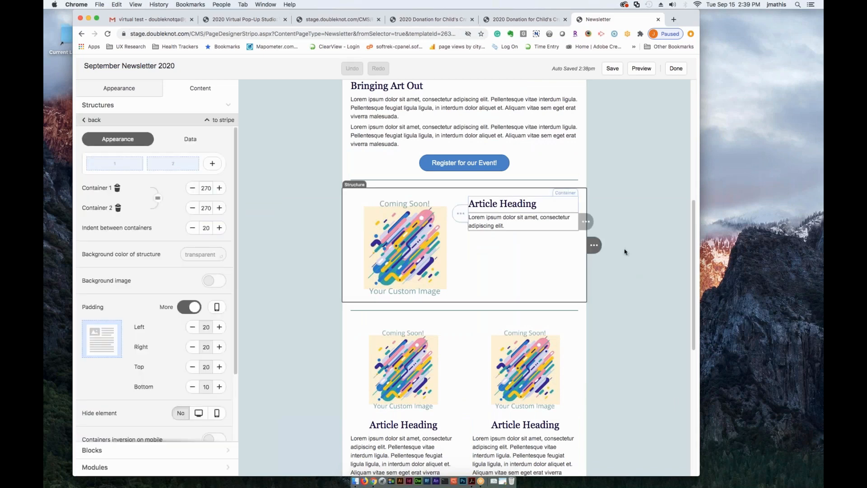
mouse_move(593, 244)
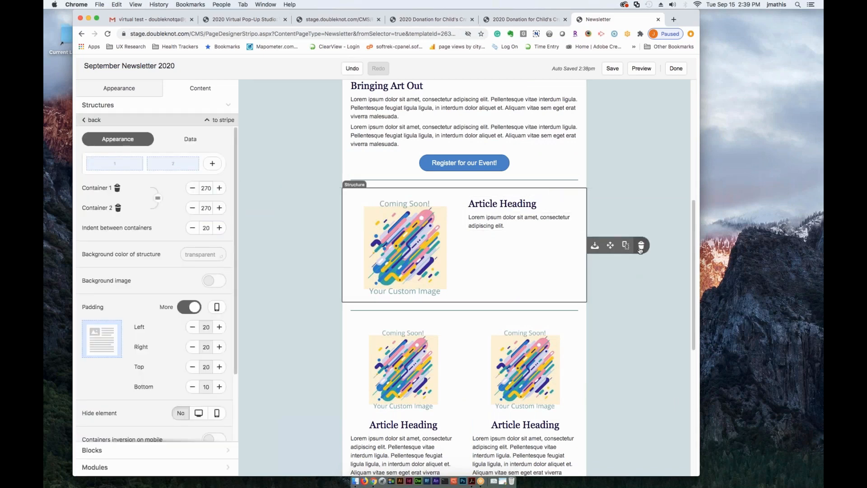
left_click(641, 246)
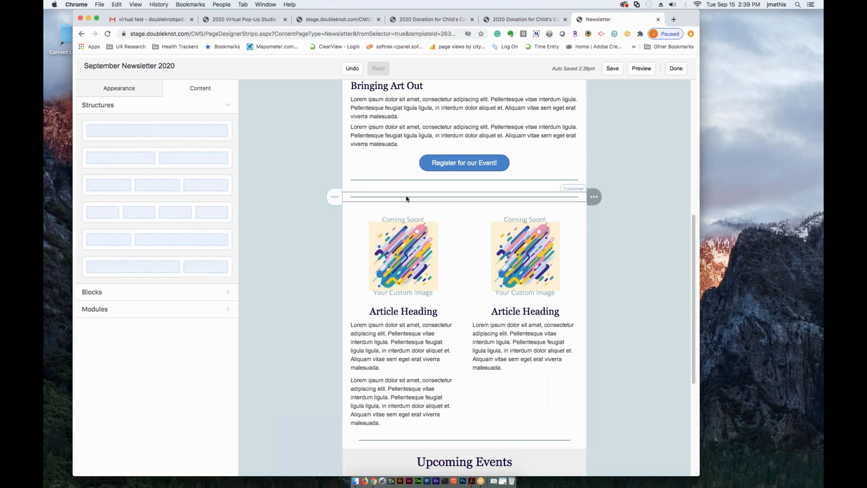
- Delete the leftover spacer line above the two side-by-side placeholder articles
left_click(410, 199)
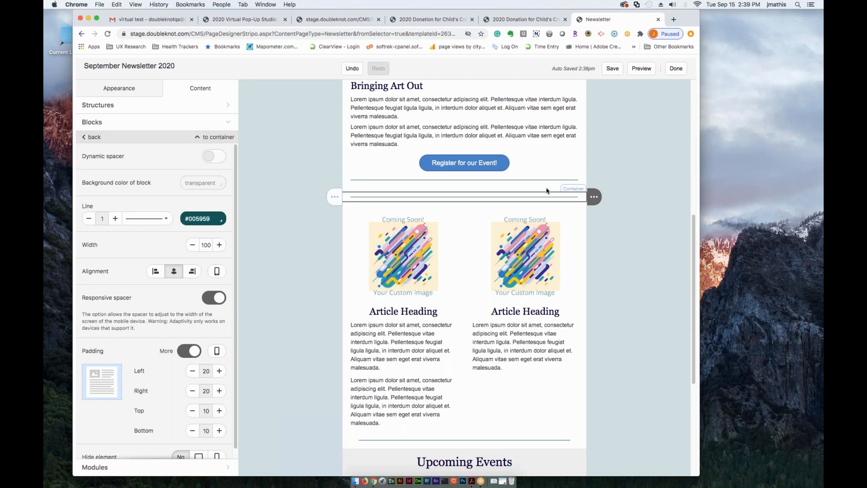
mouse_move(594, 196)
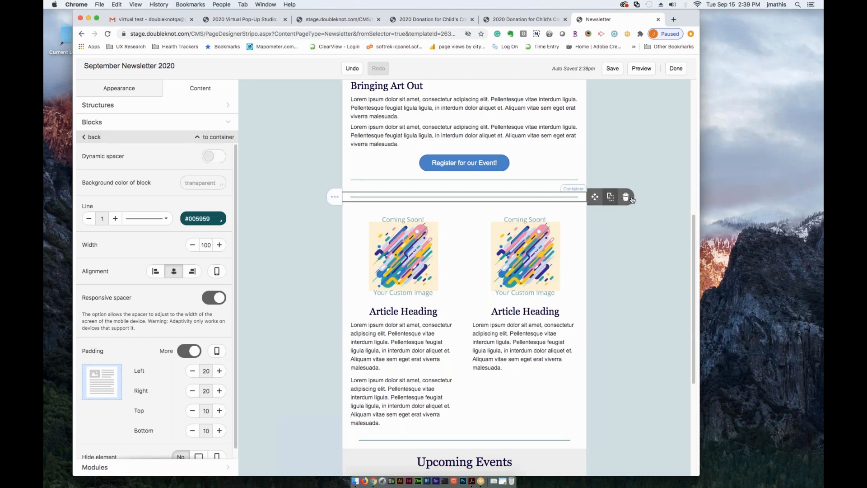
left_click(625, 197)
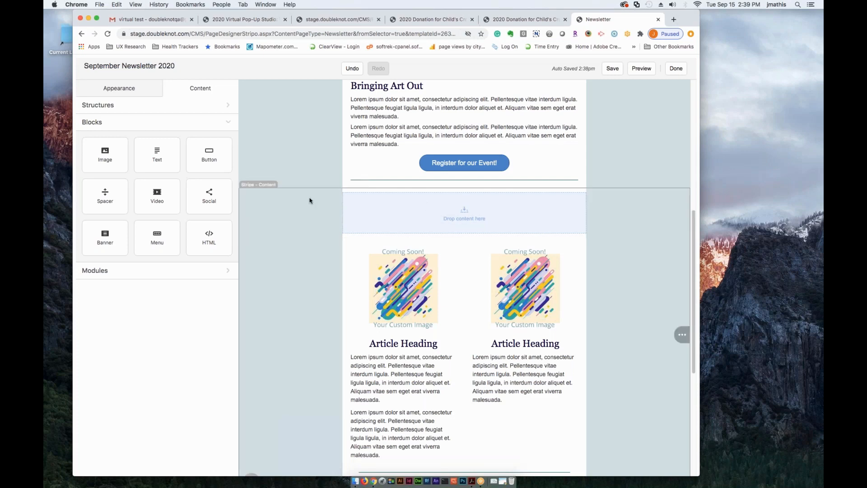
- Delete the empty structure between the Register for our Event! section and the two side-by-side articles
left_click(373, 200)
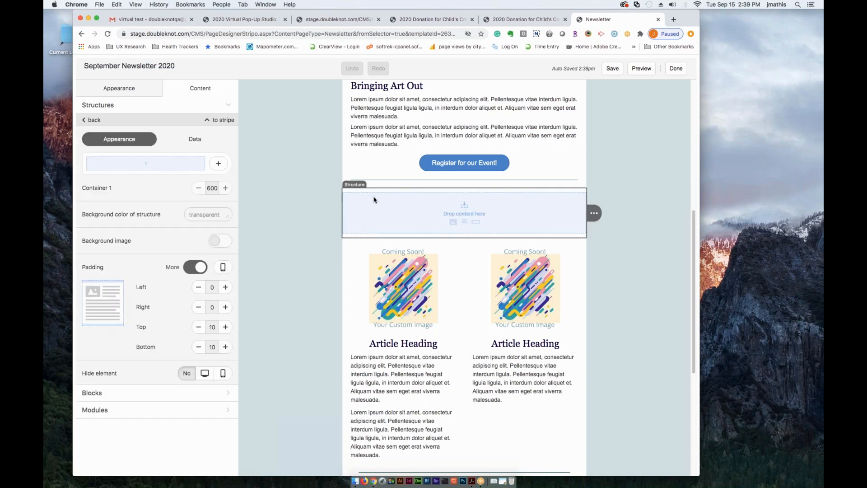
left_click(374, 199)
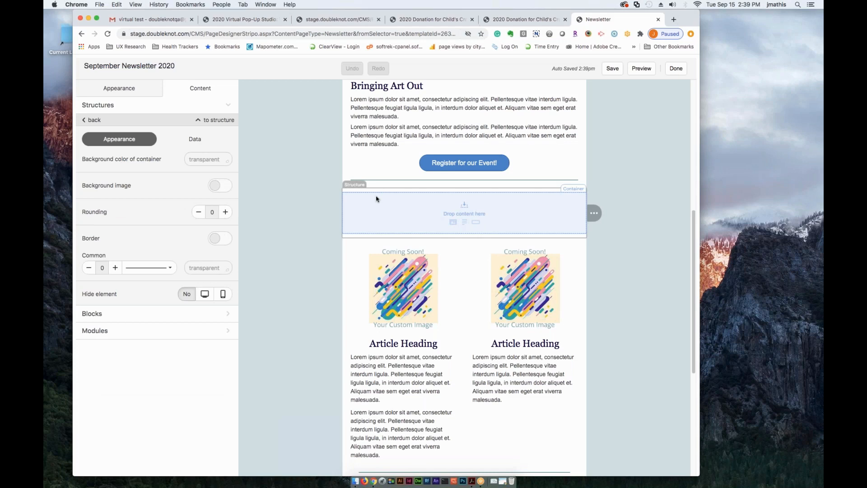
left_click(350, 184)
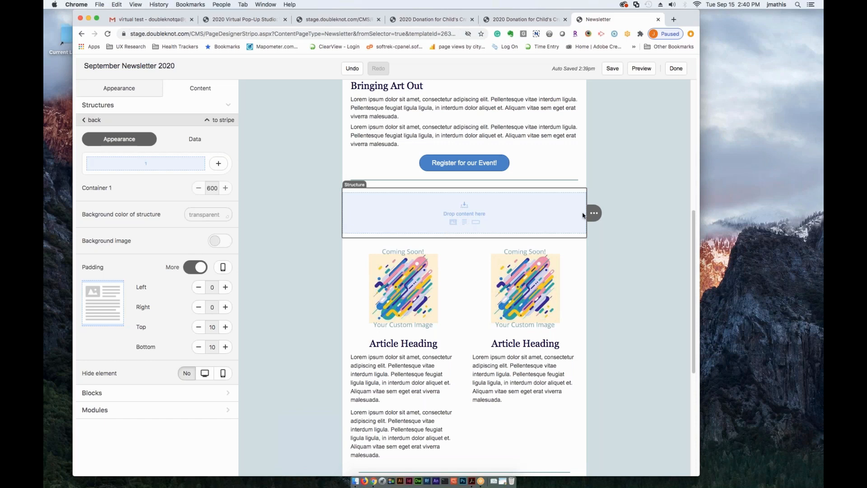
left_click(642, 213)
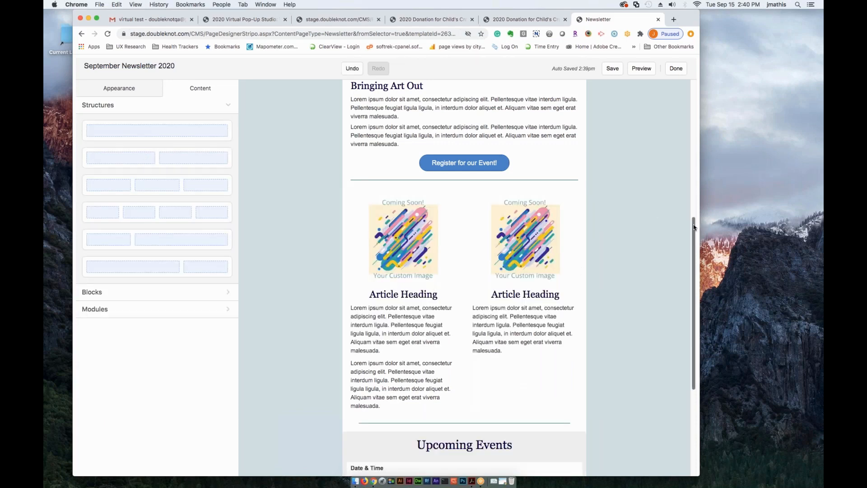
scroll(695, 271, "down", 5)
left_click_drag(695, 305, 693, 327)
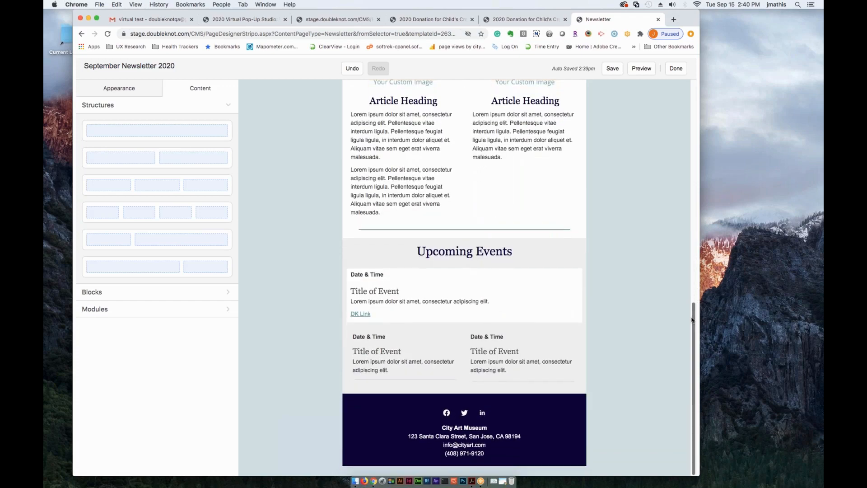
scroll(680, 217, "up", 15)
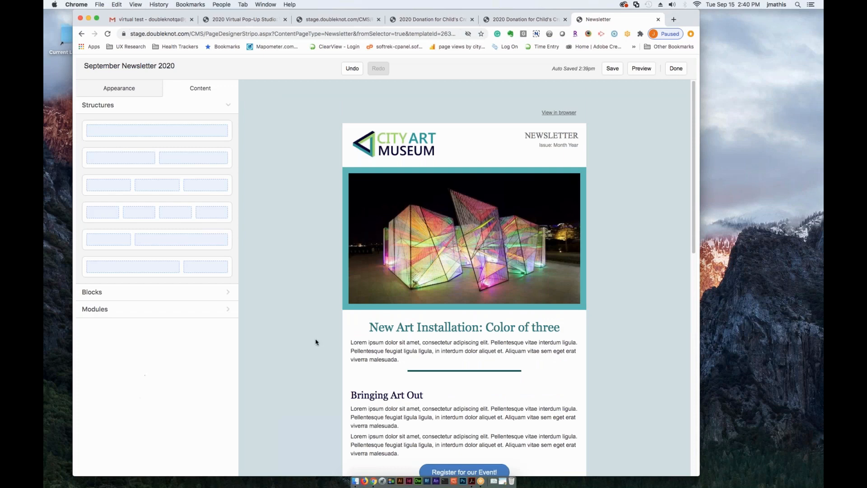
scroll(334, 361, "down", 2)
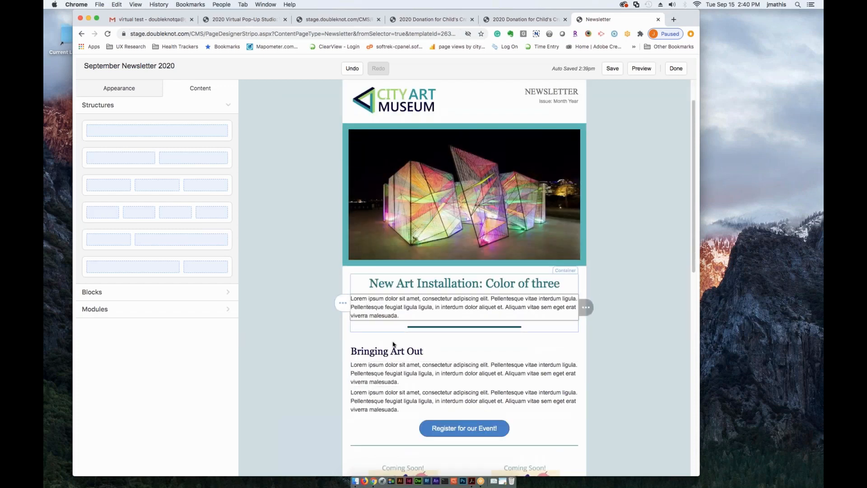
- Add a line reading "Dear" followed by the First Name merge tag above the paragraph under the New Art Installation heading
left_click(348, 303)
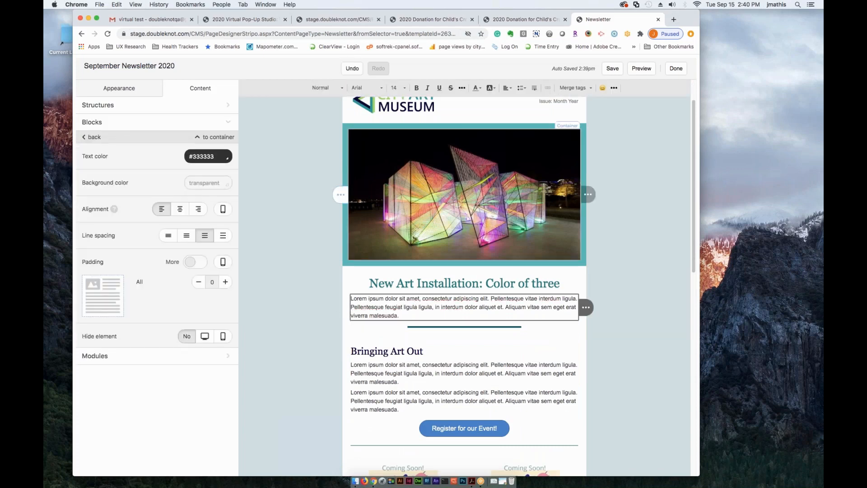
key("Return")
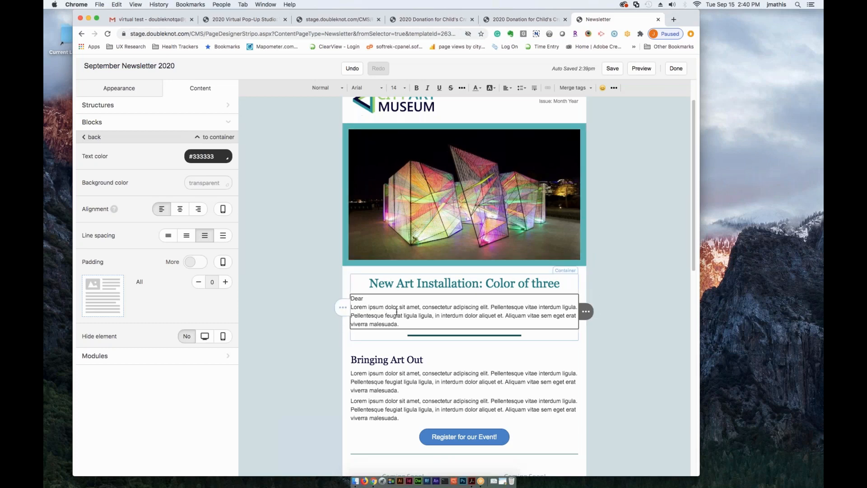
double_click(357, 299)
left_click(367, 300)
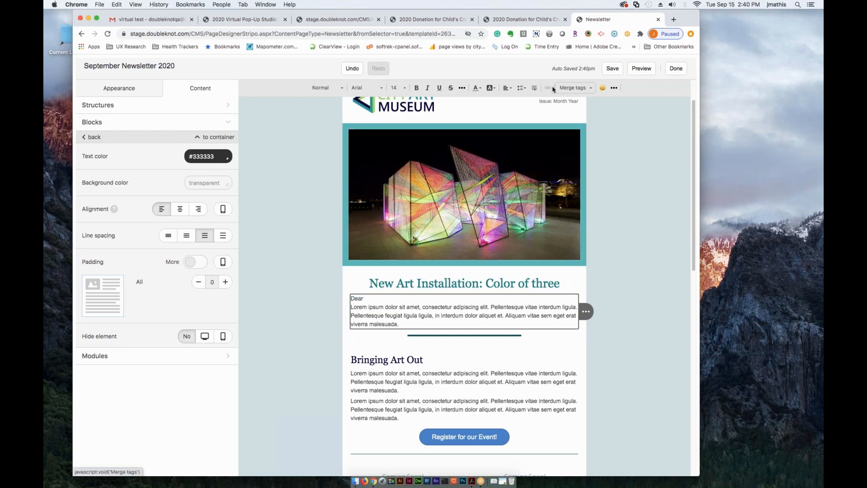
left_click(589, 90)
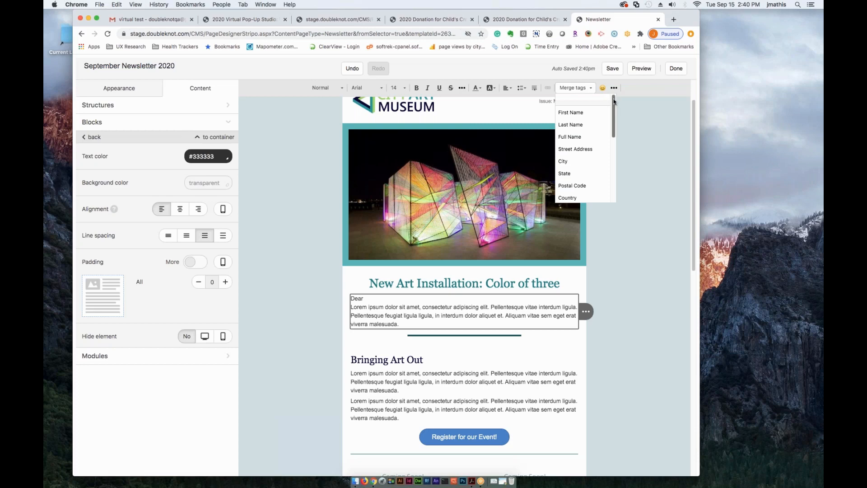
mouse_move(612, 99)
left_mouse_down()
mouse_move(617, 161)
mouse_move(613, 96)
left_mouse_up()
left_click(571, 113)
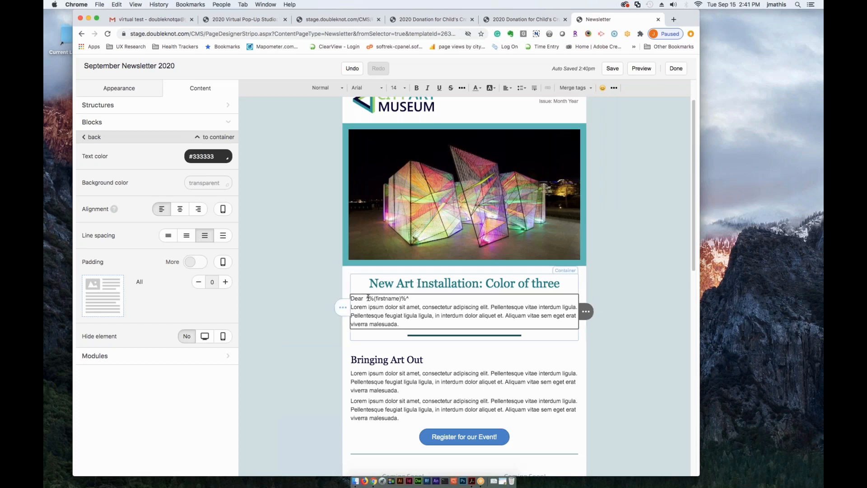
- Put a comma after the first-name merge tag and insert a blank line between the greeting and the paragraph
double_click(400, 298)
left_click(413, 300)
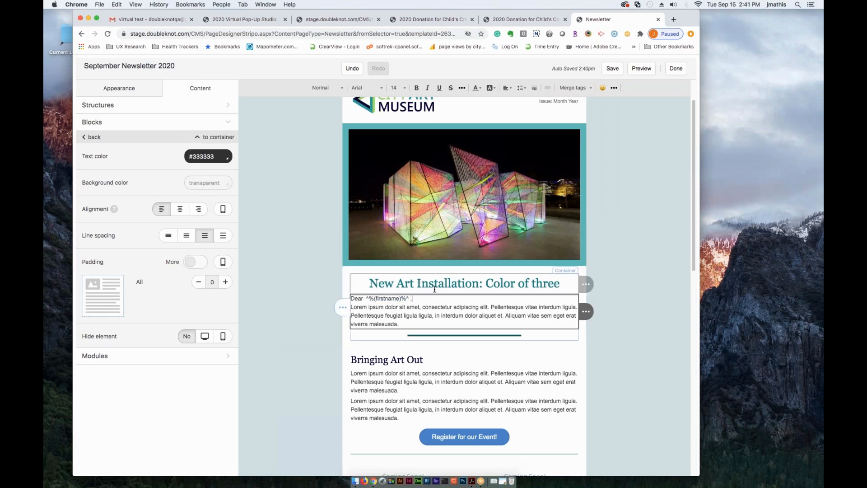
key("Return")
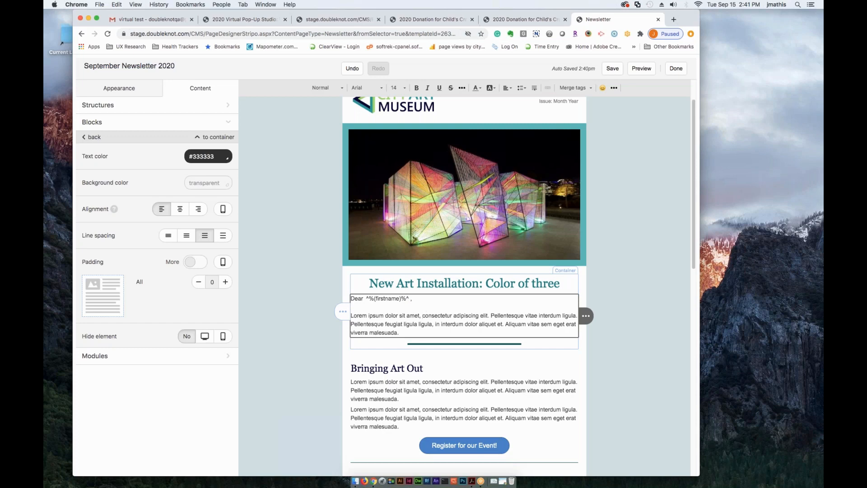
- Finish editing the newsletter and start an email message from September Newsletter 2020 in the composer list
scroll(408, 307, "down", 1)
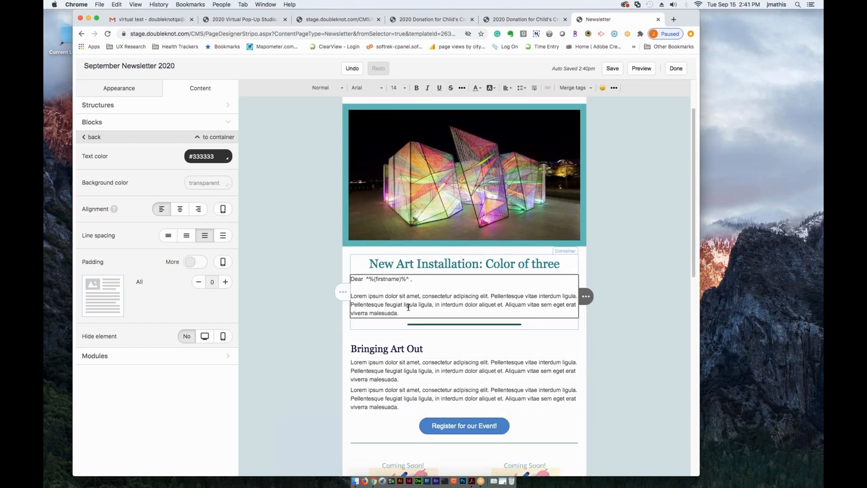
scroll(539, 396, "down", 4)
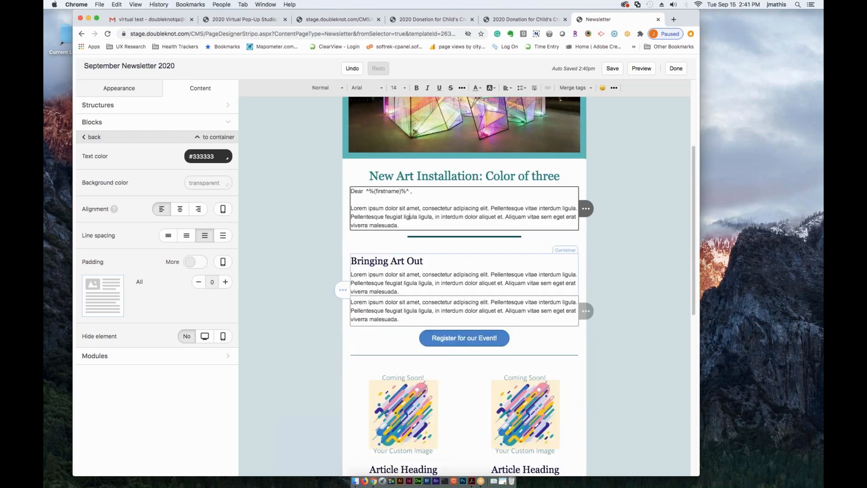
scroll(540, 396, "up", 7)
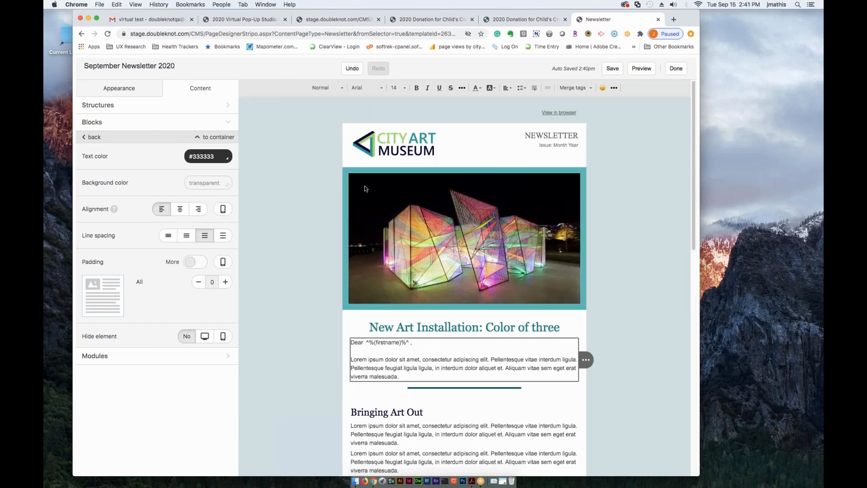
scroll(534, 351, "down", 5)
scroll(496, 302, "up", 5)
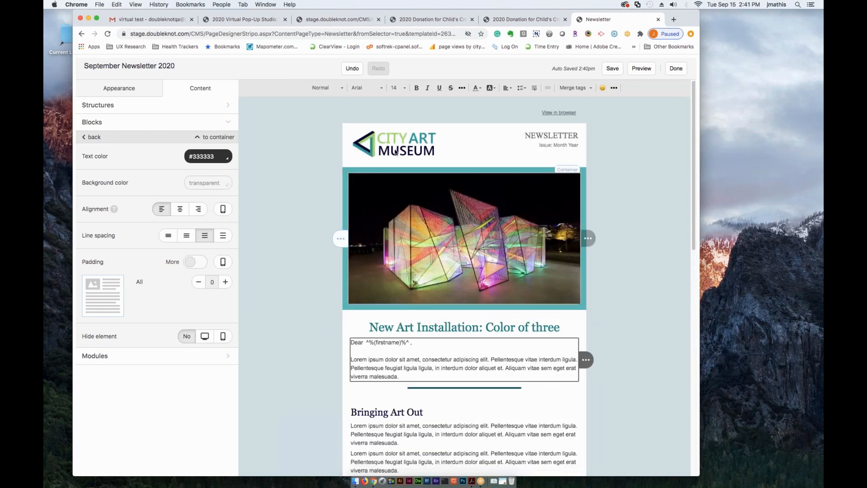
left_click(676, 70)
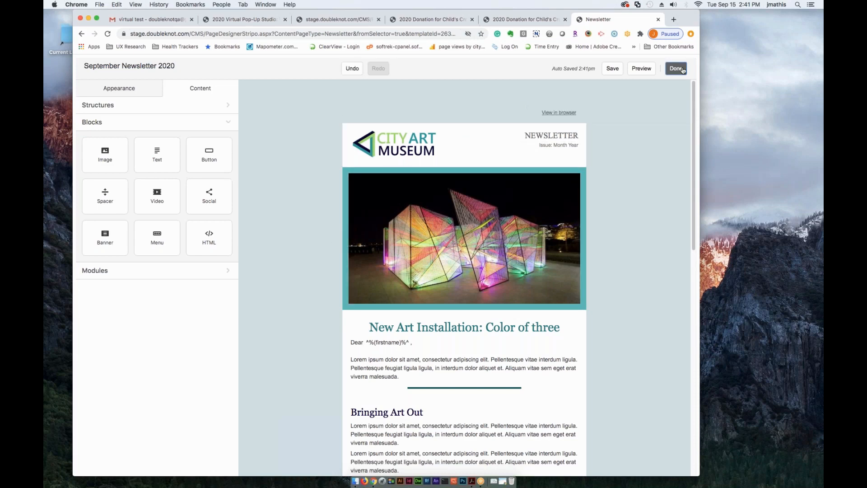
left_click(683, 70)
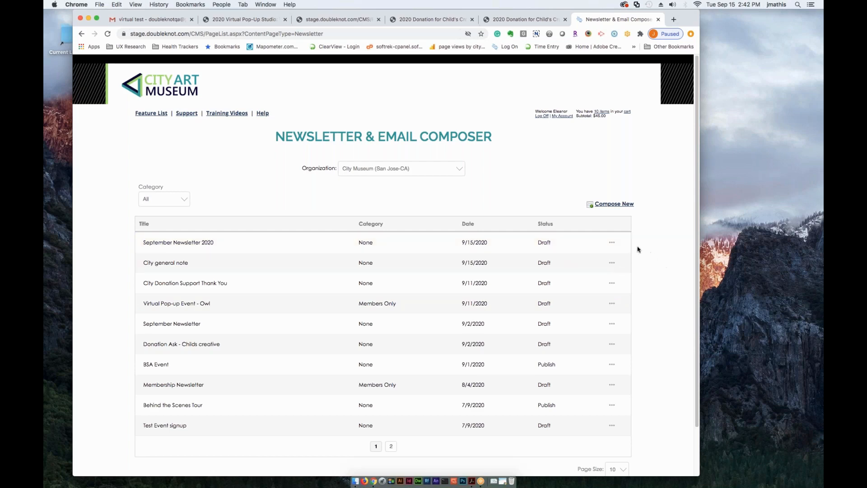
left_click(611, 242)
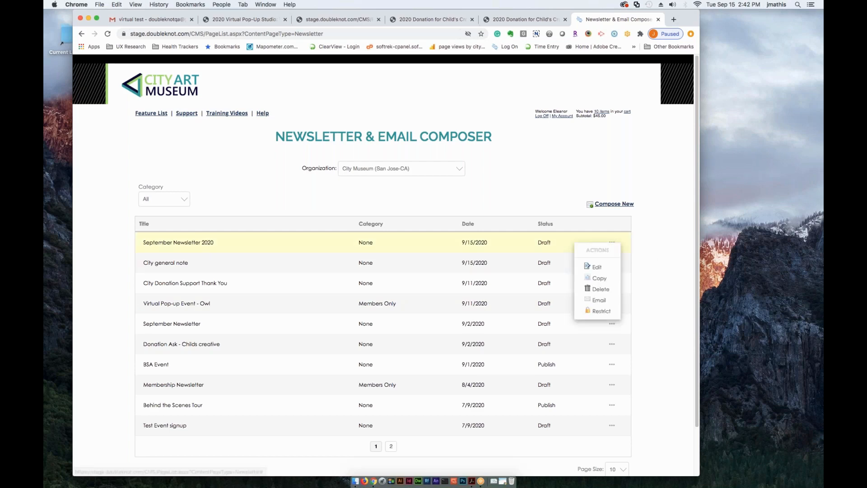
left_click(595, 299)
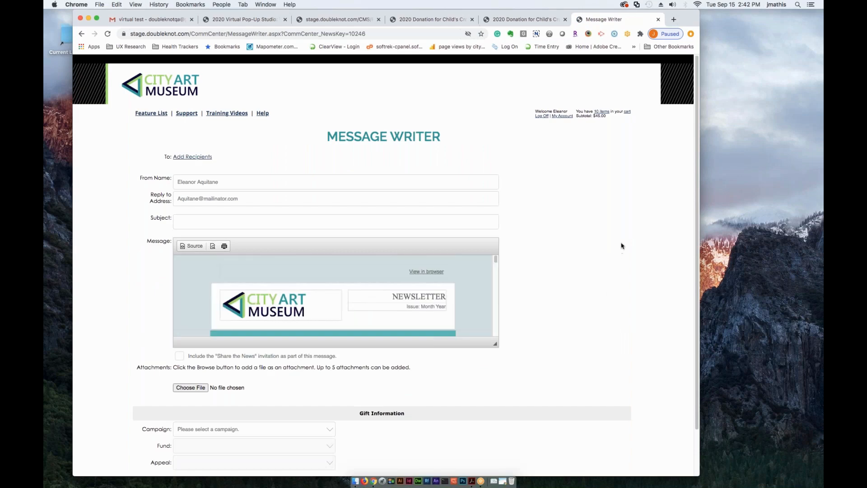
- Add a manually entered recipient e-mail address to the message
mouse_move(192, 160)
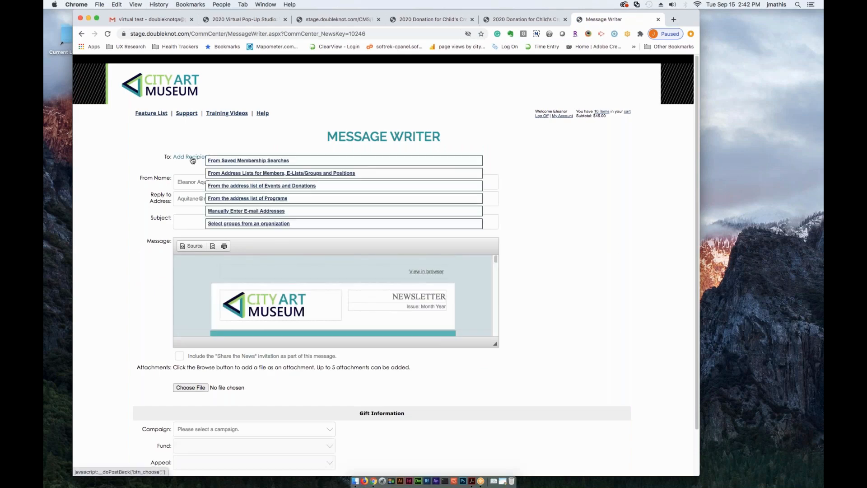
left_click(239, 211)
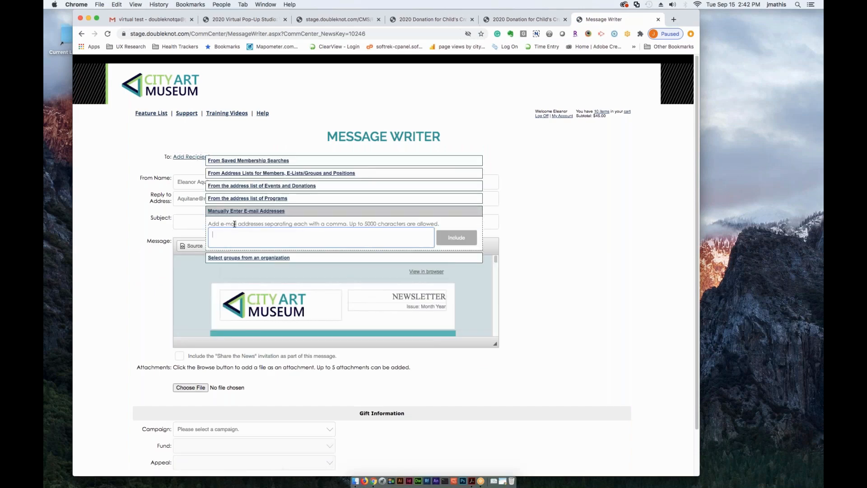
left_click(466, 239)
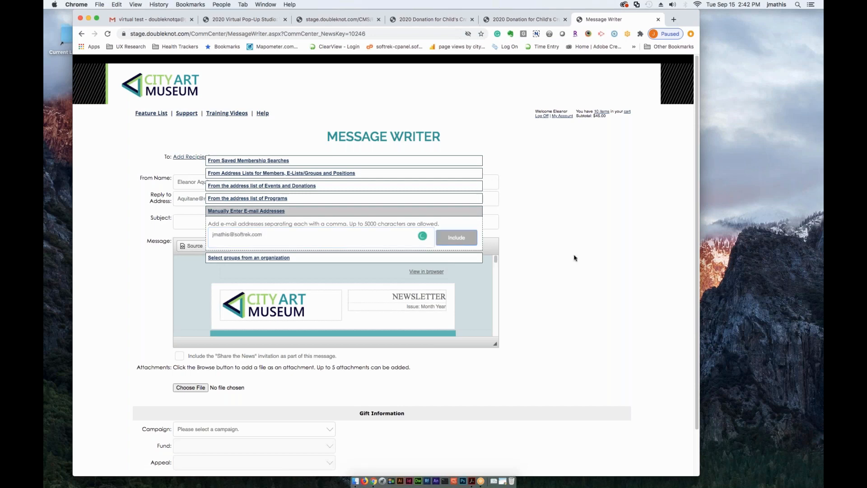
- Set the message subject to "my test newsletter 2020"
left_click(210, 237)
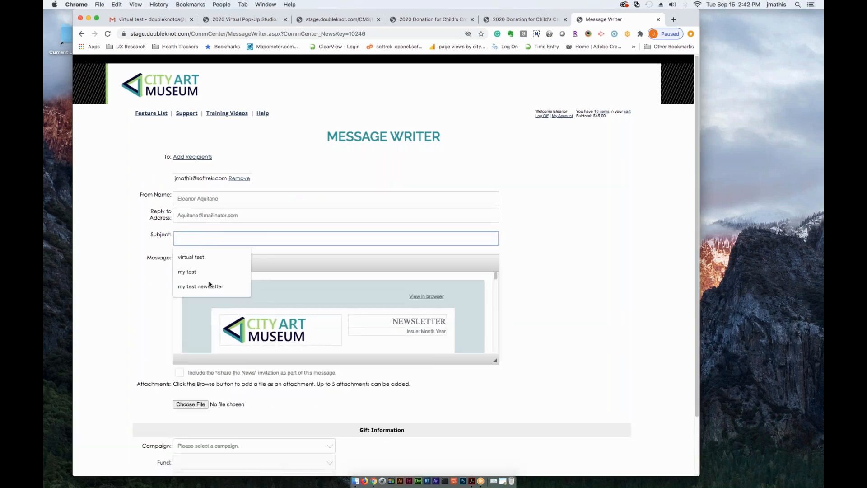
left_click(232, 285)
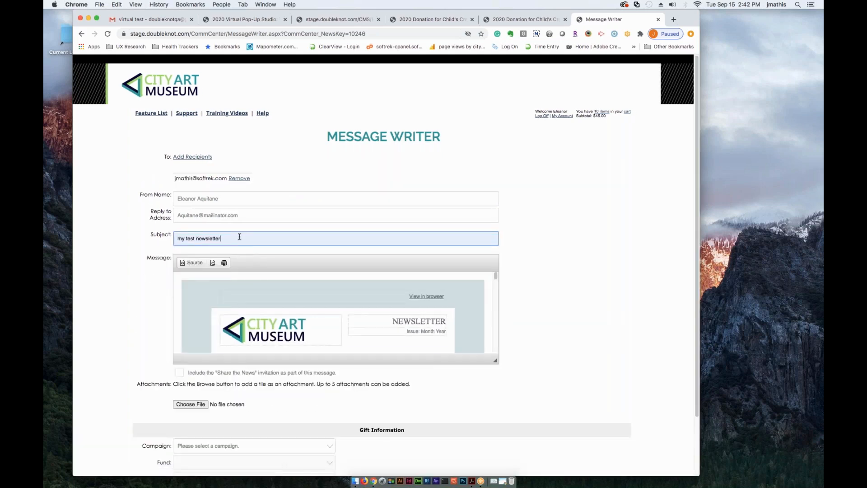
type("2020")
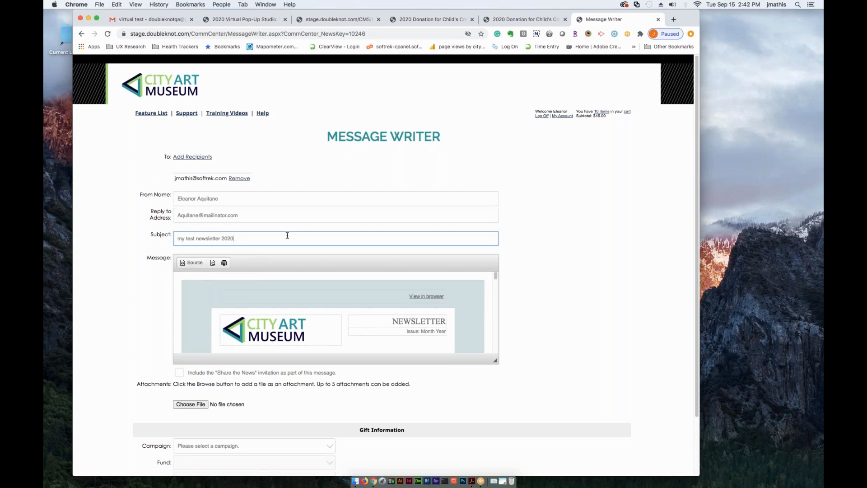
left_click(553, 280)
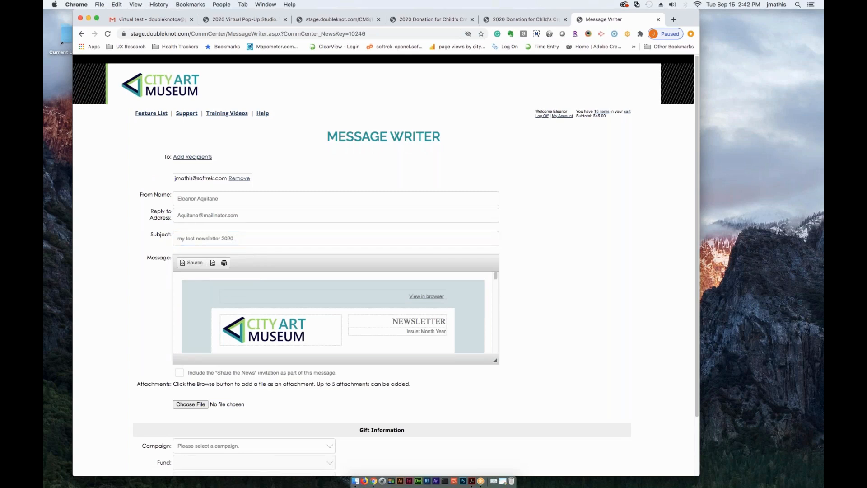
- Enlarge the message area and review the embedded newsletter along with the attachment, gift information and sending options
scroll(573, 324, "down", 2)
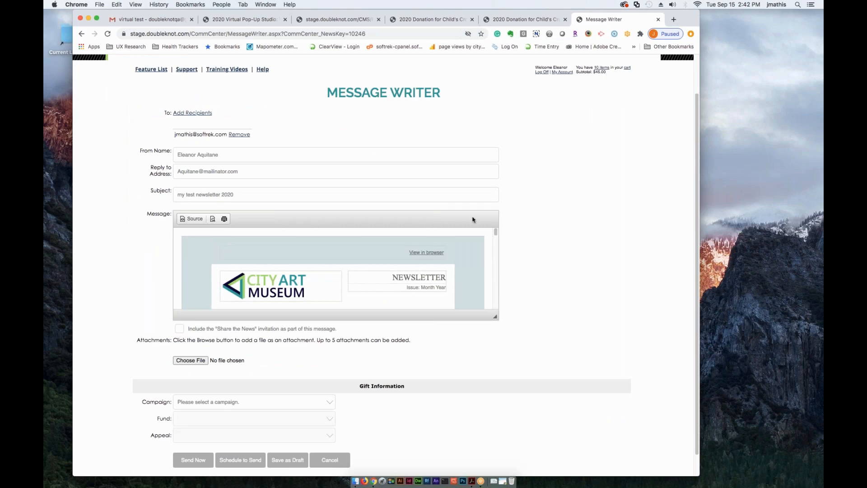
left_click_drag(500, 357, 506, 420)
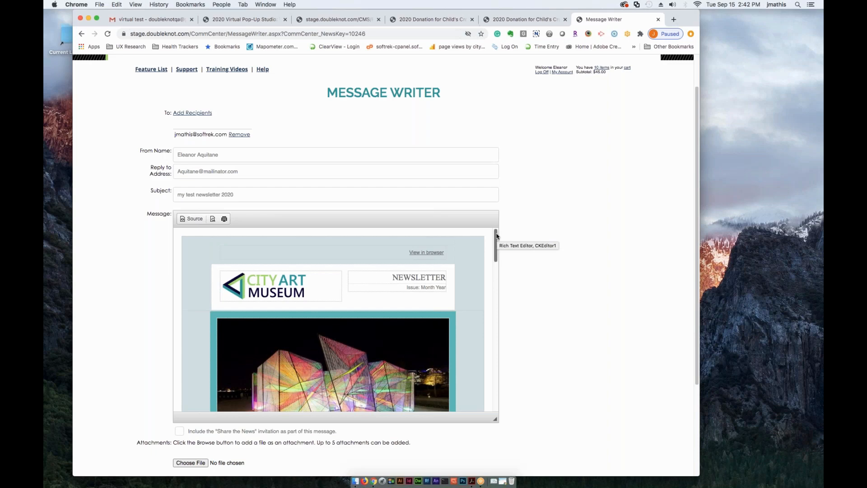
left_click_drag(499, 246, 491, 228)
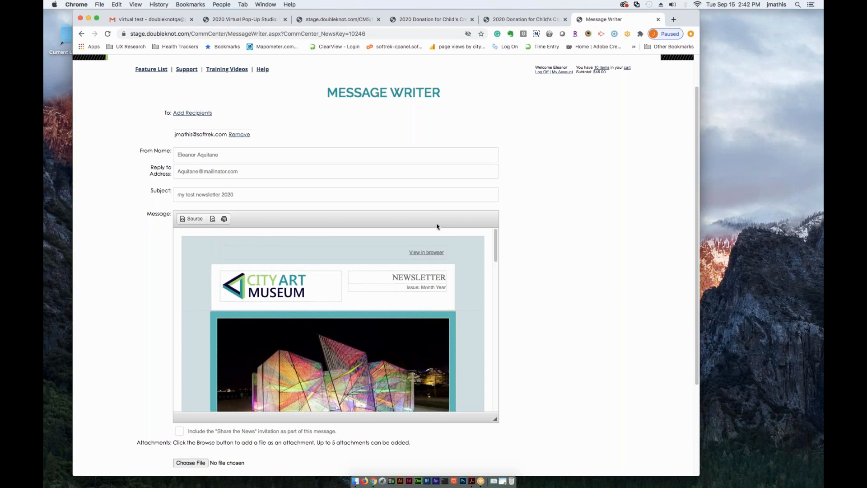
scroll(518, 335, "down", 5)
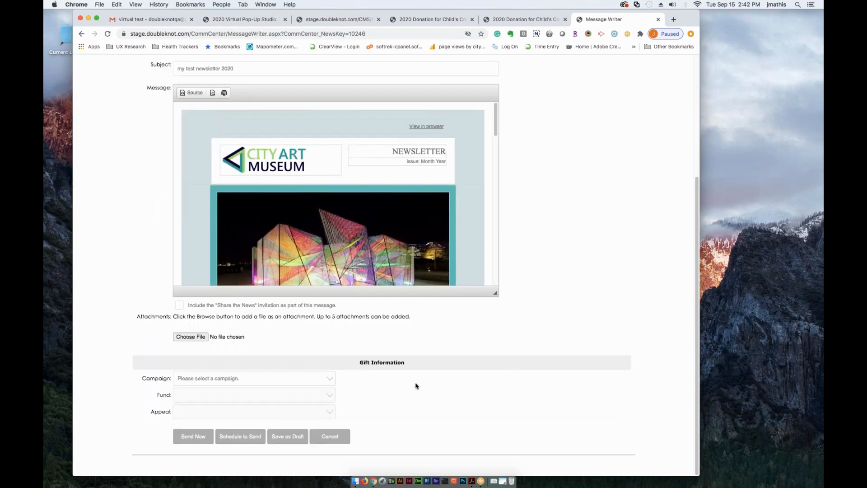
scroll(587, 275, "up", 1)
scroll(580, 267, "up", 5)
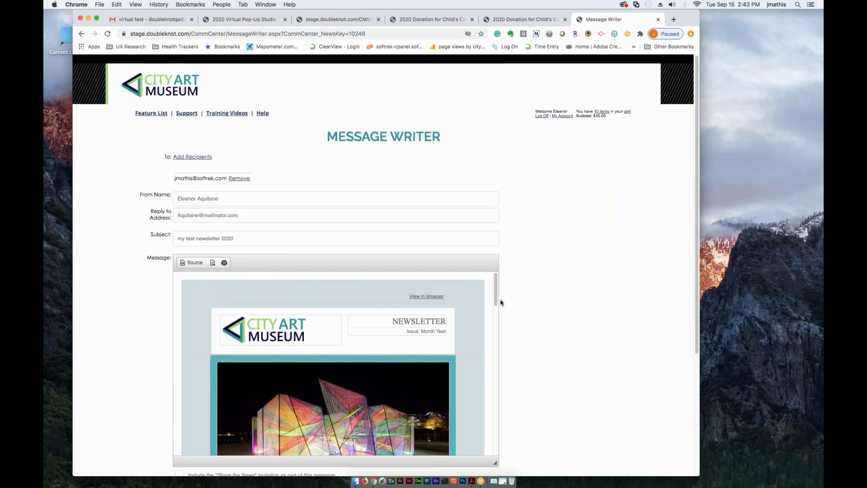
left_click_drag(496, 305, 497, 301)
- Send the newsletter message immediately
scroll(158, 253, "down", 1)
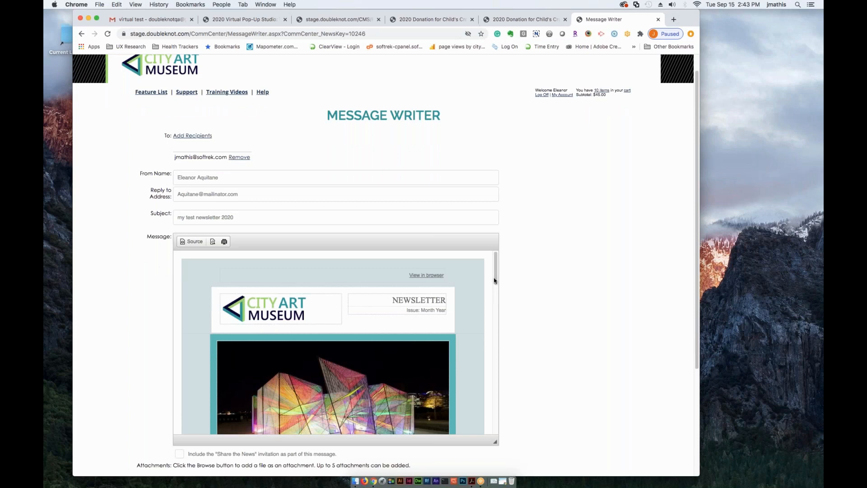
scroll(524, 280, "down", 2)
scroll(525, 281, "down", 5)
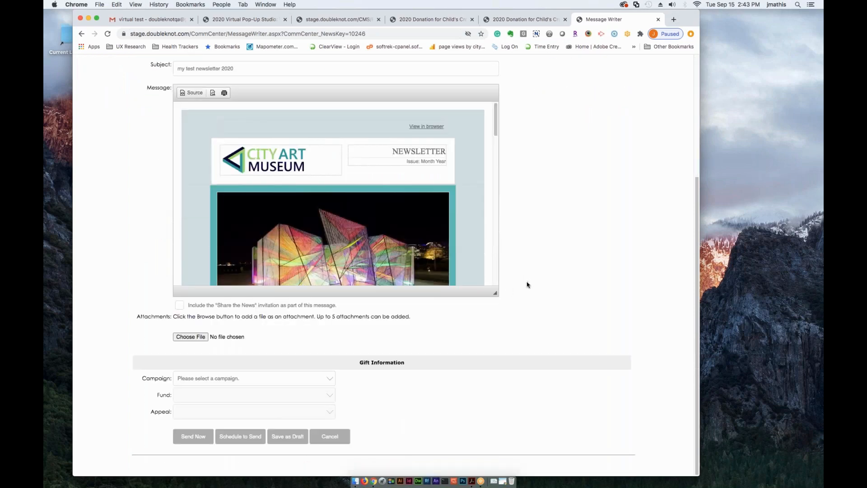
left_click(191, 437)
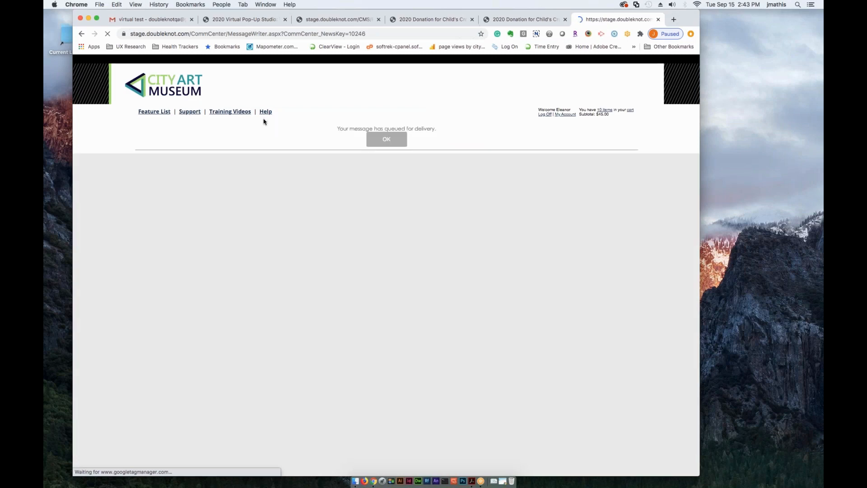
left_click(385, 143)
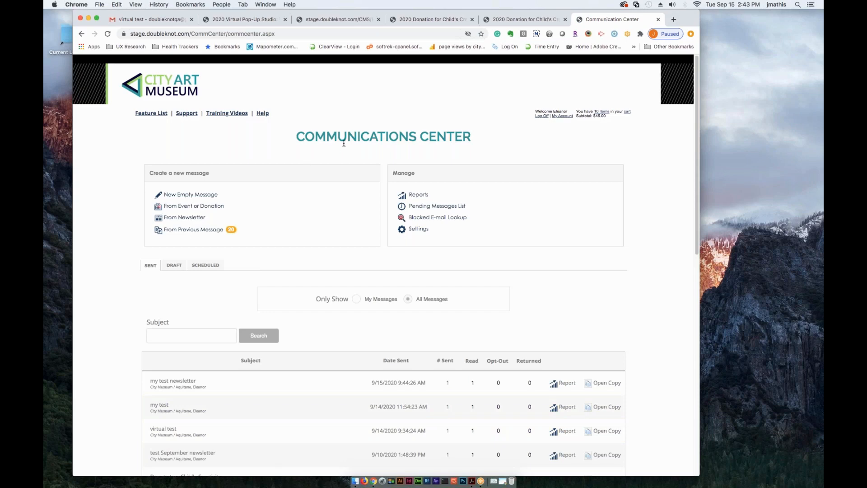
- Check the scheduled and sent message lists in the Communications Center for the newsletter message
scroll(121, 176, "down", 3)
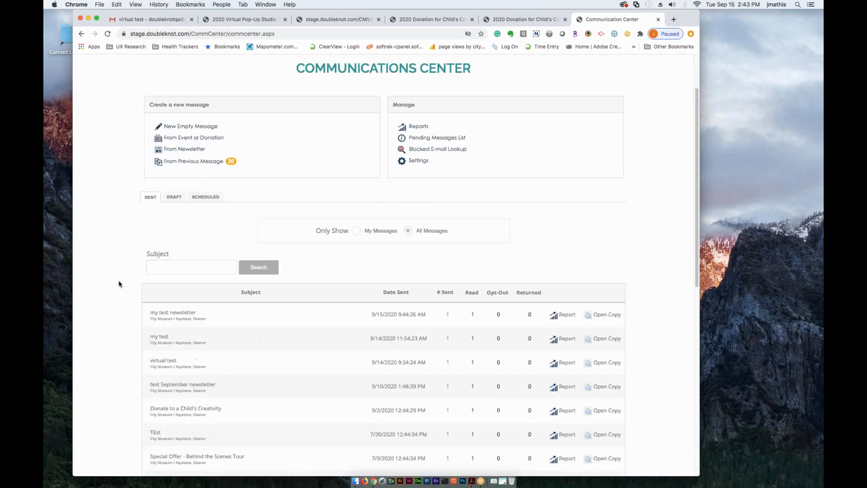
left_click(205, 196)
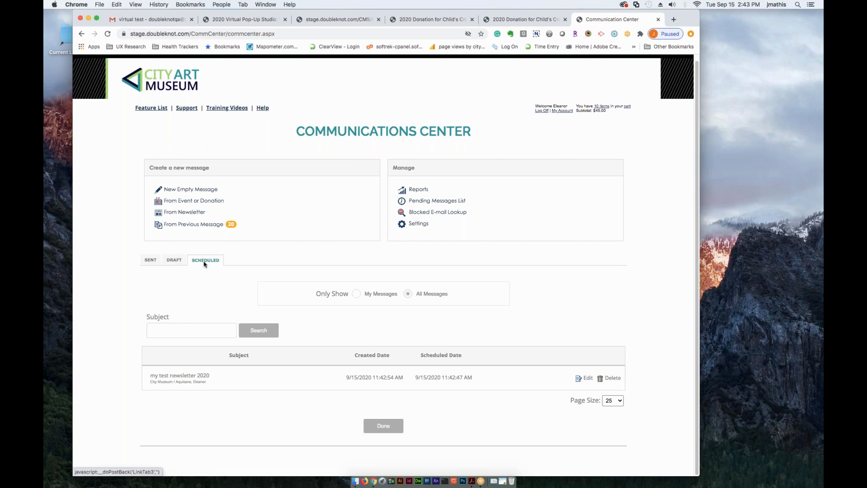
left_click(149, 261)
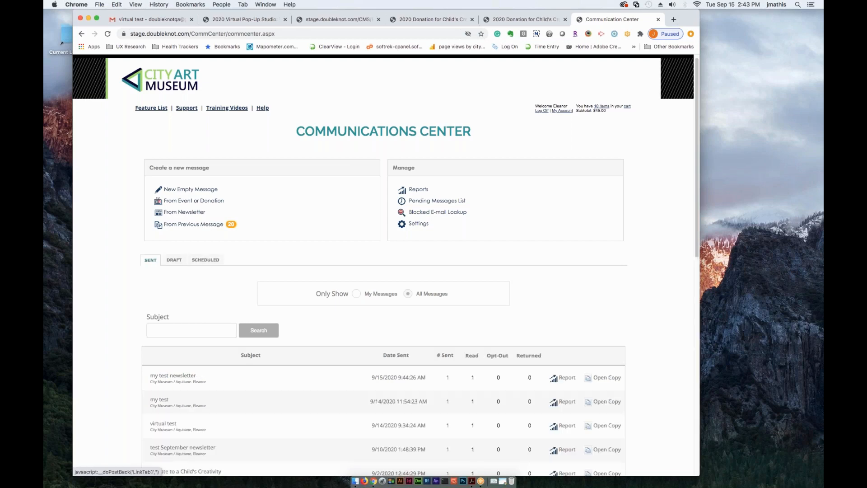
scroll(107, 383, "down", 2)
scroll(99, 368, "up", 2)
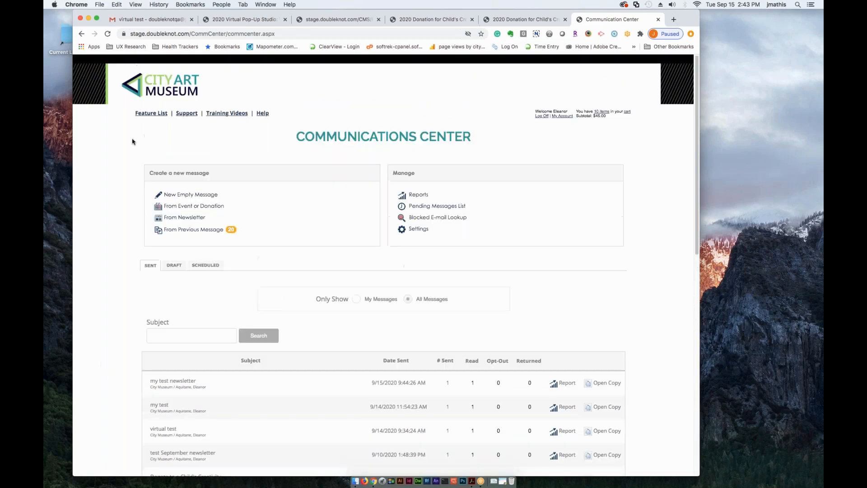
- Return to the Feature List and open the Newsletter & Email Composer
left_click(151, 114)
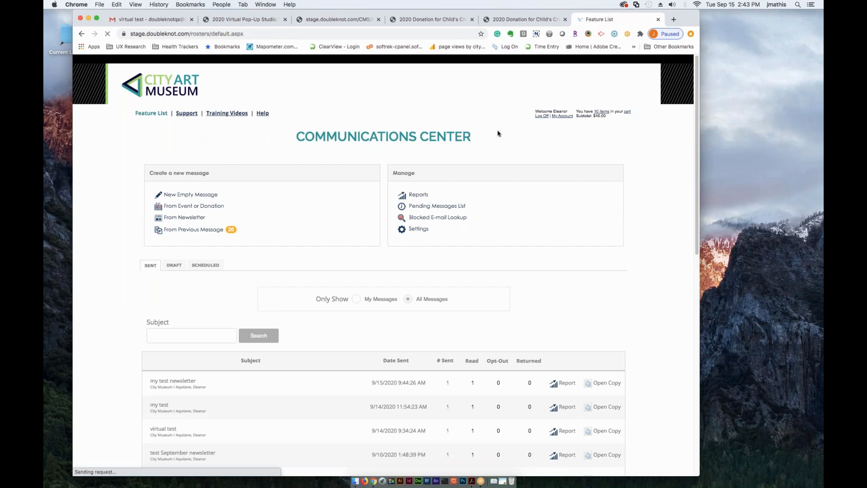
scroll(242, 347, "down", 2)
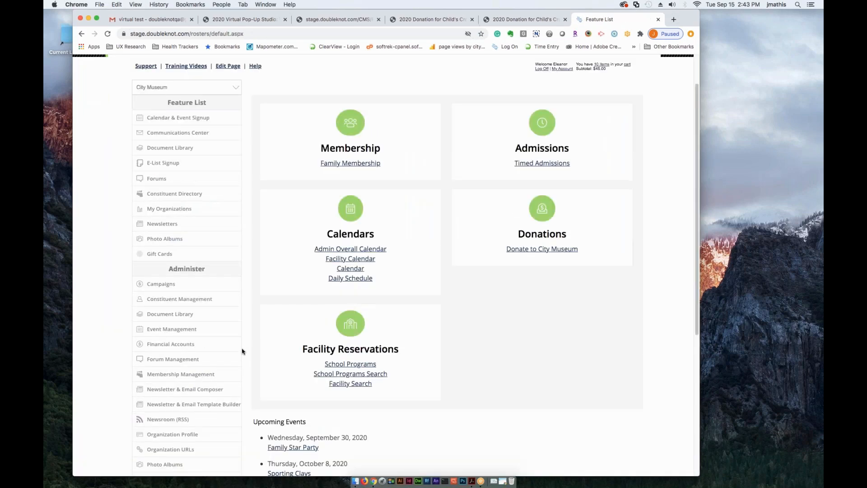
left_click(167, 389)
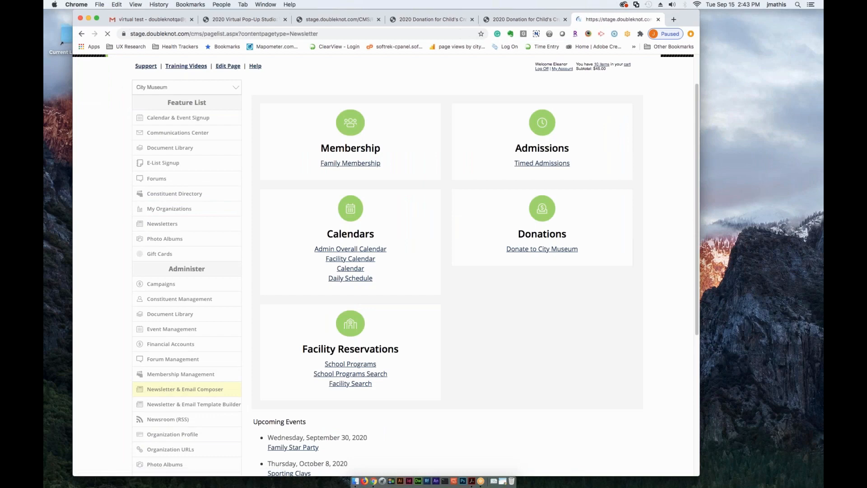
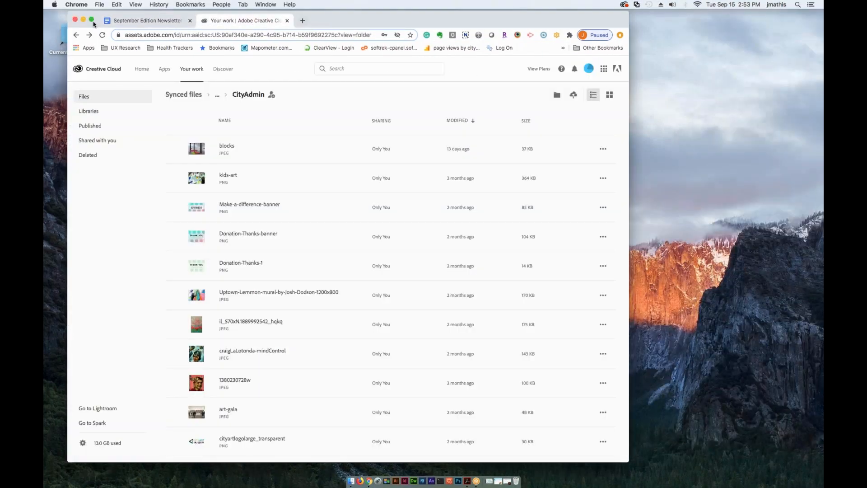
- Switch to the Gmail message "virtual test" and examine its Virtual Pop-Up Studio newsletter from the header to the social links and unsubscribe footer
left_click(83, 20)
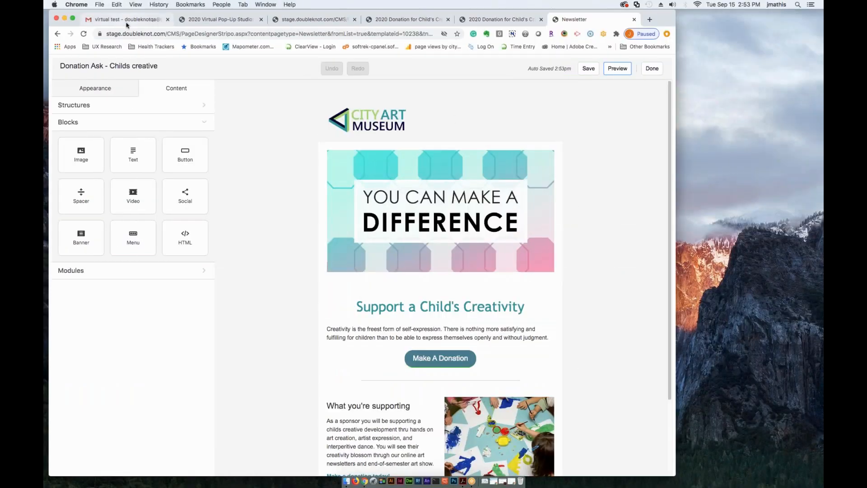
left_click(127, 22)
scroll(305, 244, "down", 5)
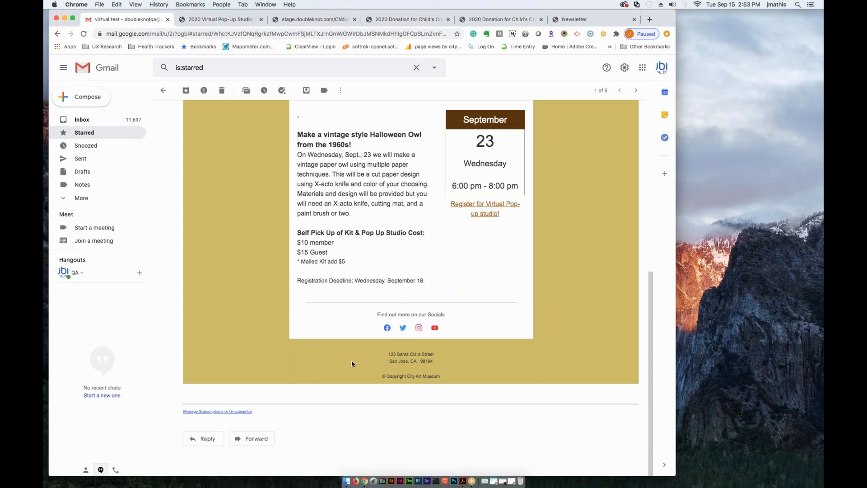
scroll(351, 364, "up", 2)
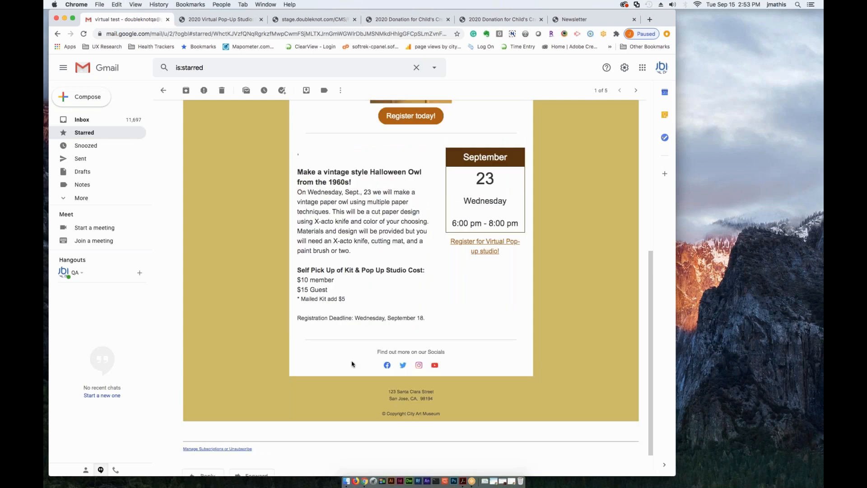
scroll(352, 364, "down", 2)
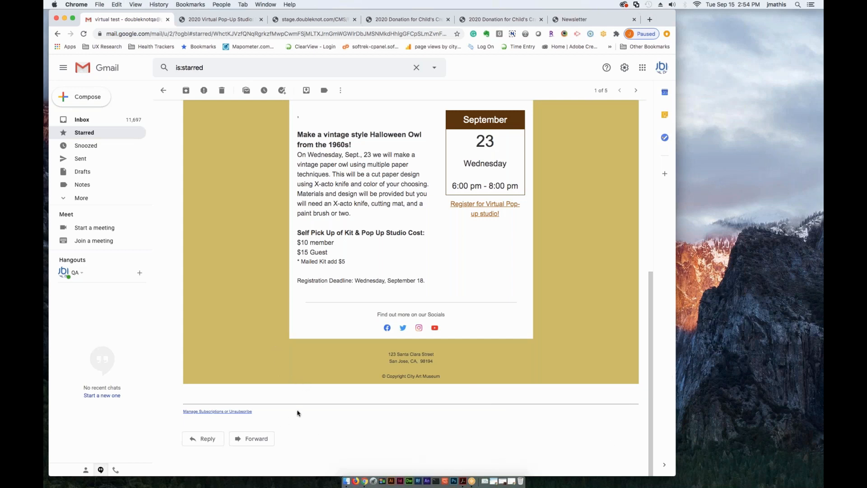
scroll(363, 175, "up", 10)
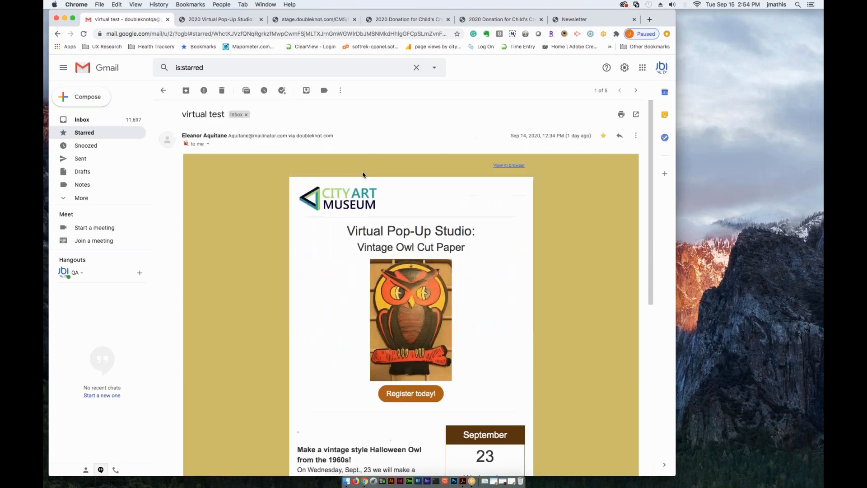
scroll(239, 246, "down", 5)
scroll(246, 257, "up", 5)
scroll(267, 205, "down", 7)
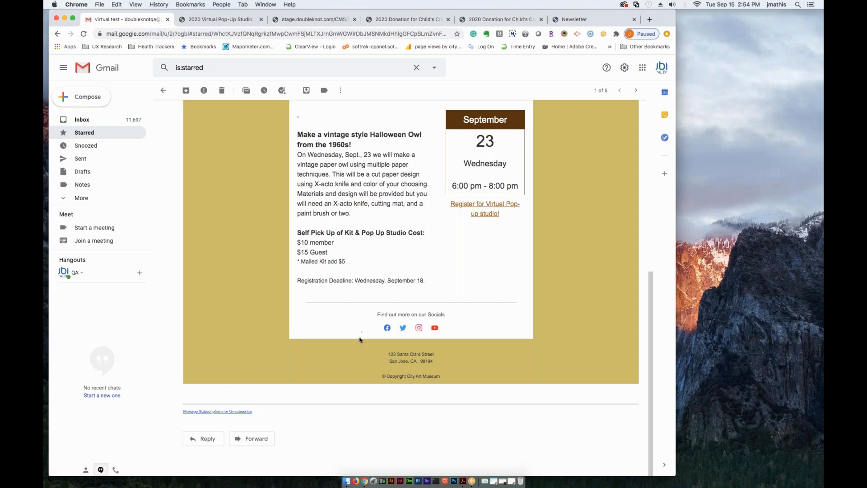
scroll(360, 339, "up", 7)
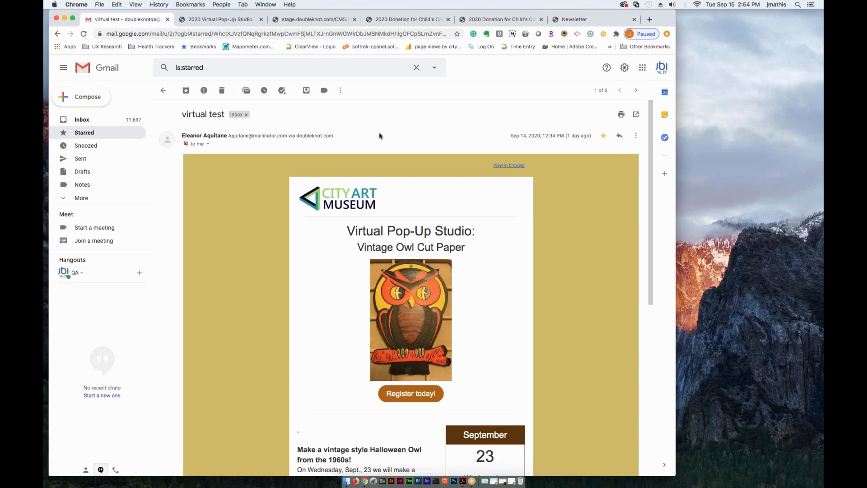
- Return to the "Donation Ask - Childs creative" newsletter in the page designer
left_click(570, 22)
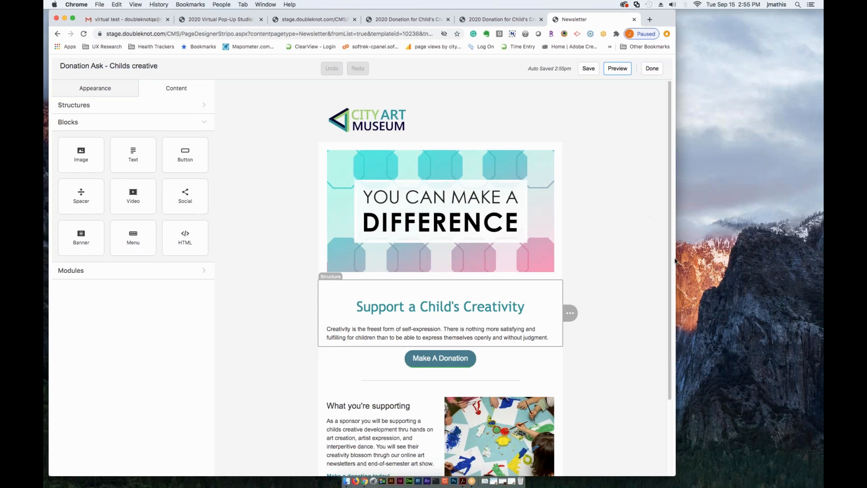
left_click(634, 174)
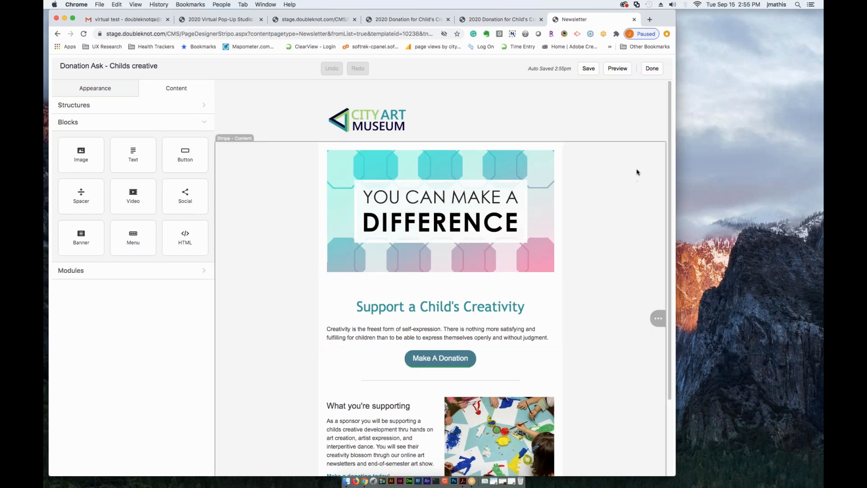